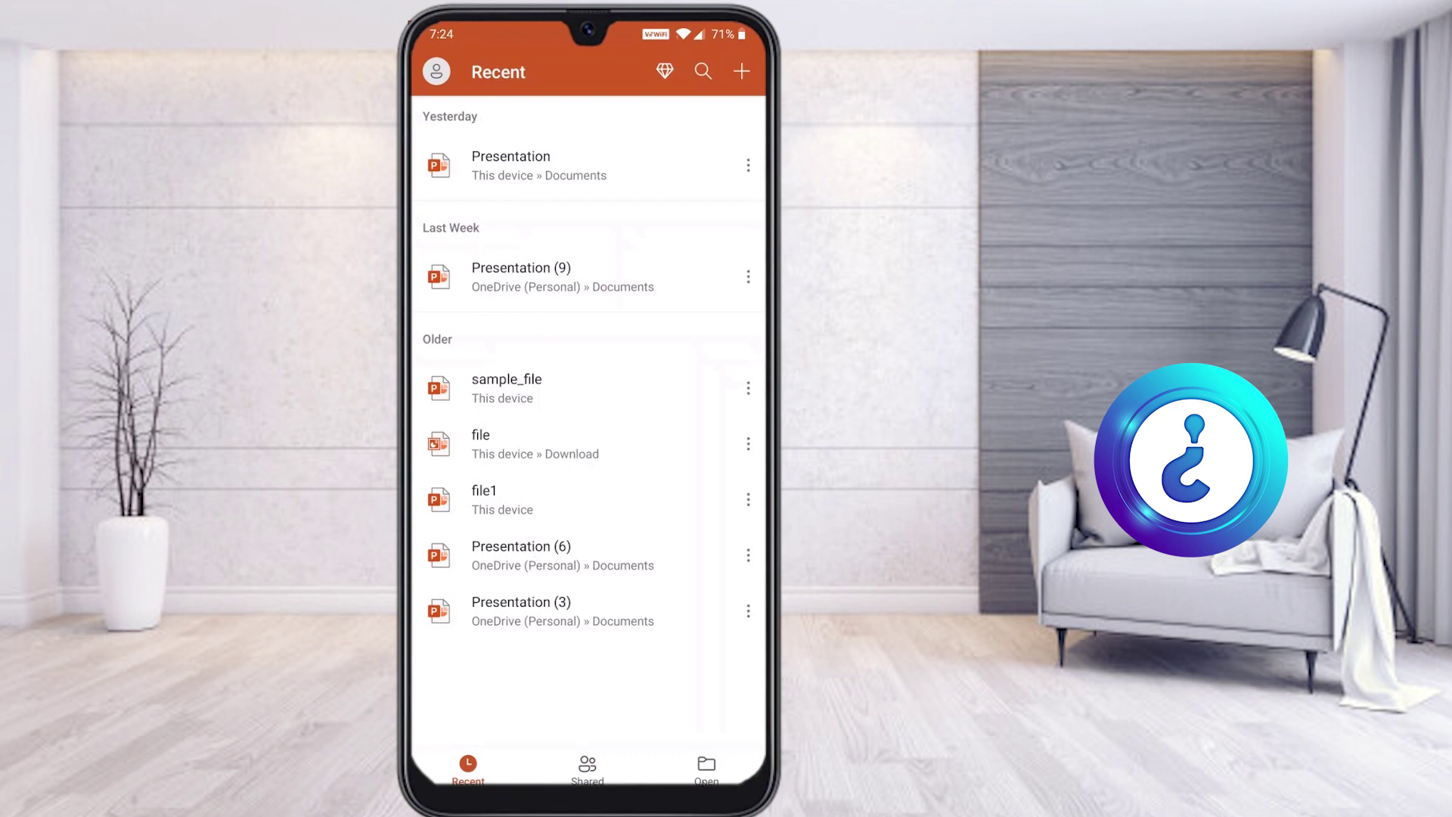
Step: Start a new presentation and set its storage location to This device > Documents
left_click(741, 72)
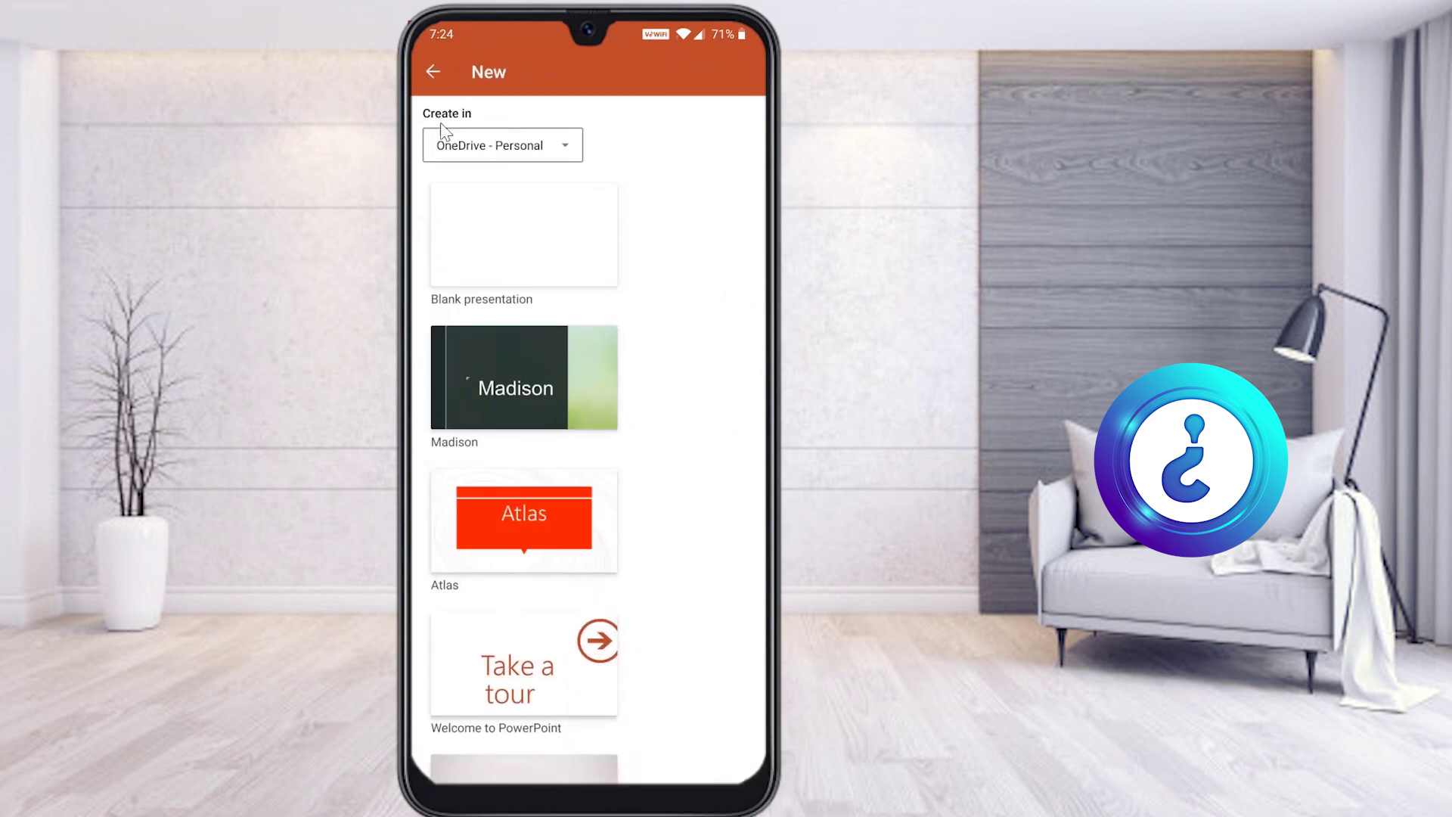
left_click(520, 156)
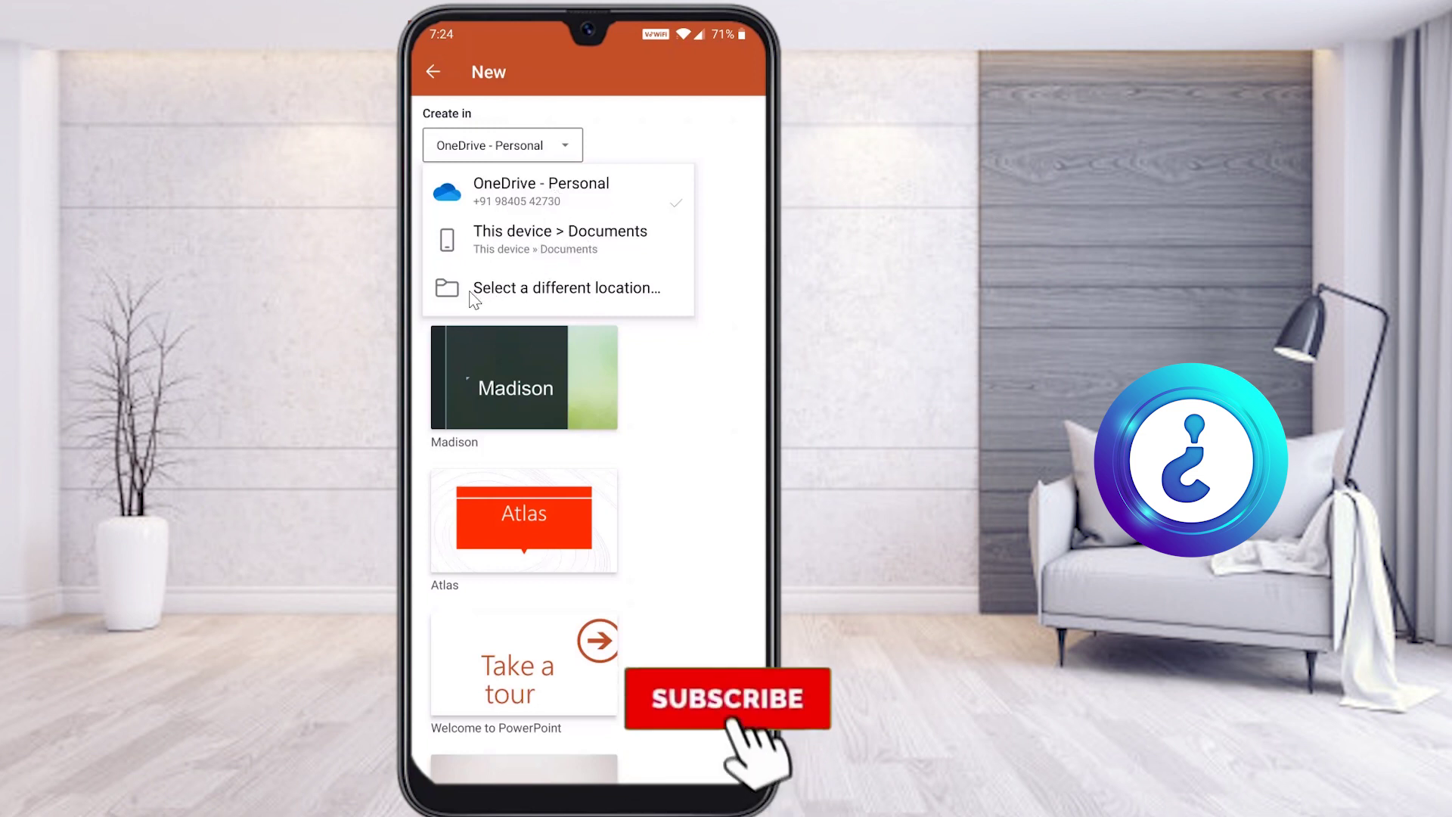
left_click(550, 253)
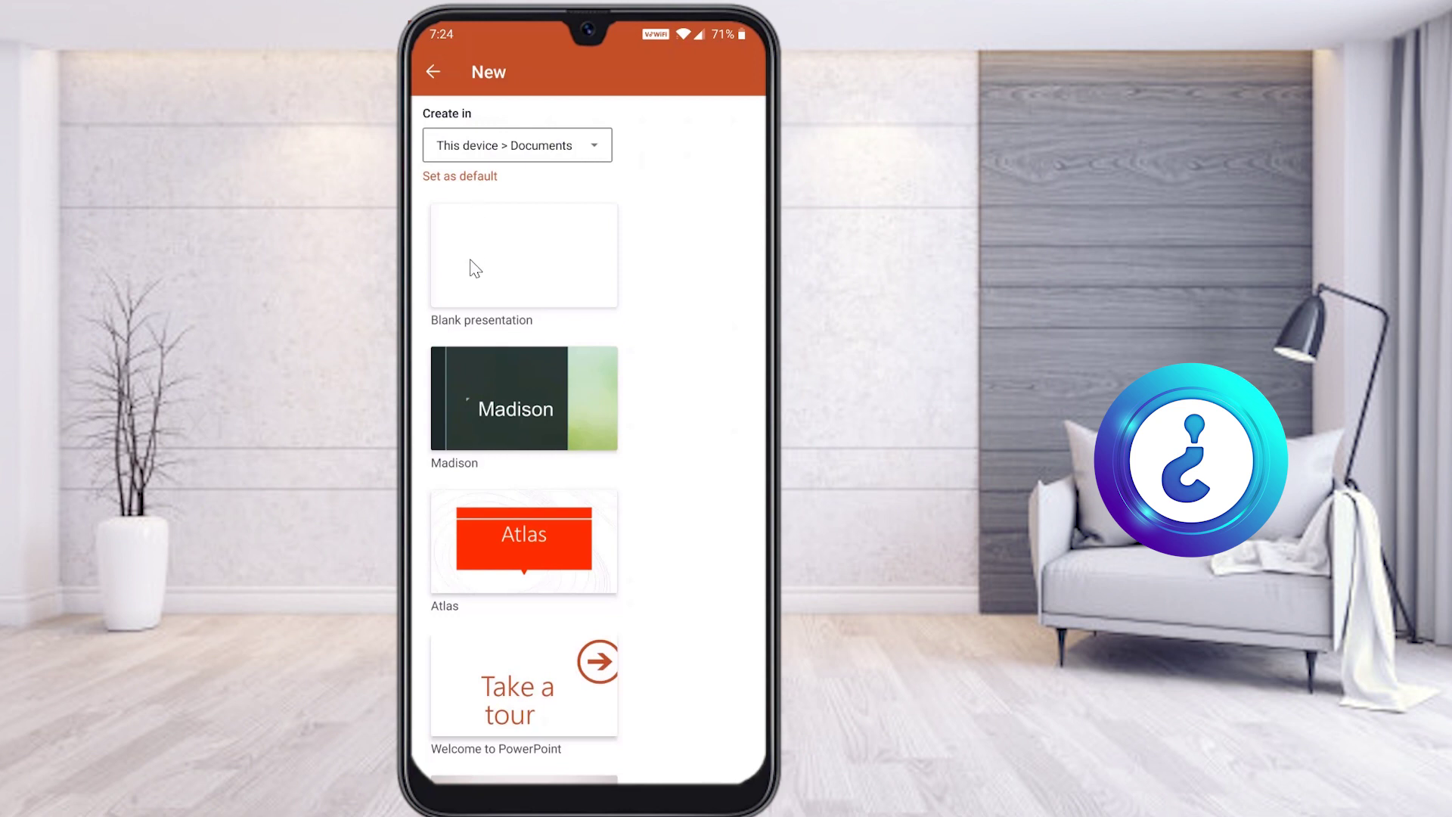
Step: Create a blank presentation and dismiss the Outline View preview offer
scroll(566, 411, "down", 3)
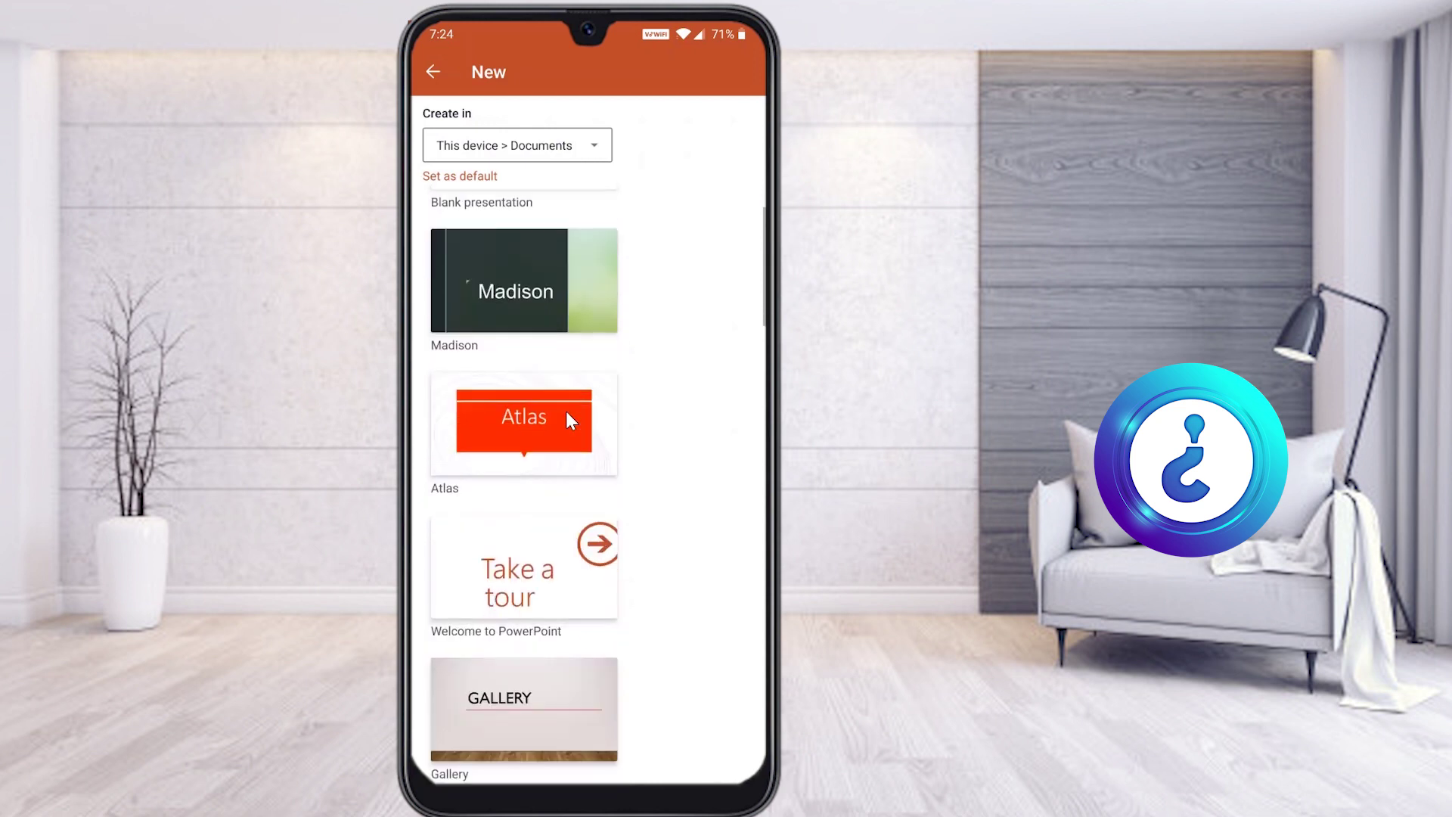
scroll(568, 473, "down", 10)
scroll(567, 473, "up", 15)
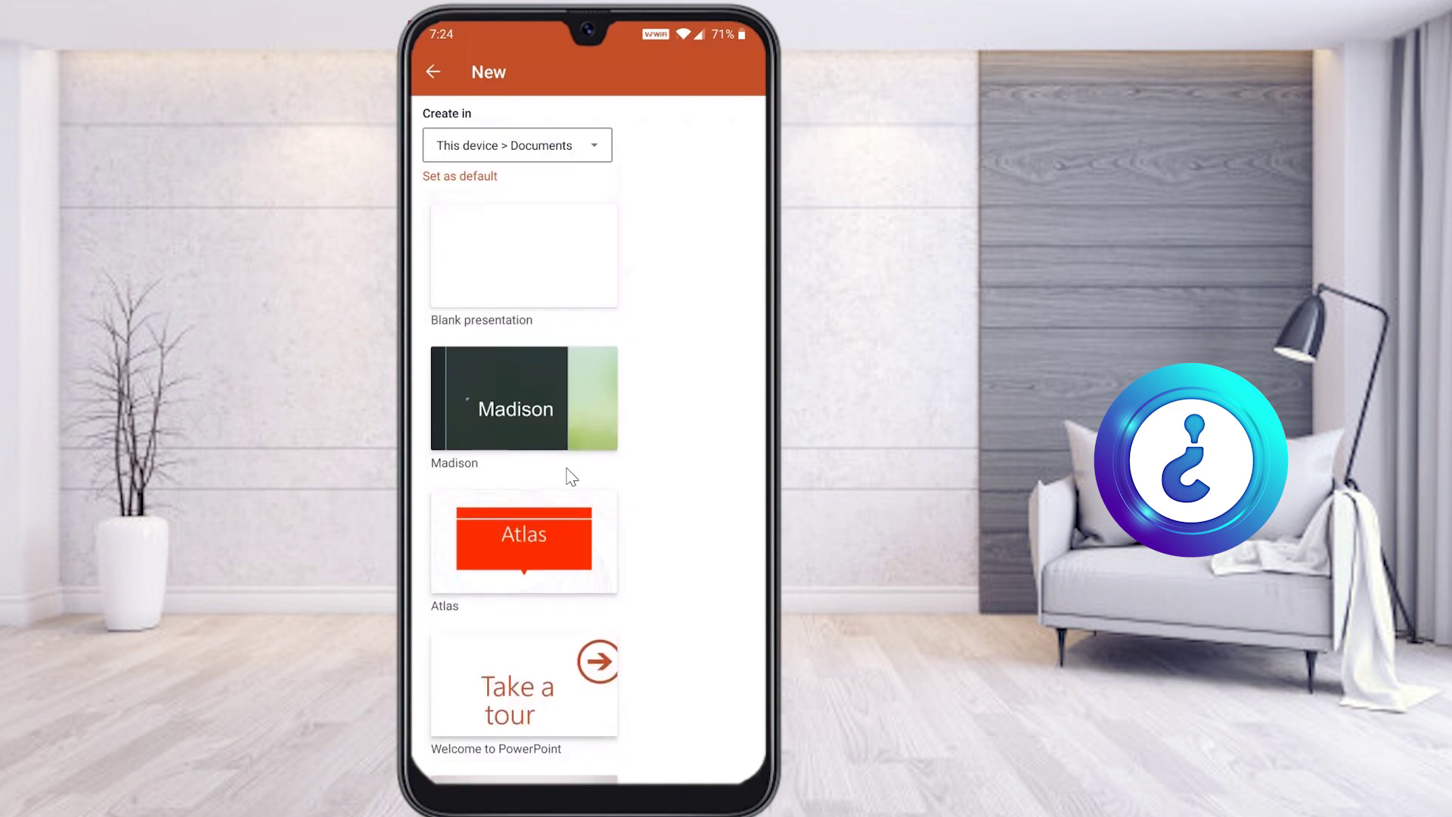
left_click(549, 277)
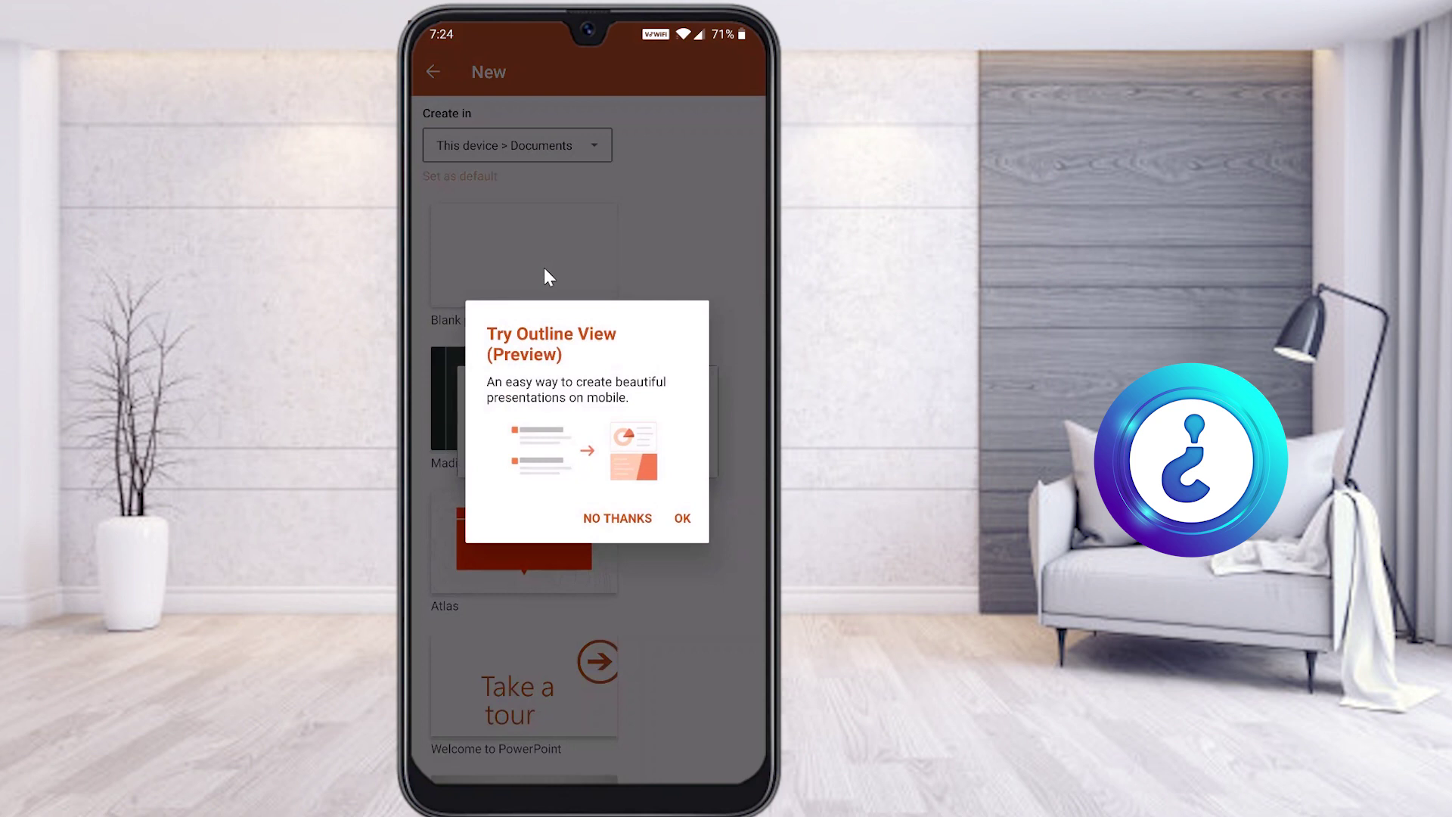
left_click(545, 269)
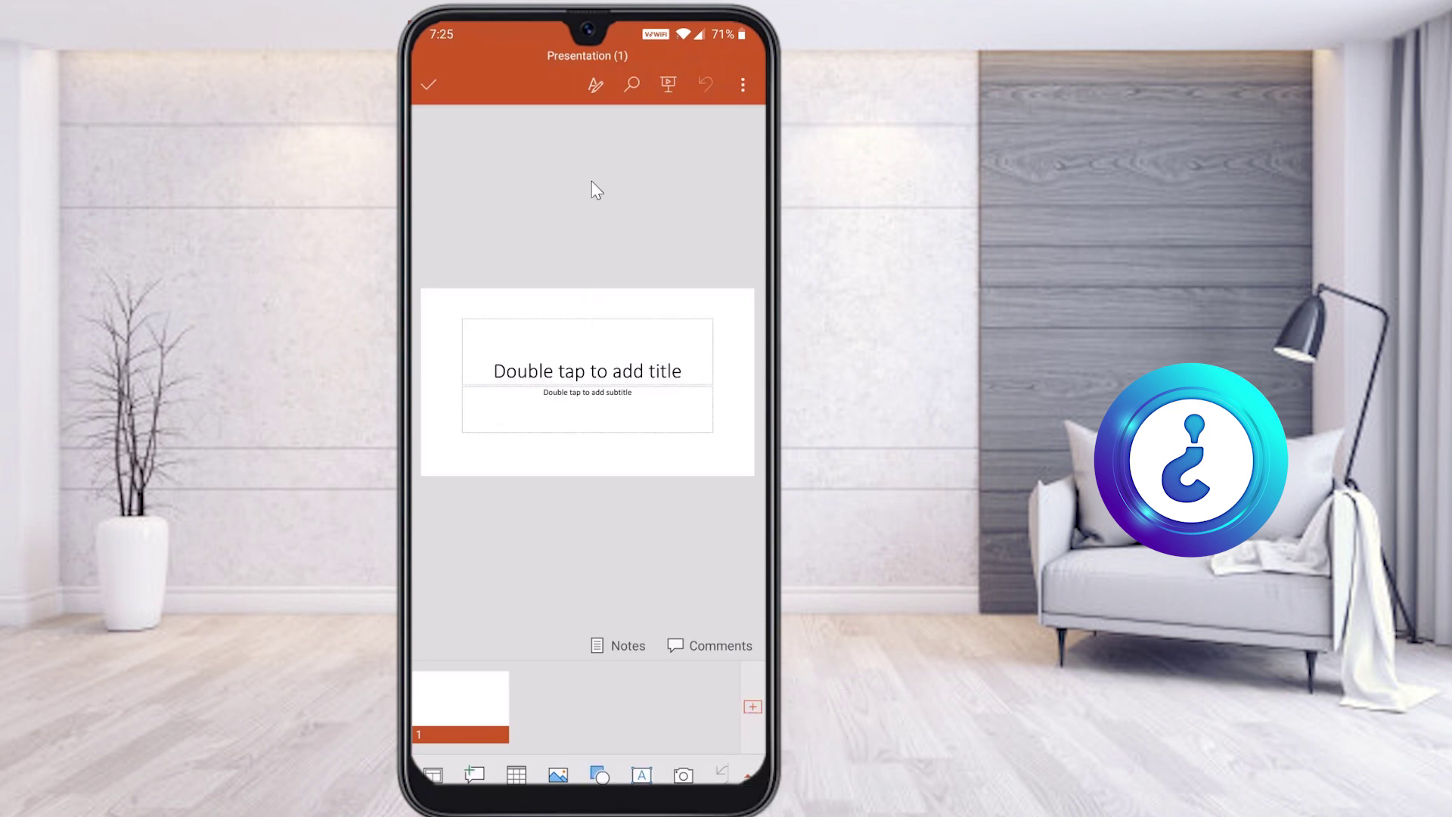
Step: Apply the Organic theme to the presentation
left_click(594, 90)
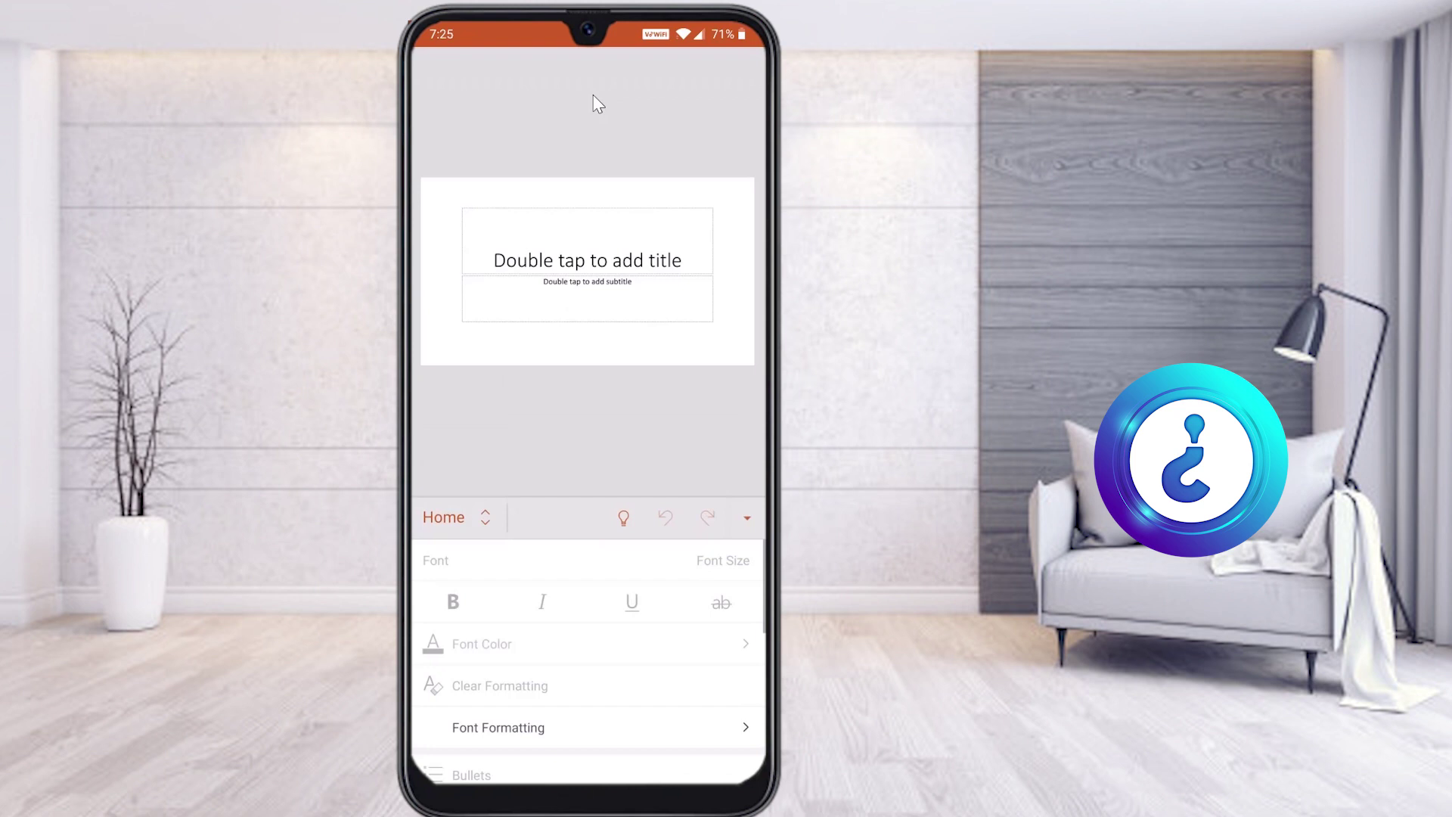
left_click(454, 518)
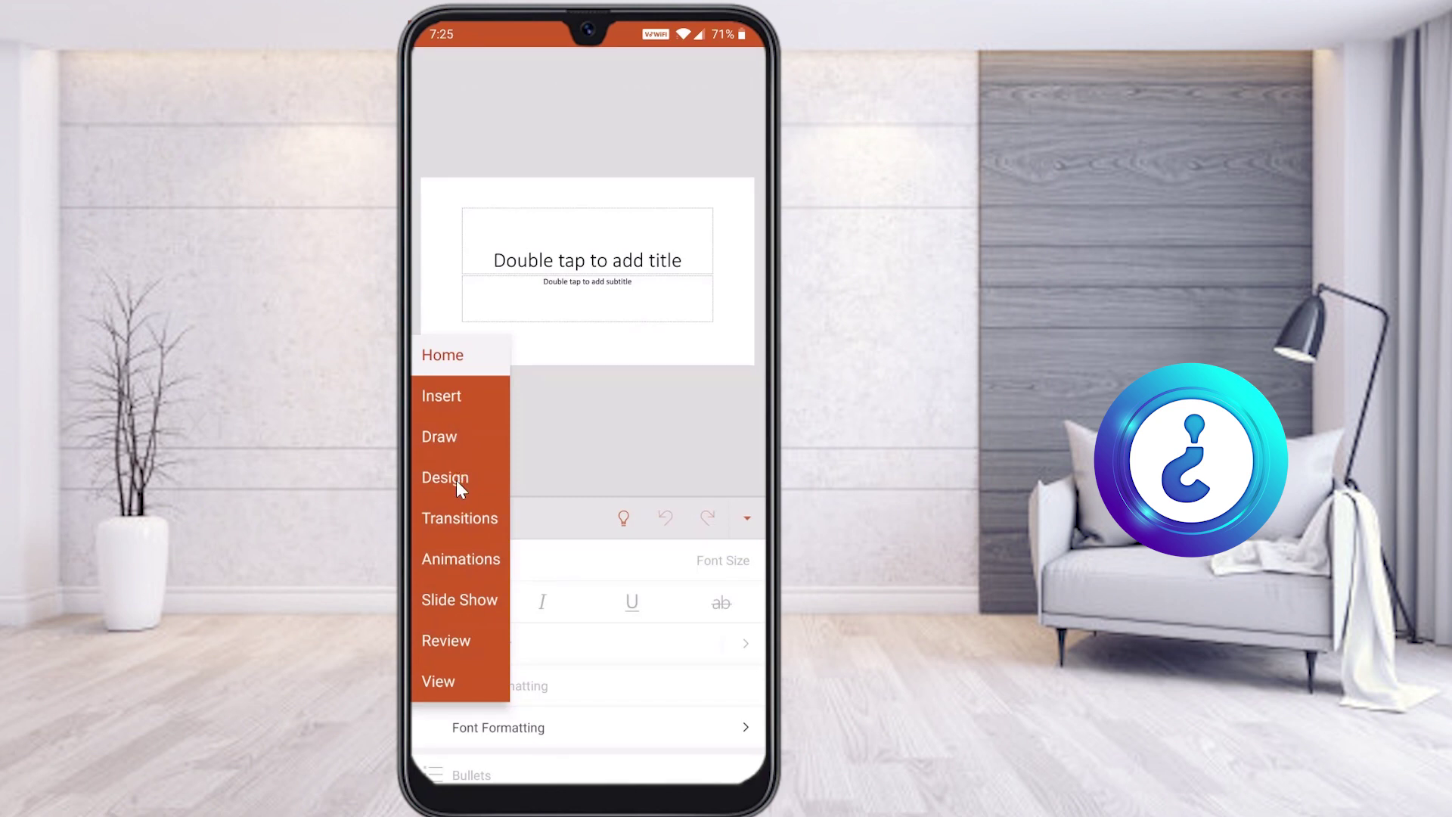
left_click(457, 482)
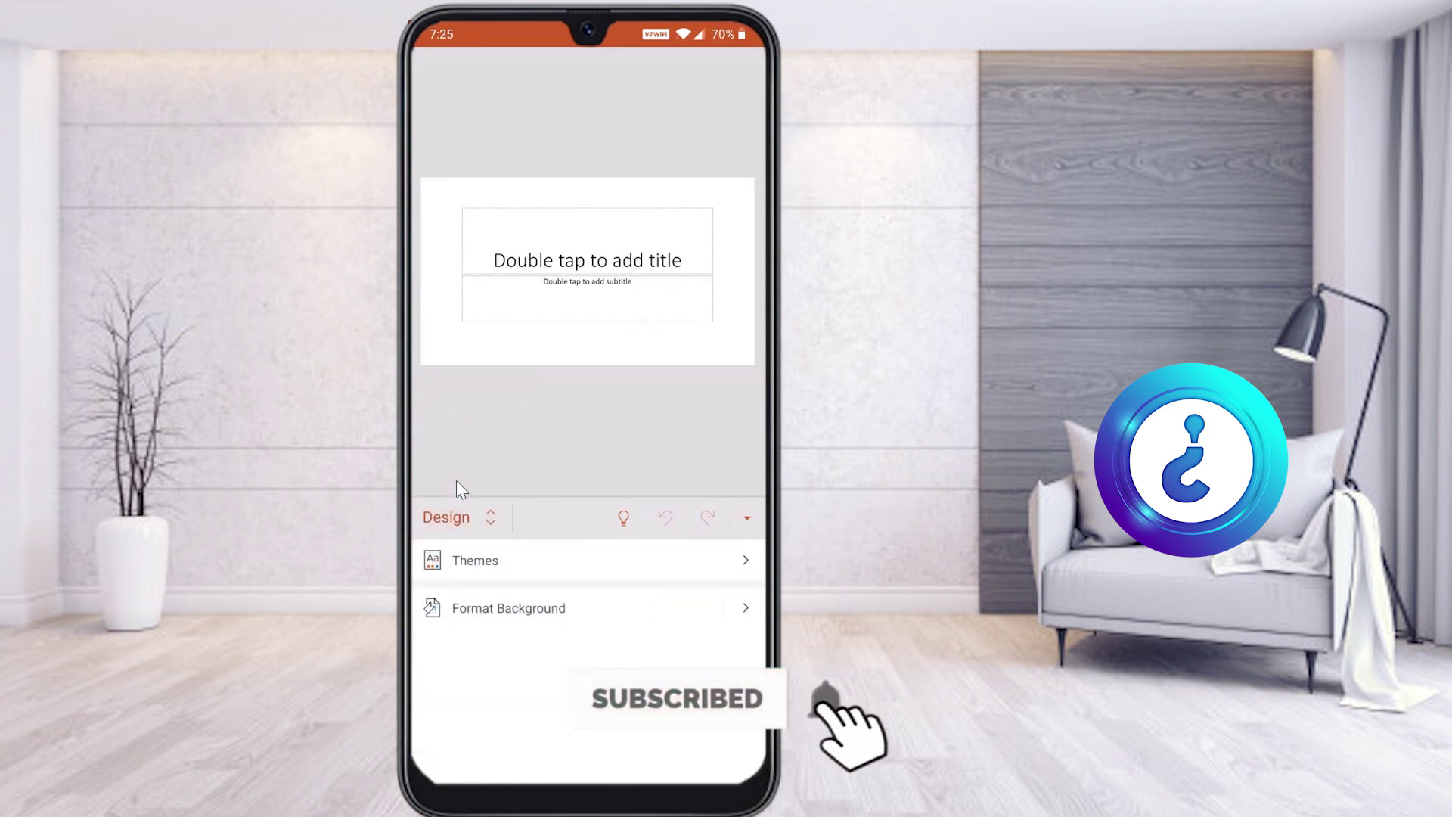
left_click(496, 569)
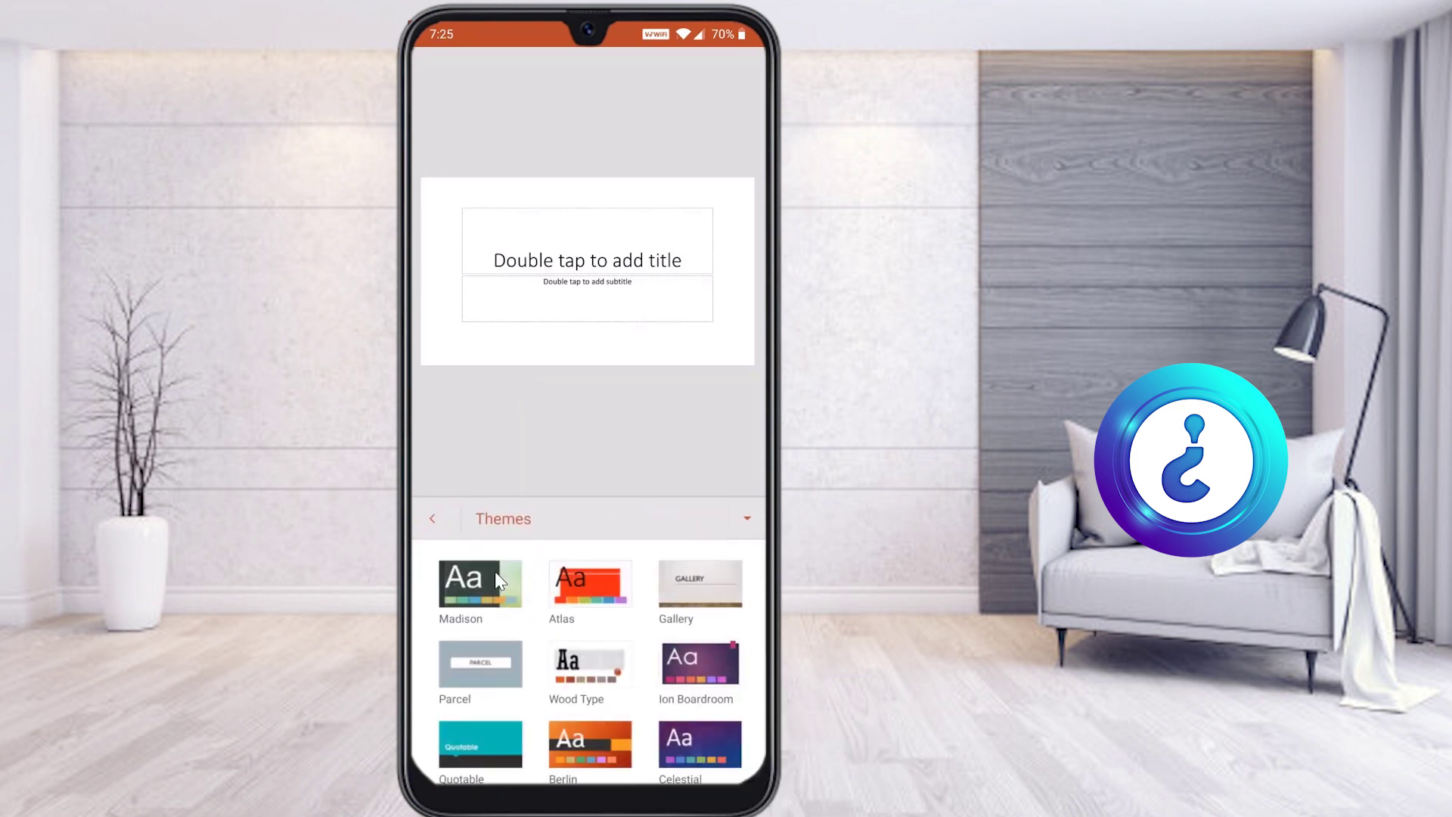
scroll(496, 572, "down", 5)
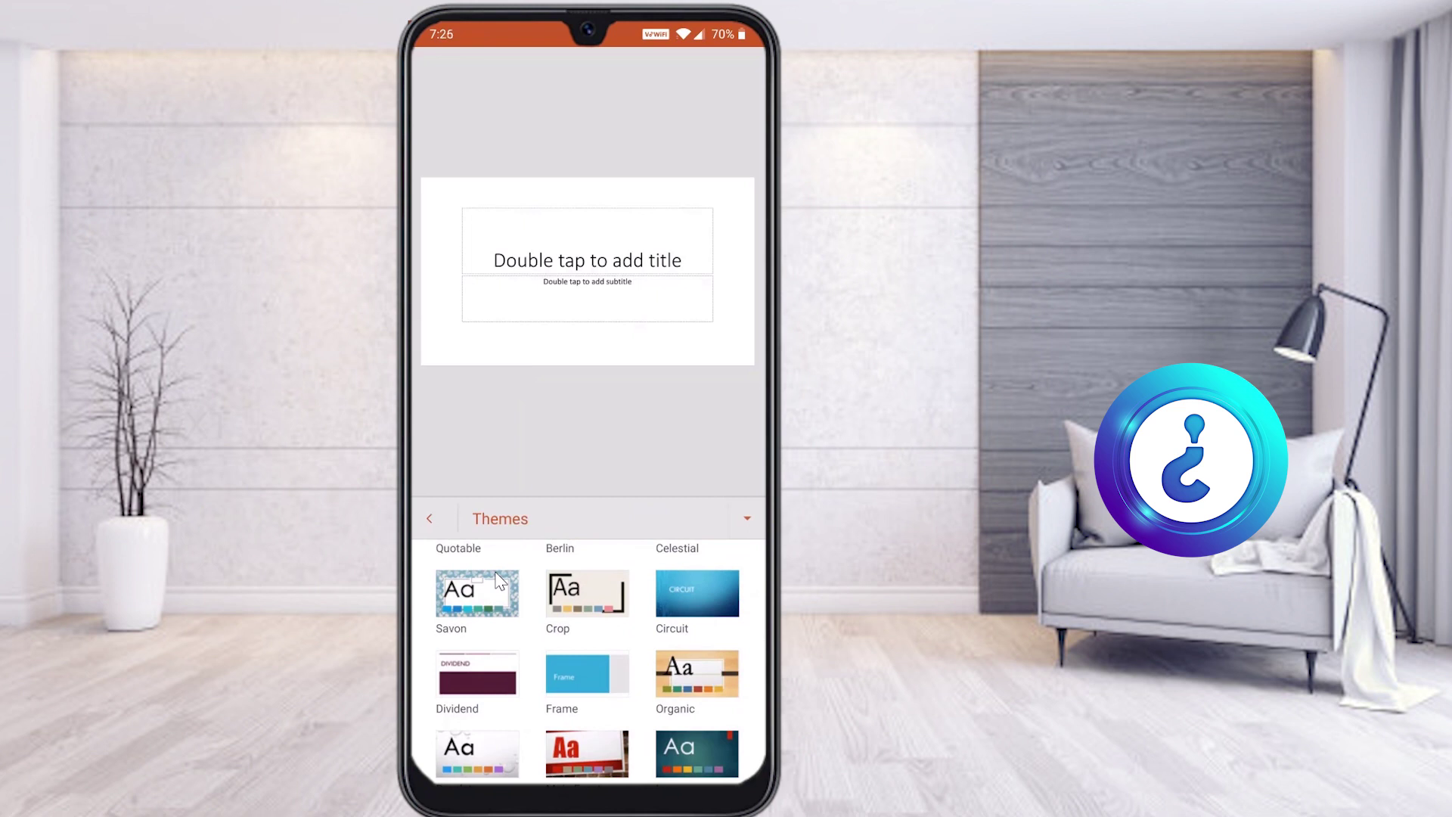
left_click(704, 678)
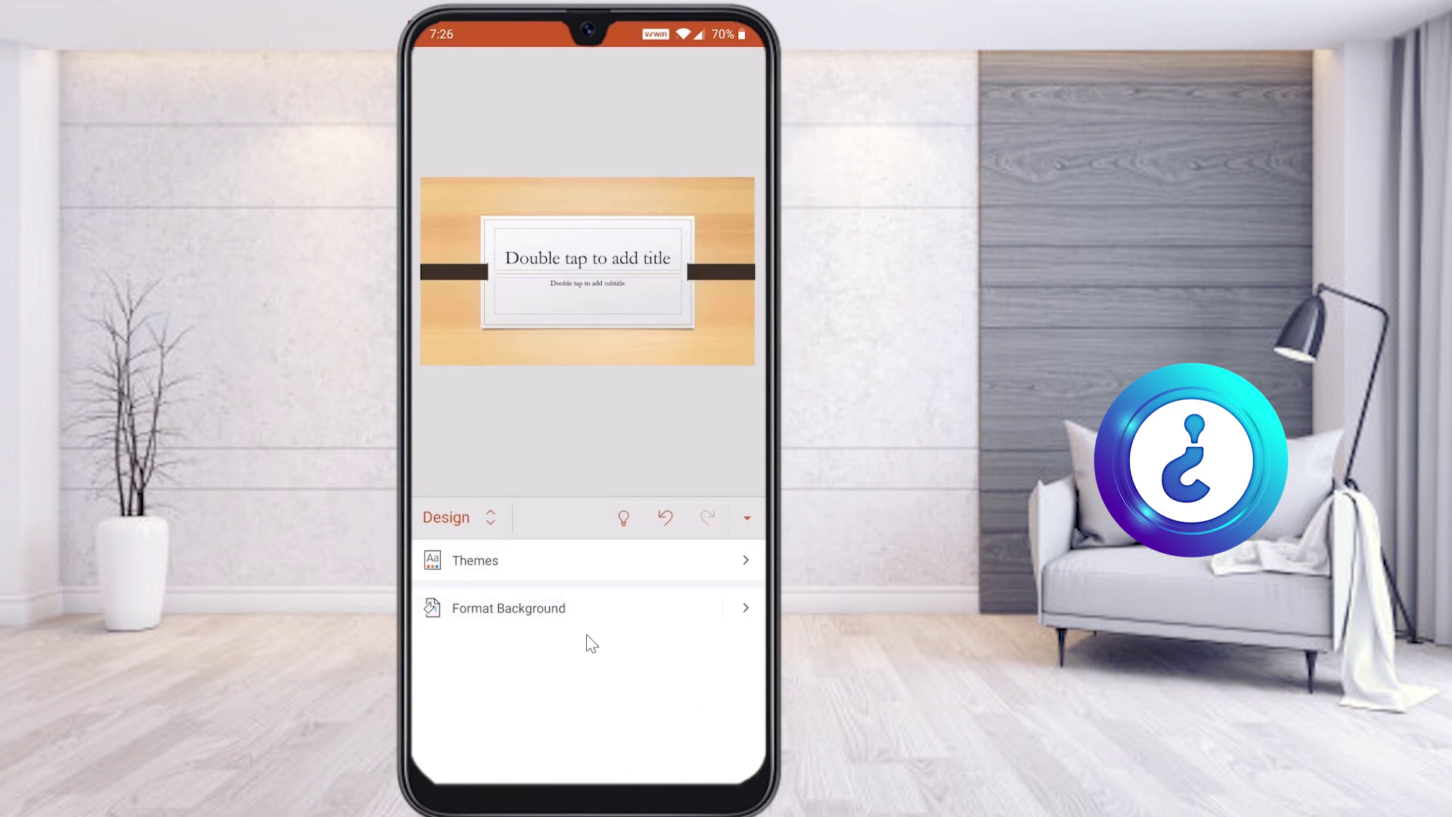
left_click(573, 426)
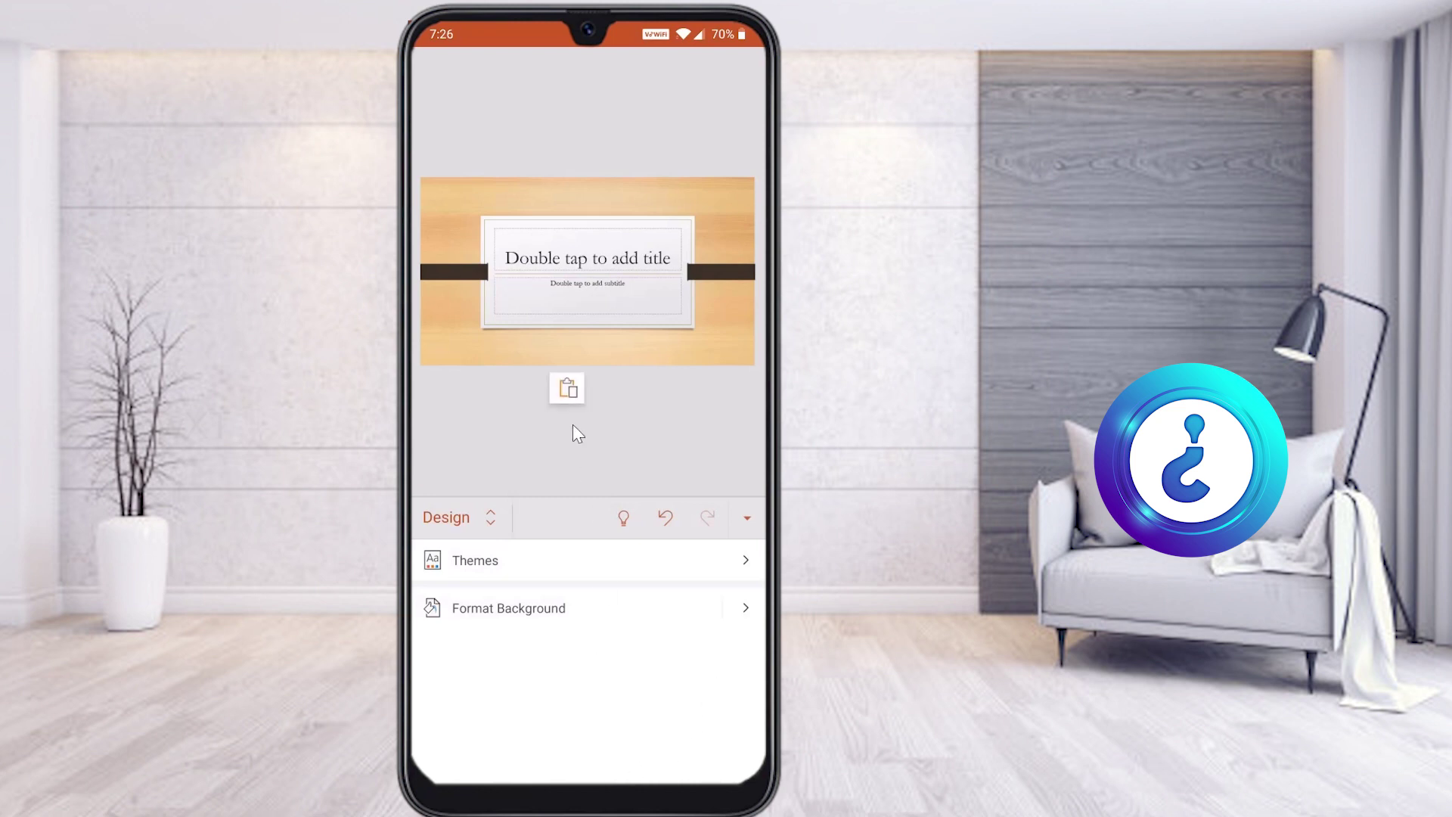
left_click(573, 425)
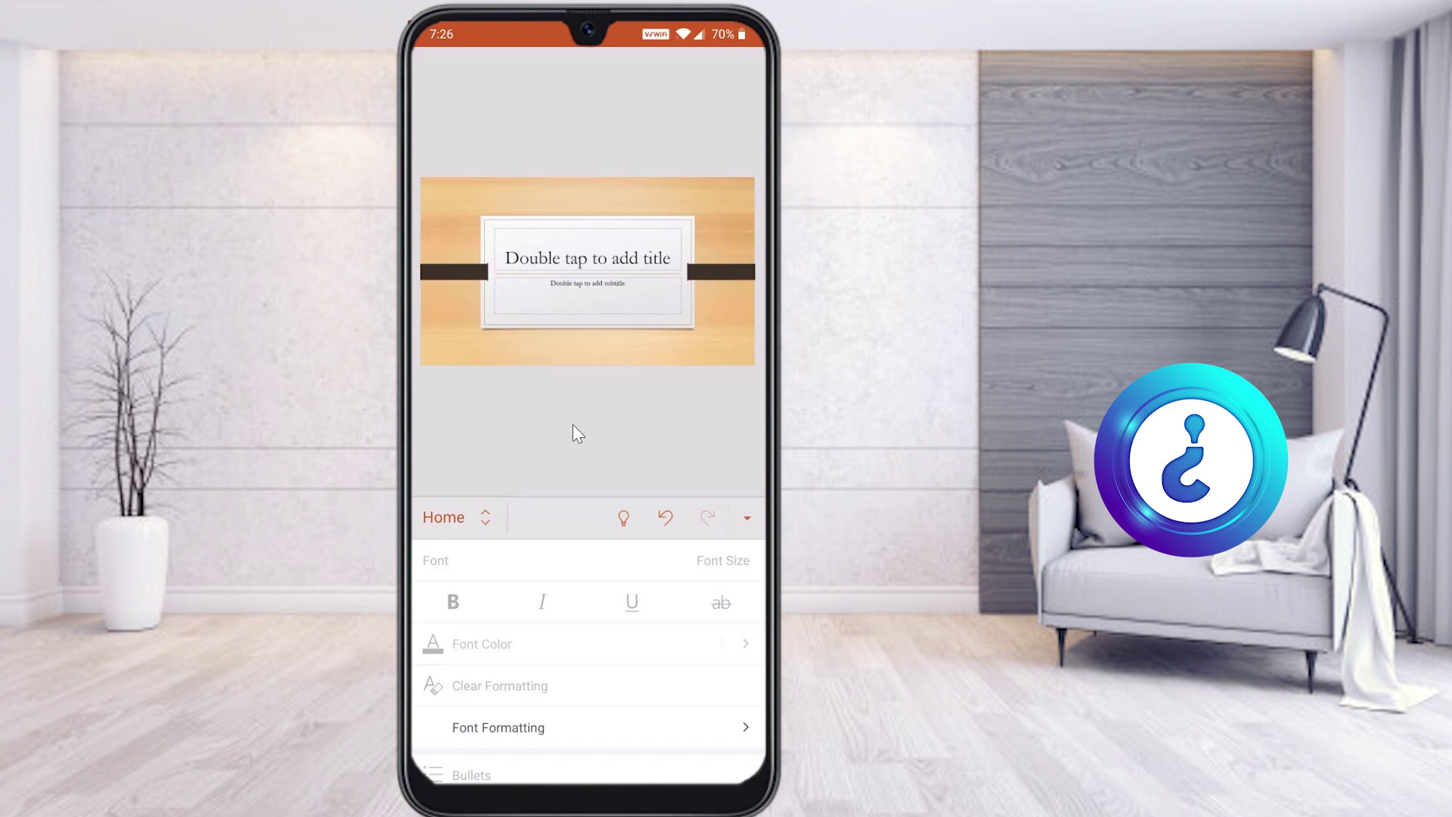
Step: Enter "Welcome" as the title of the first slide
double_click(566, 270)
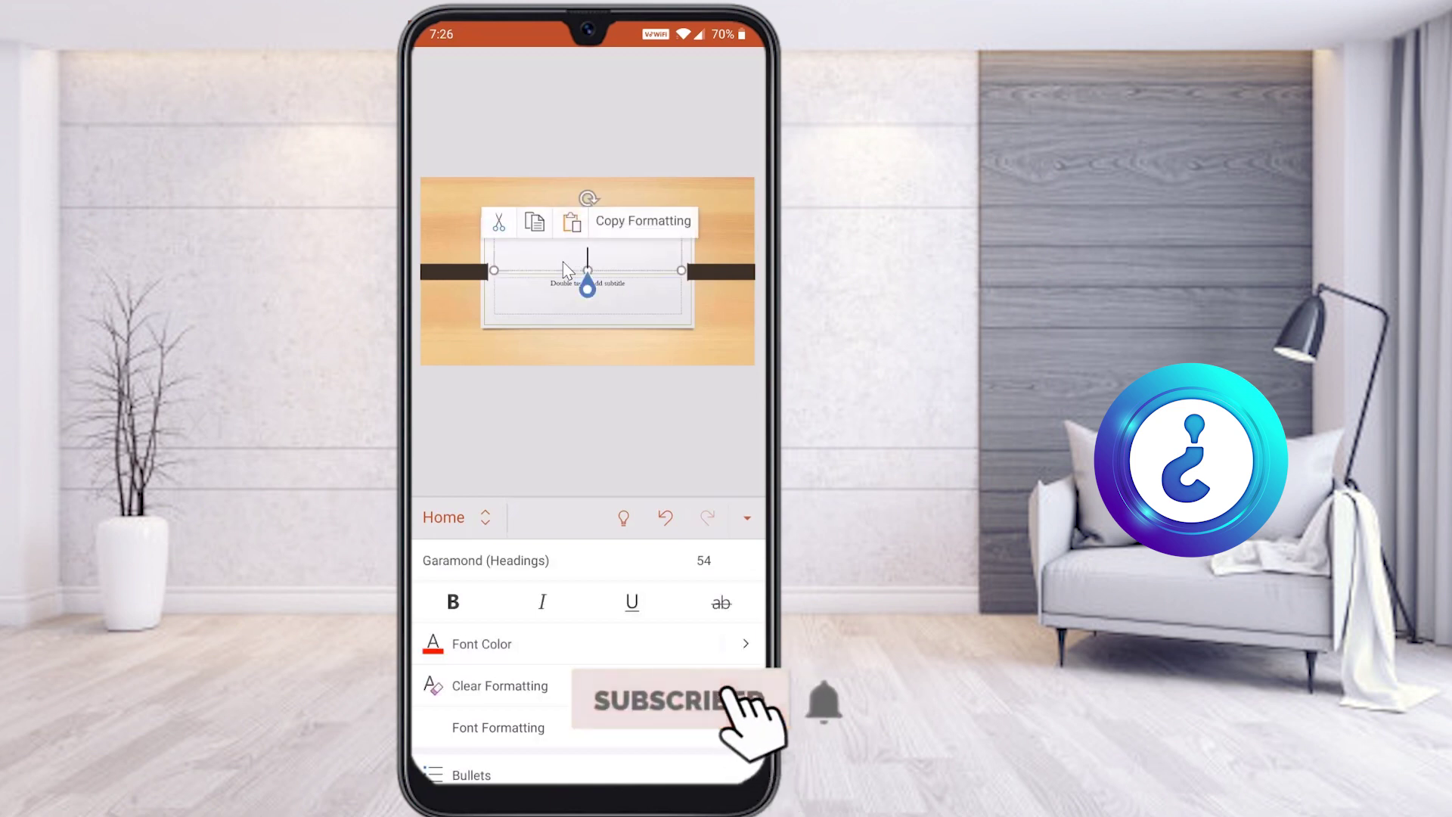
left_click(566, 270)
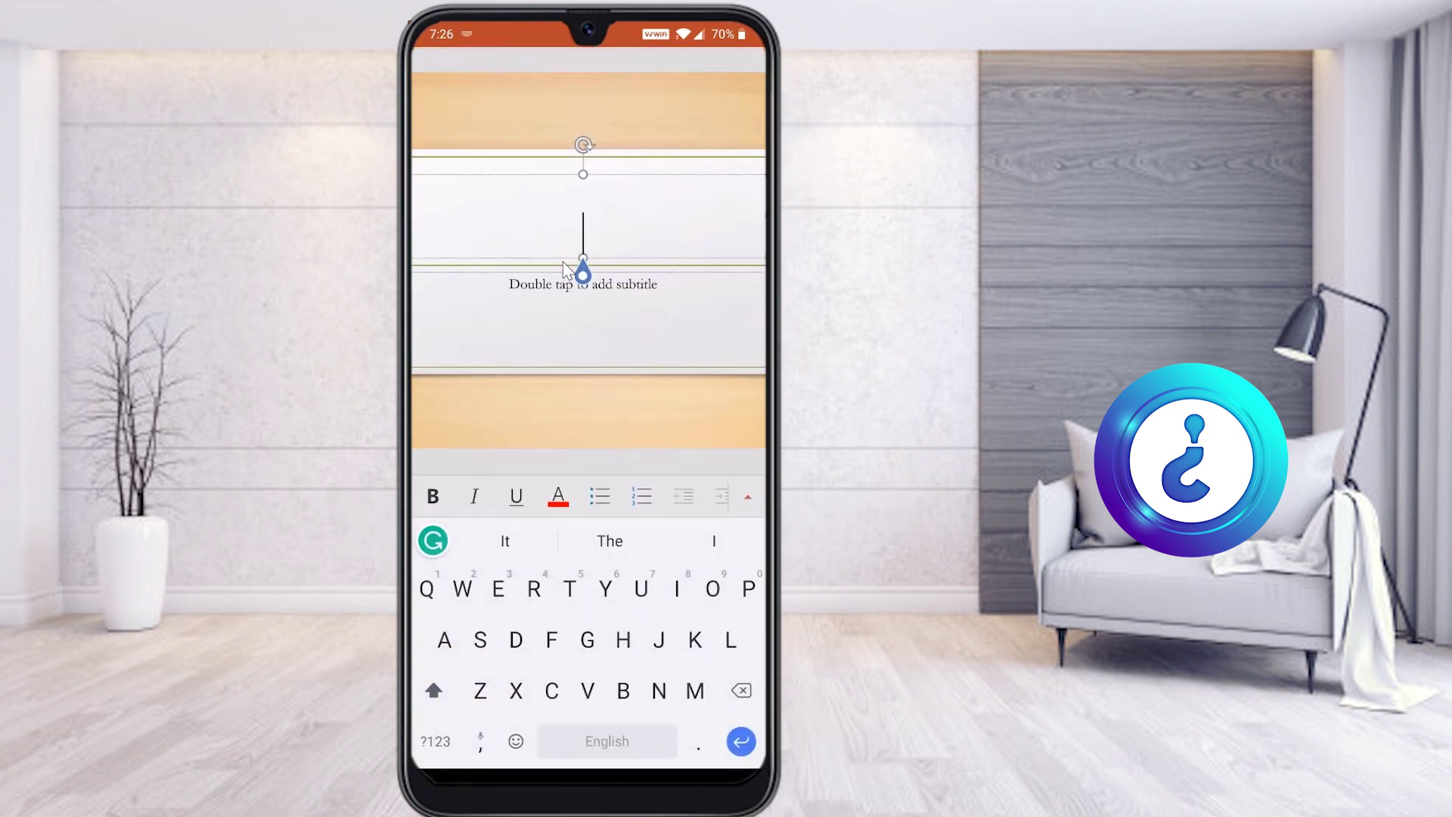
type("Welcome")
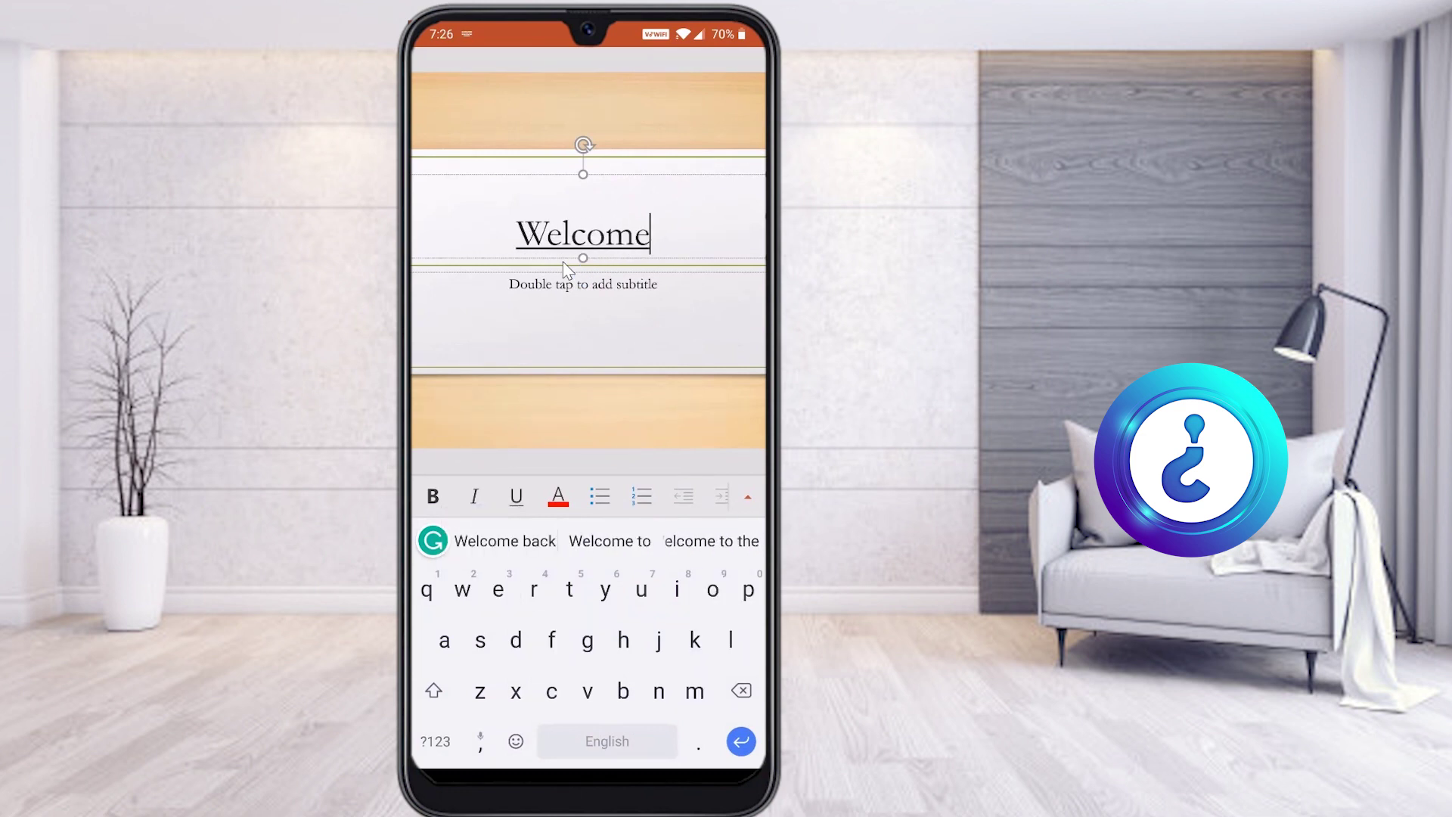
Step: Enter "Howxt" as the subtitle of the first slide and finish text editing
left_click(566, 270)
double_click(566, 270)
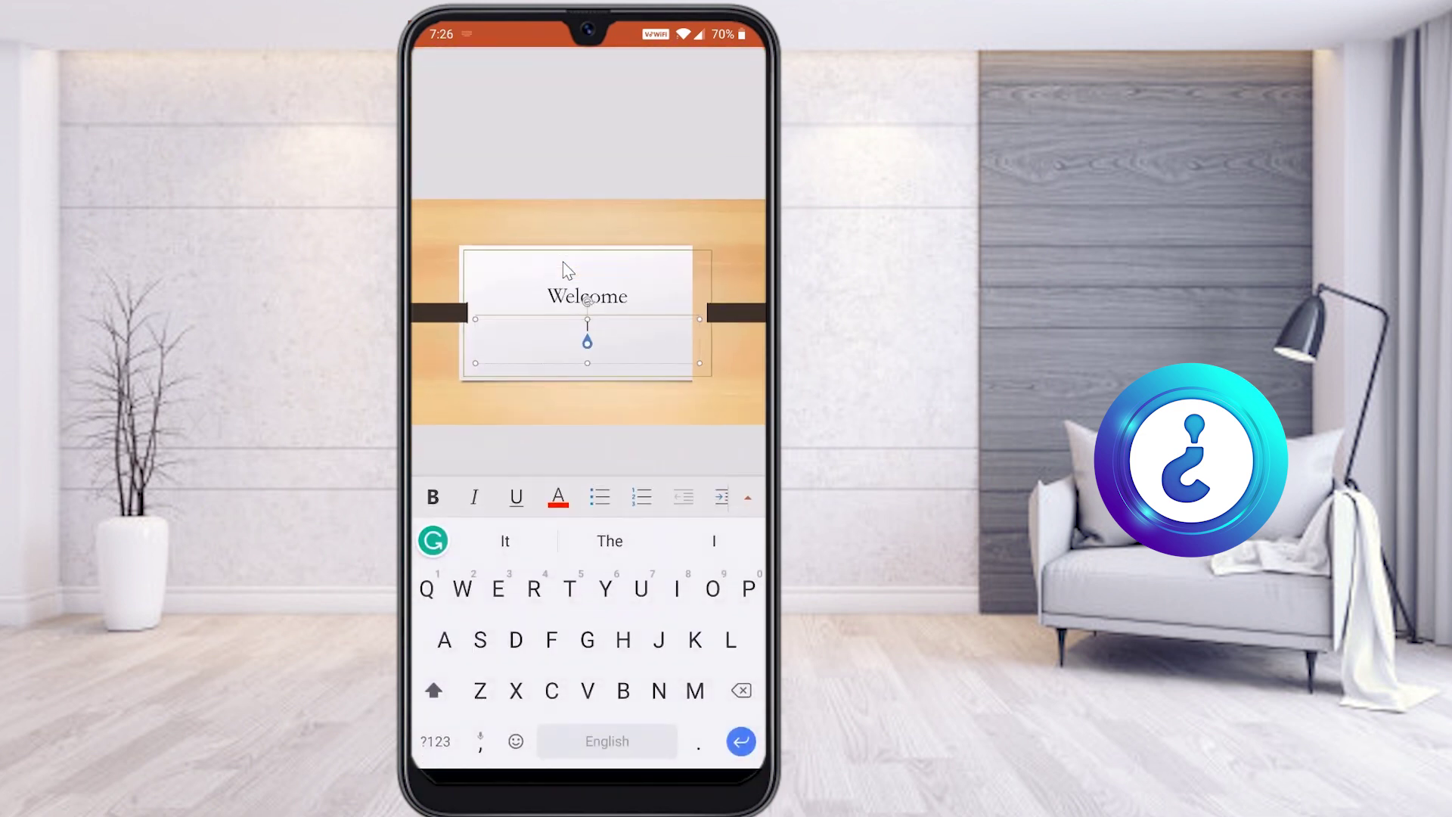
type("How")
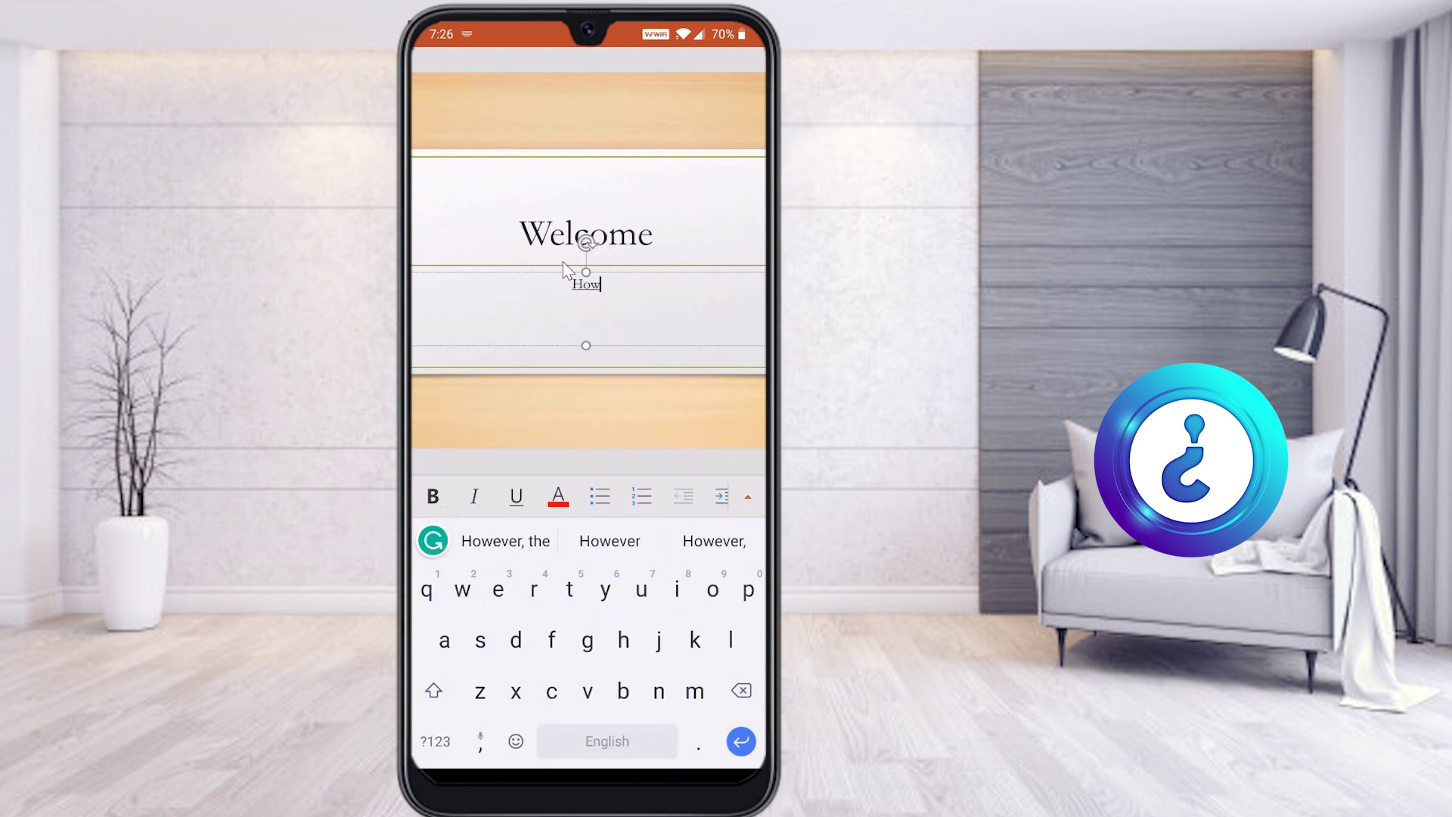
type("xt")
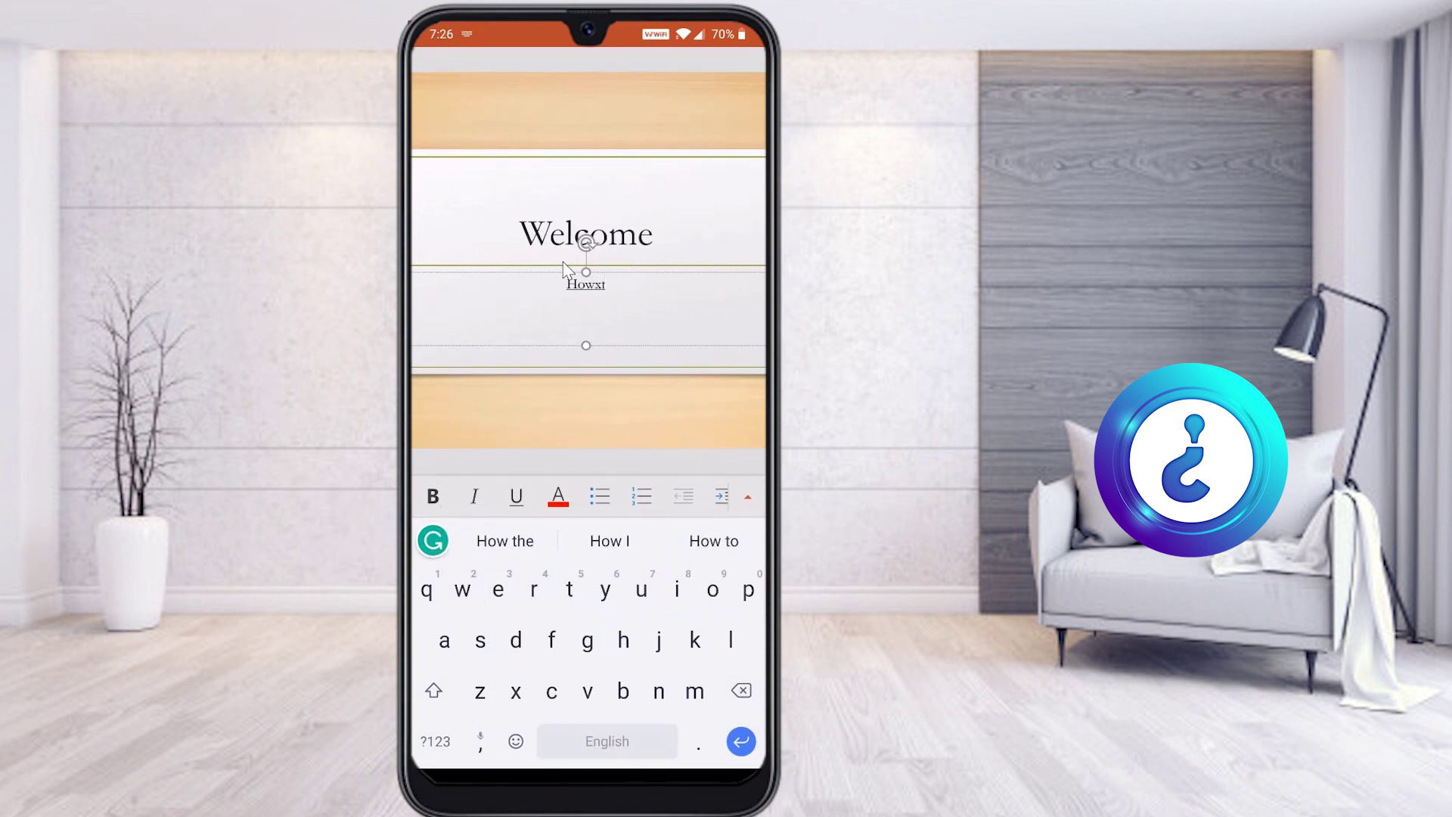
key("Escape")
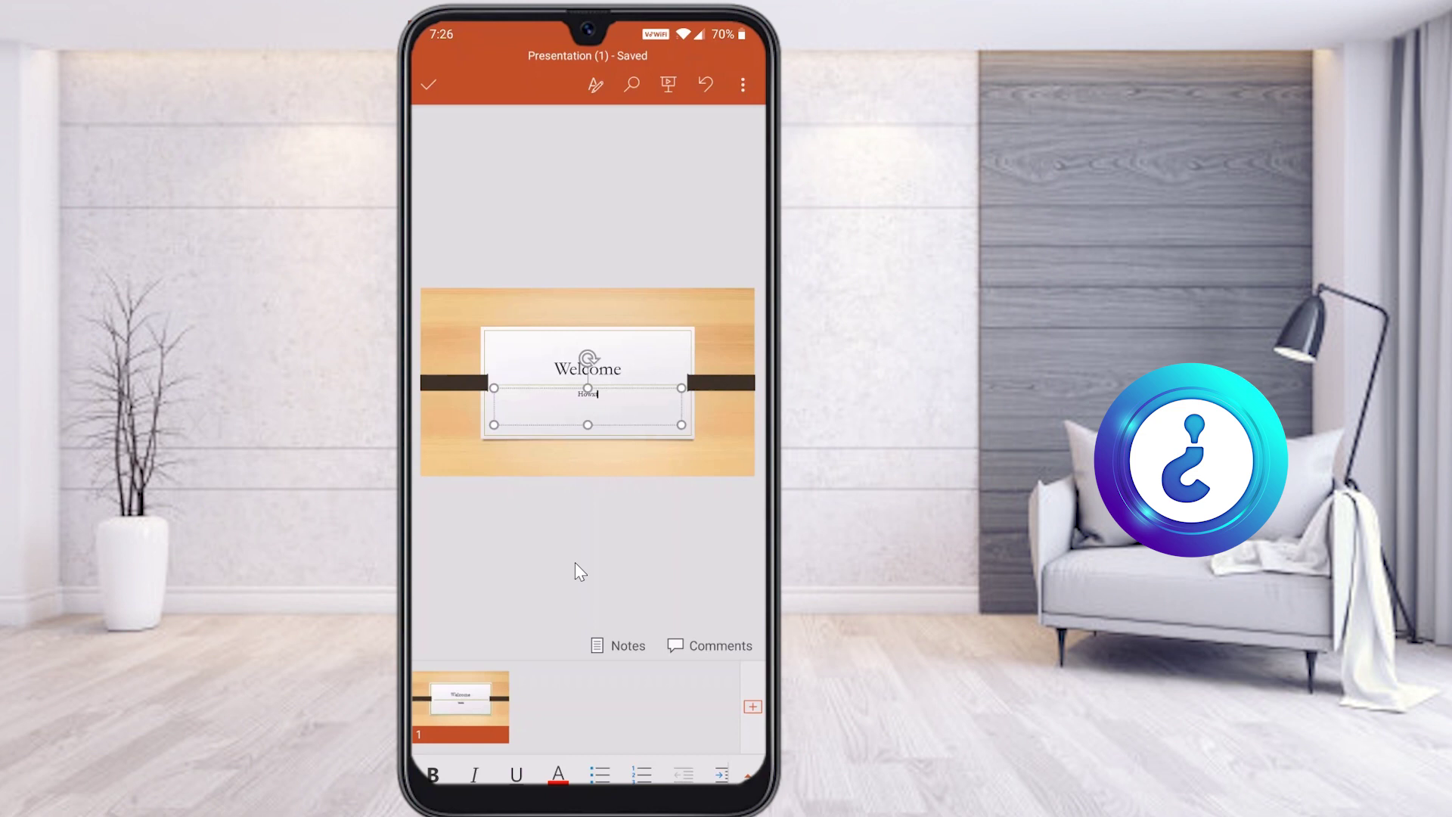
Step: Add a second slide and give it the title "Technology"
left_click(753, 708)
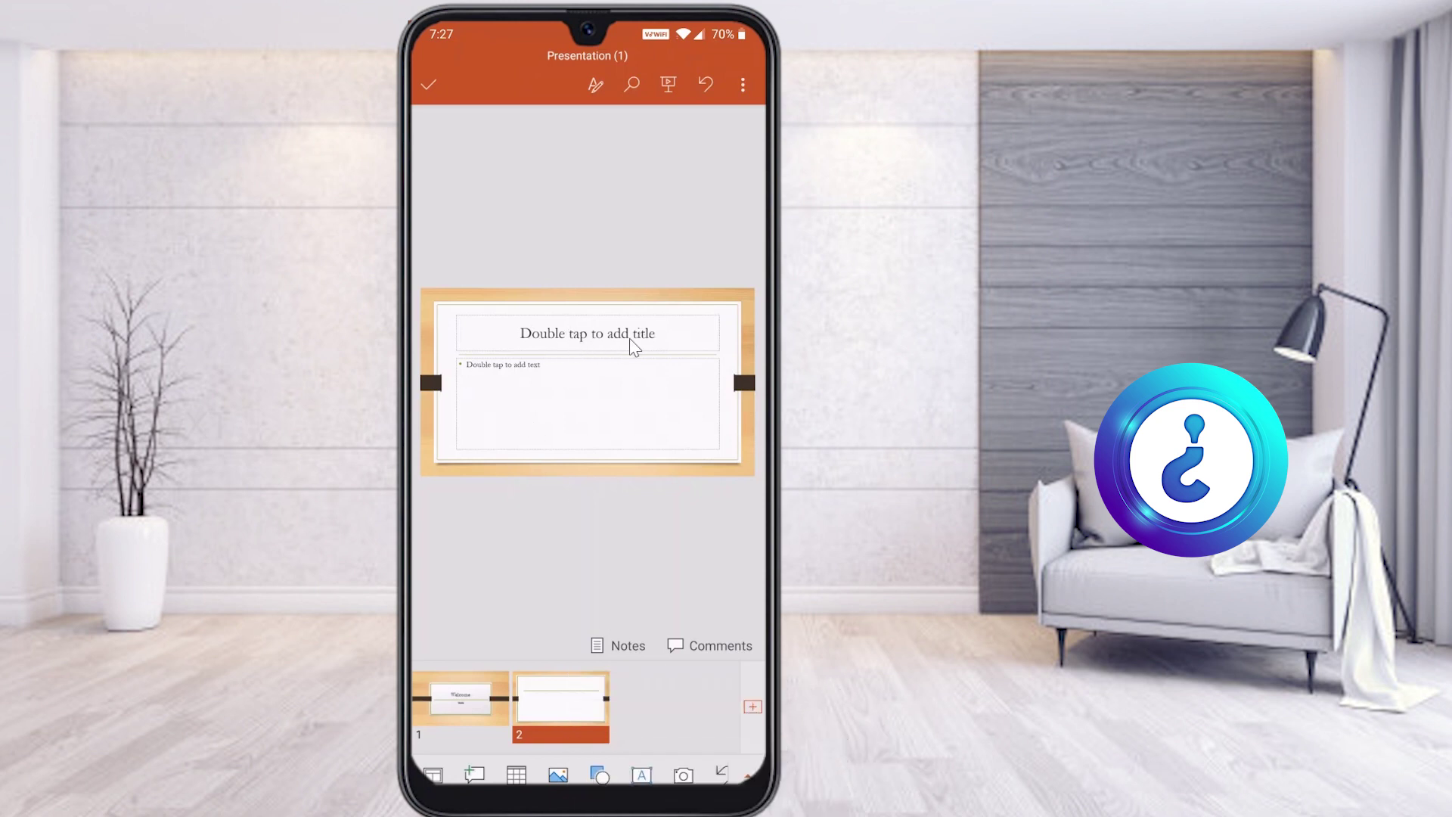
double_click(606, 350)
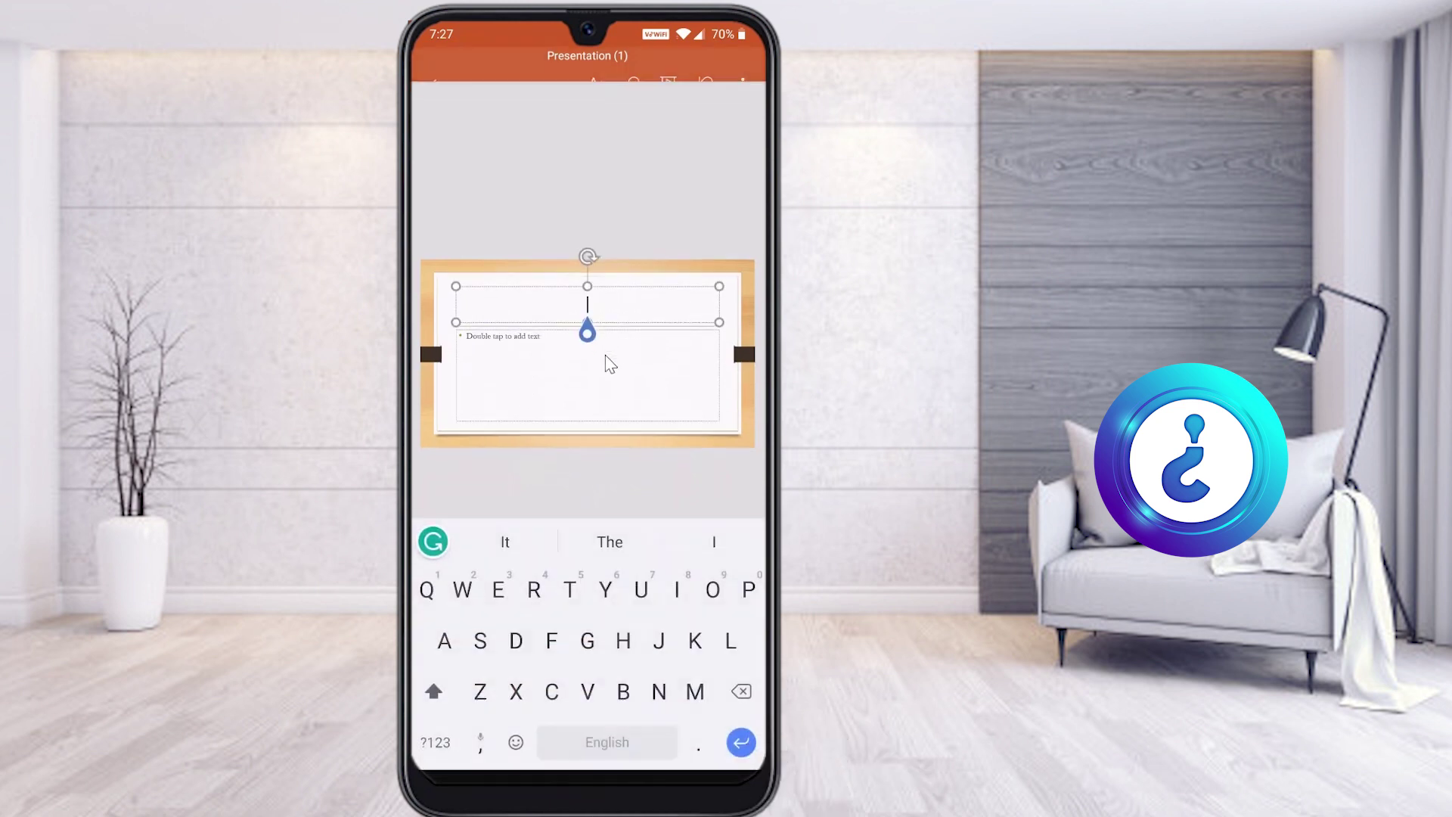
type("Tech")
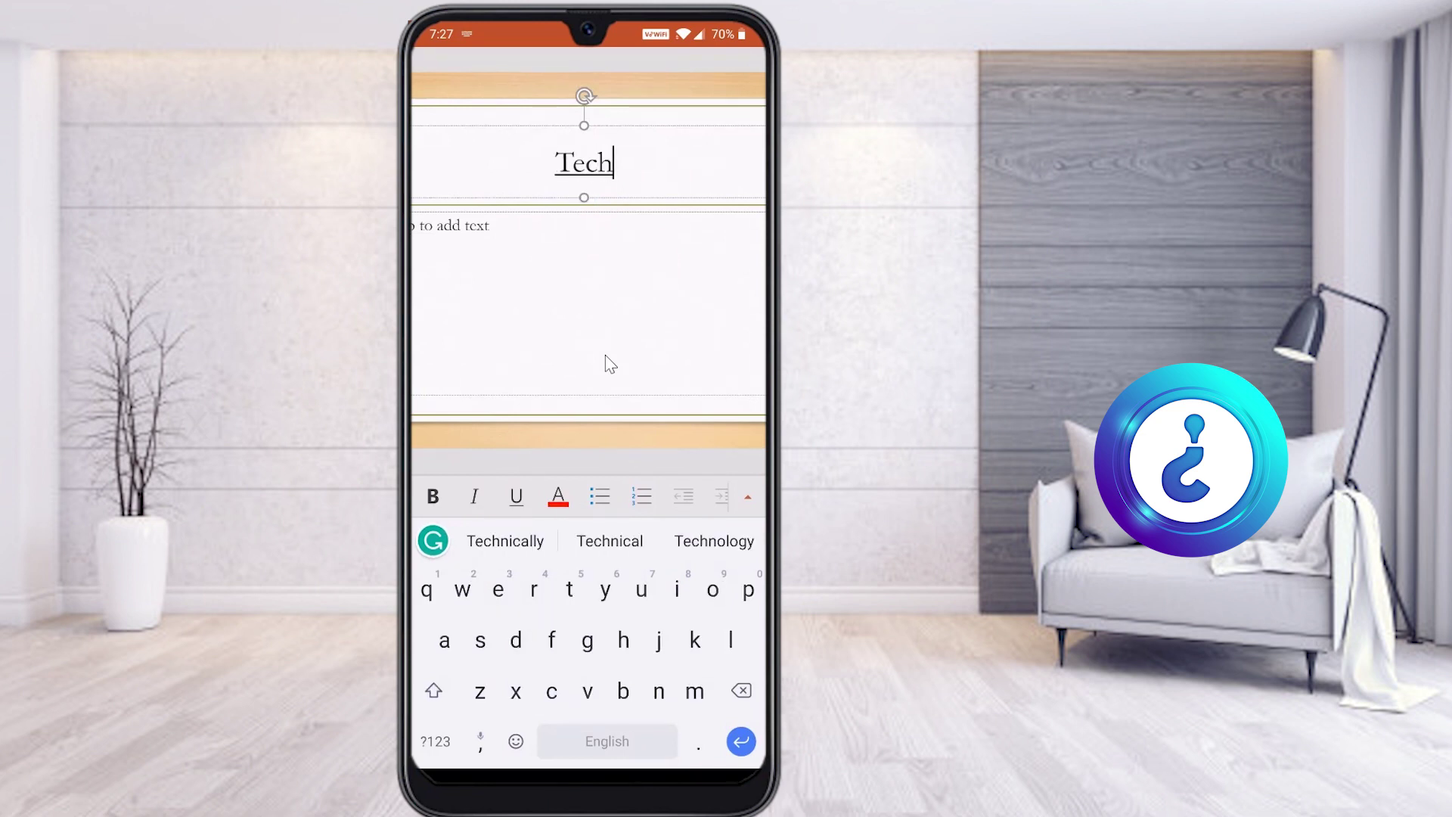
type("nology")
Step: Fill the second slide's text placeholder with the bullets "Technical Support", "System" and "Os", and finish editing
left_click(605, 355)
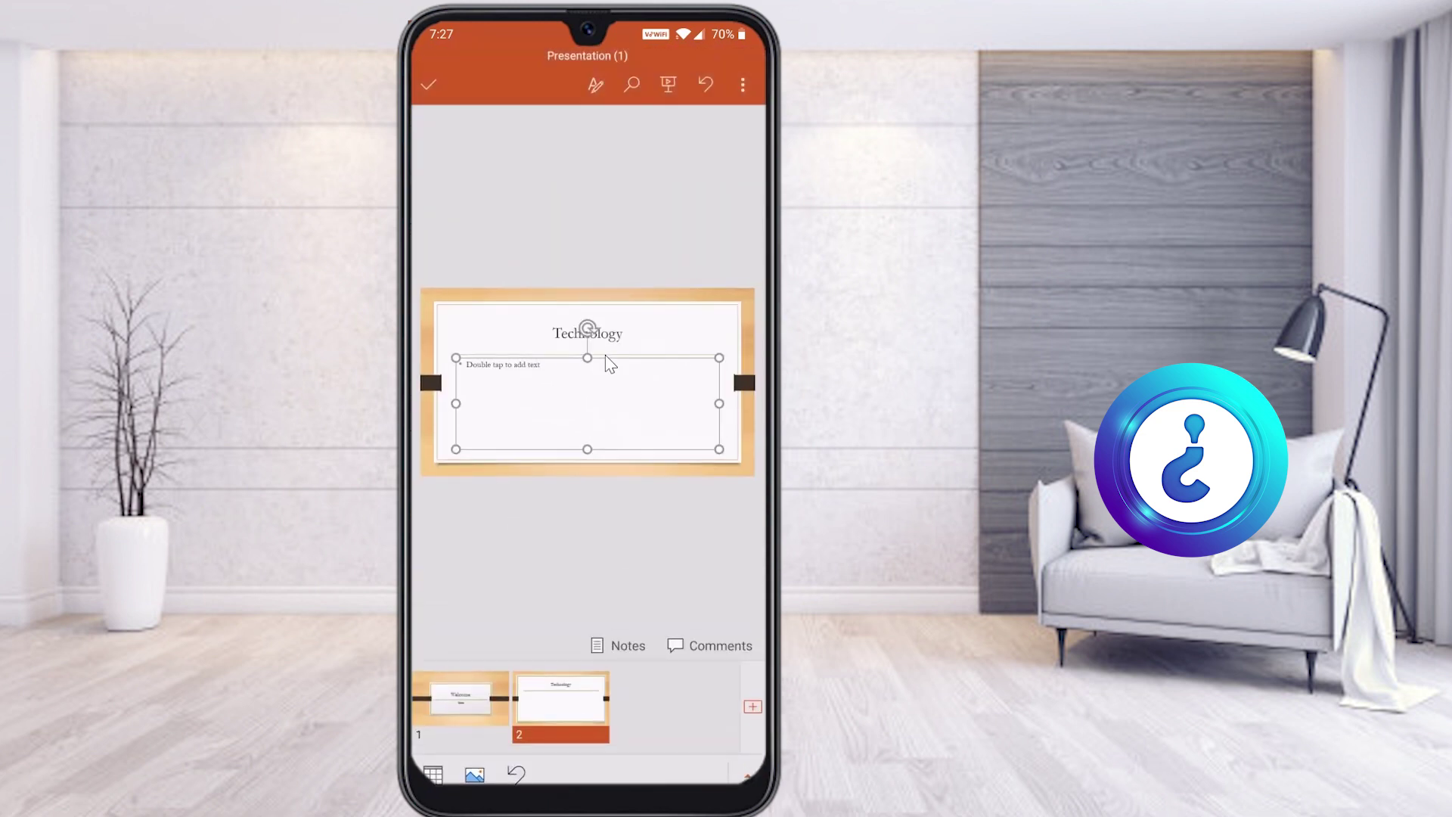
double_click(488, 380)
type("Te")
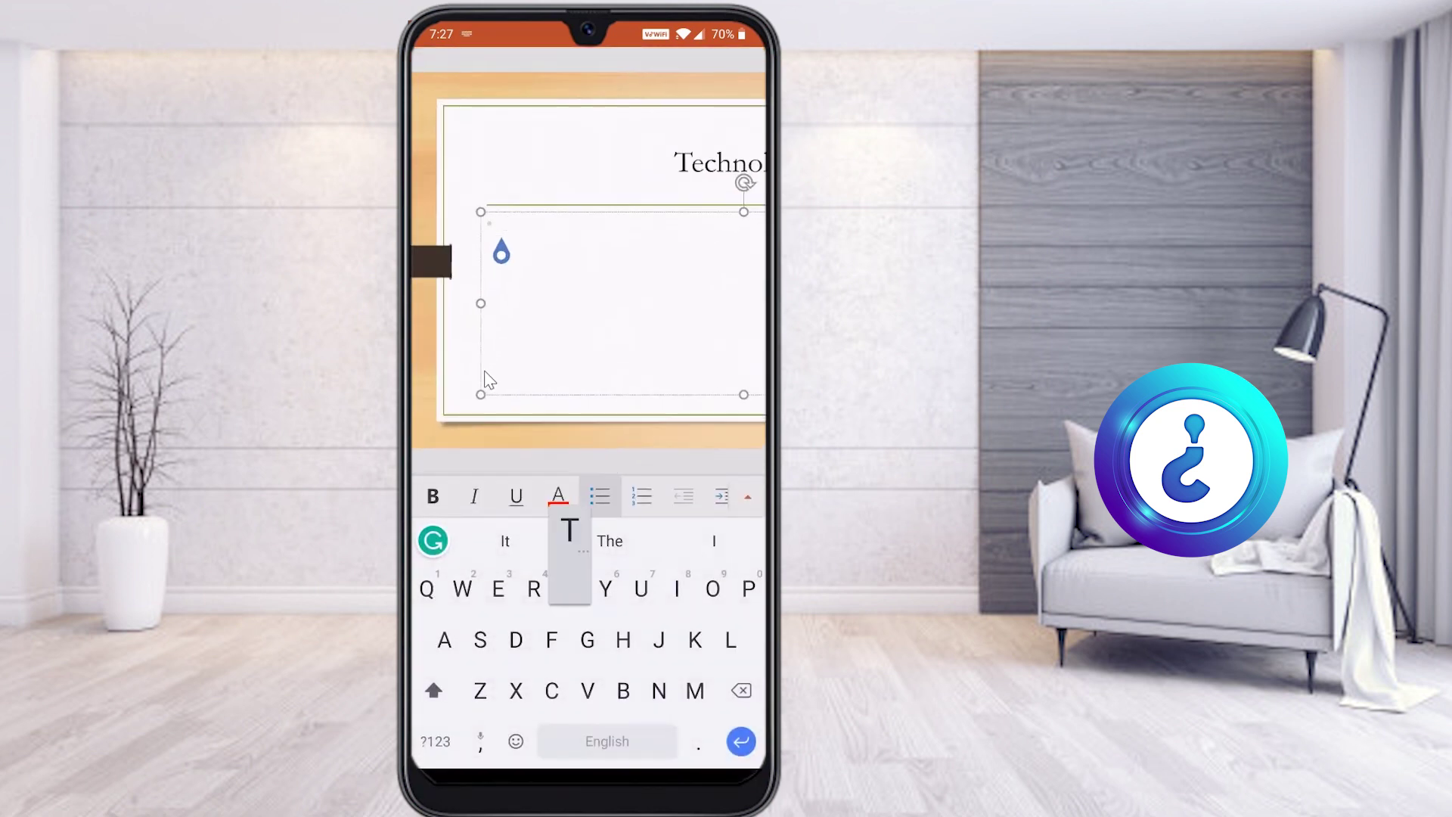
type("ch")
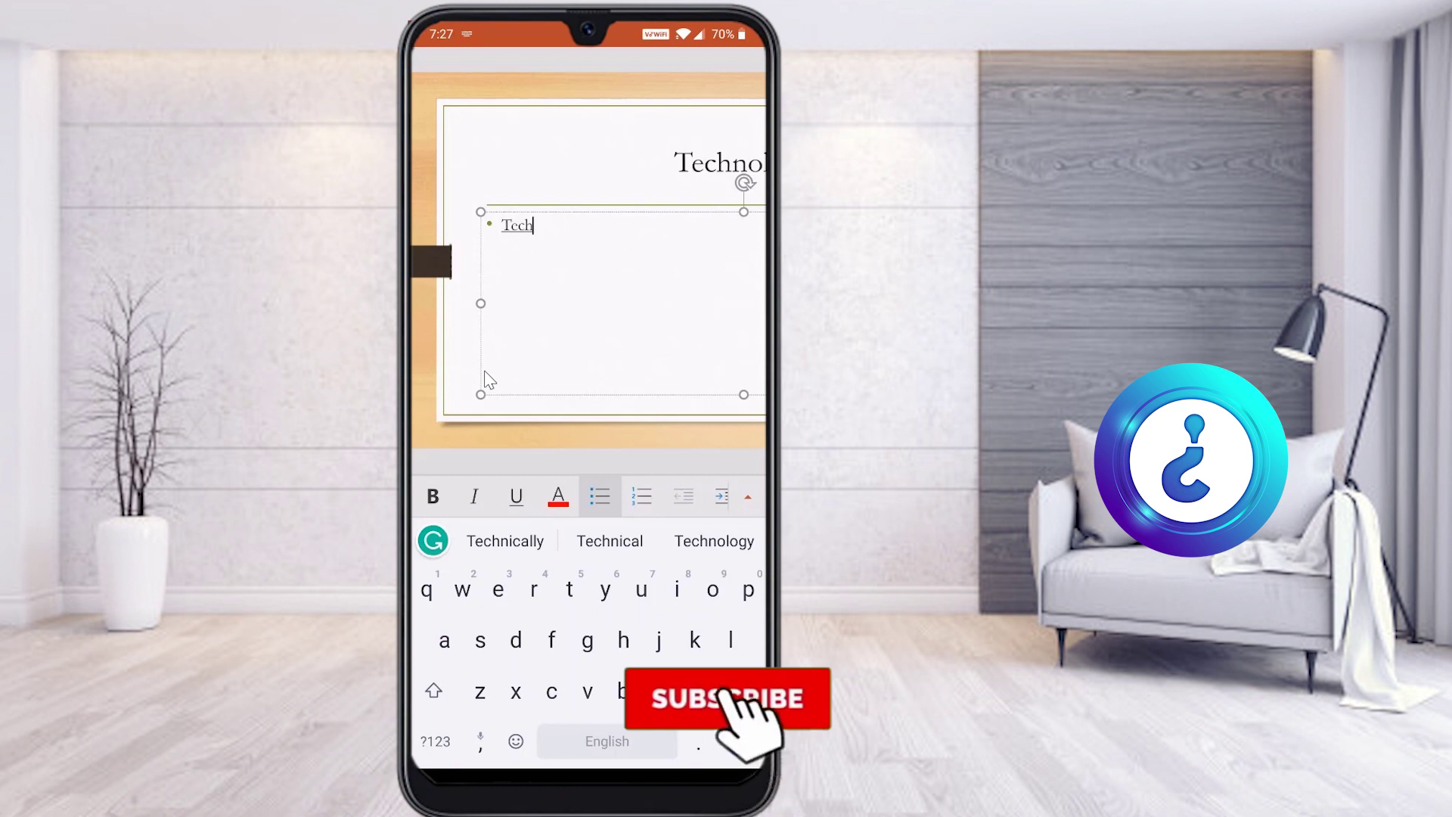
left_click(533, 225)
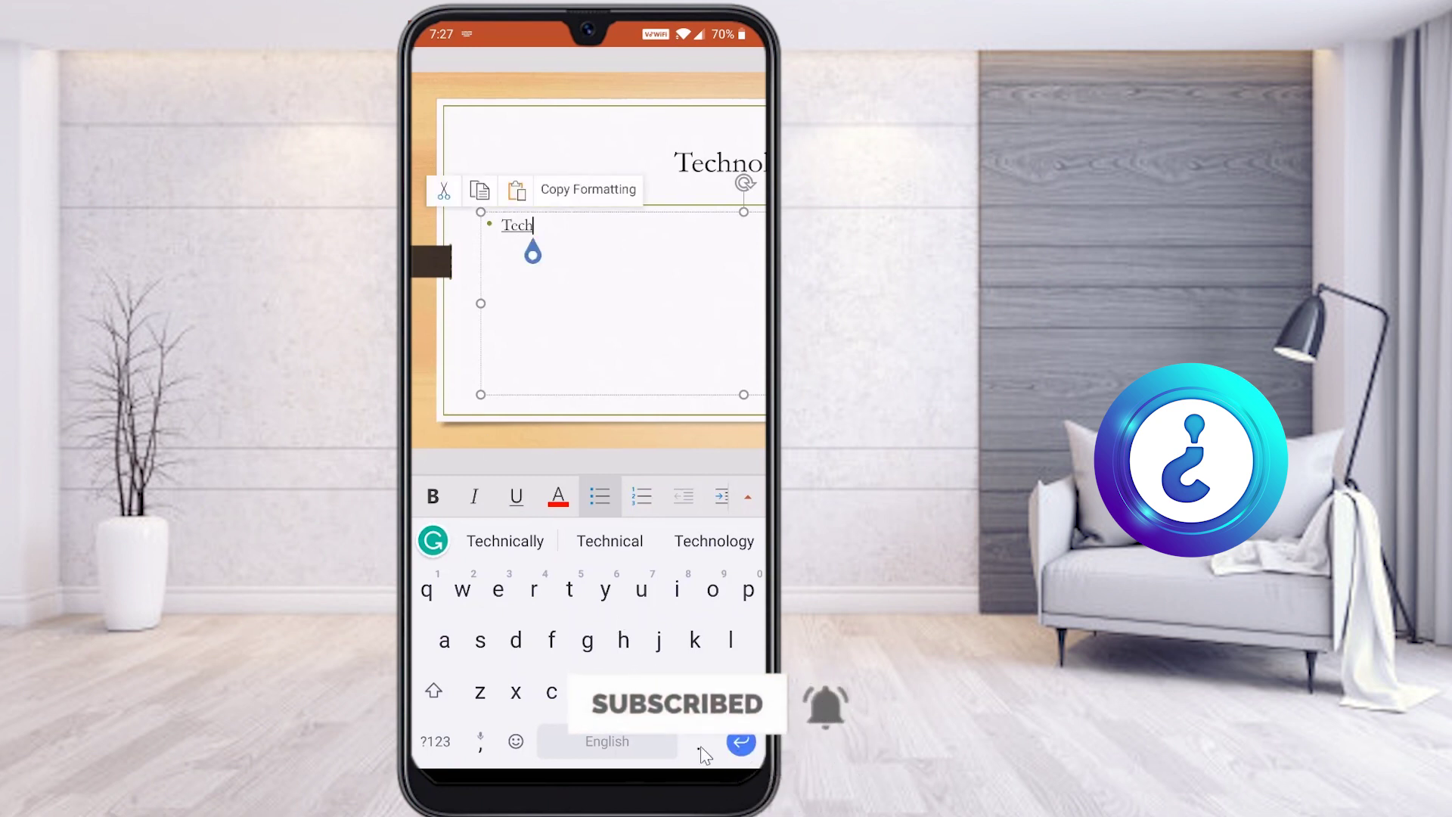
left_click(746, 743)
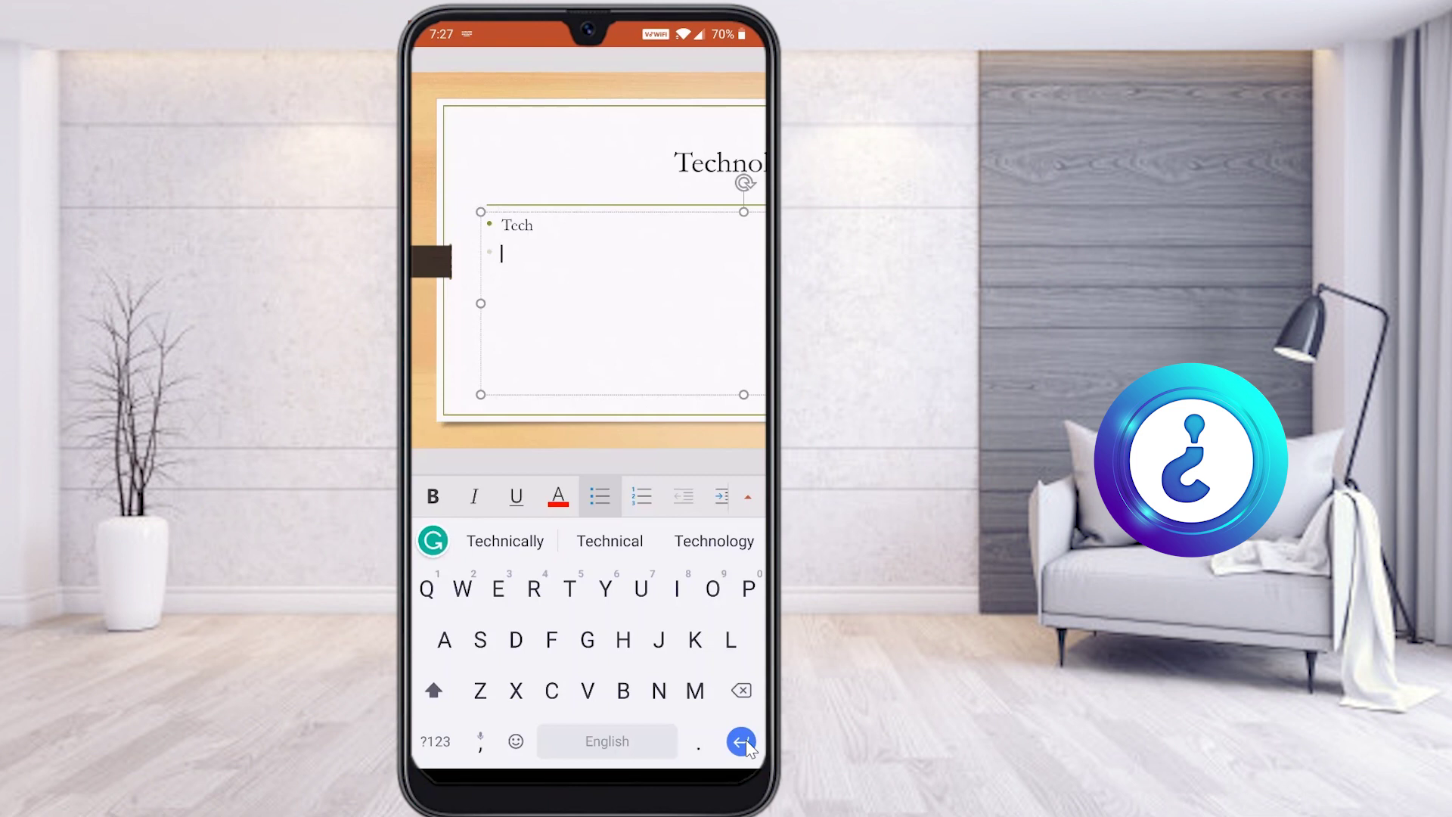
key("BackSpace")
left_click(609, 541)
left_click(742, 742)
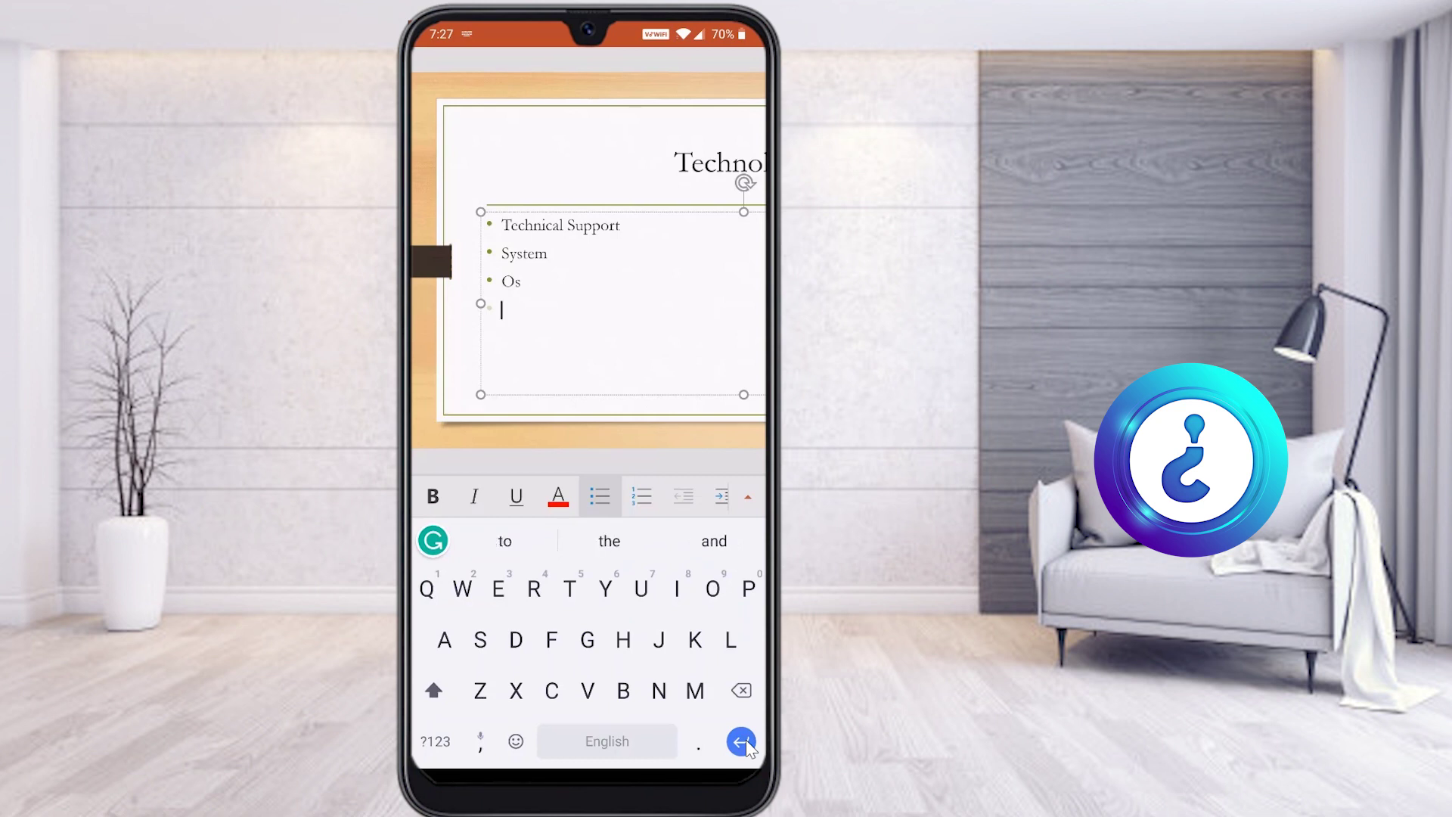
key("Escape")
key("Escape")
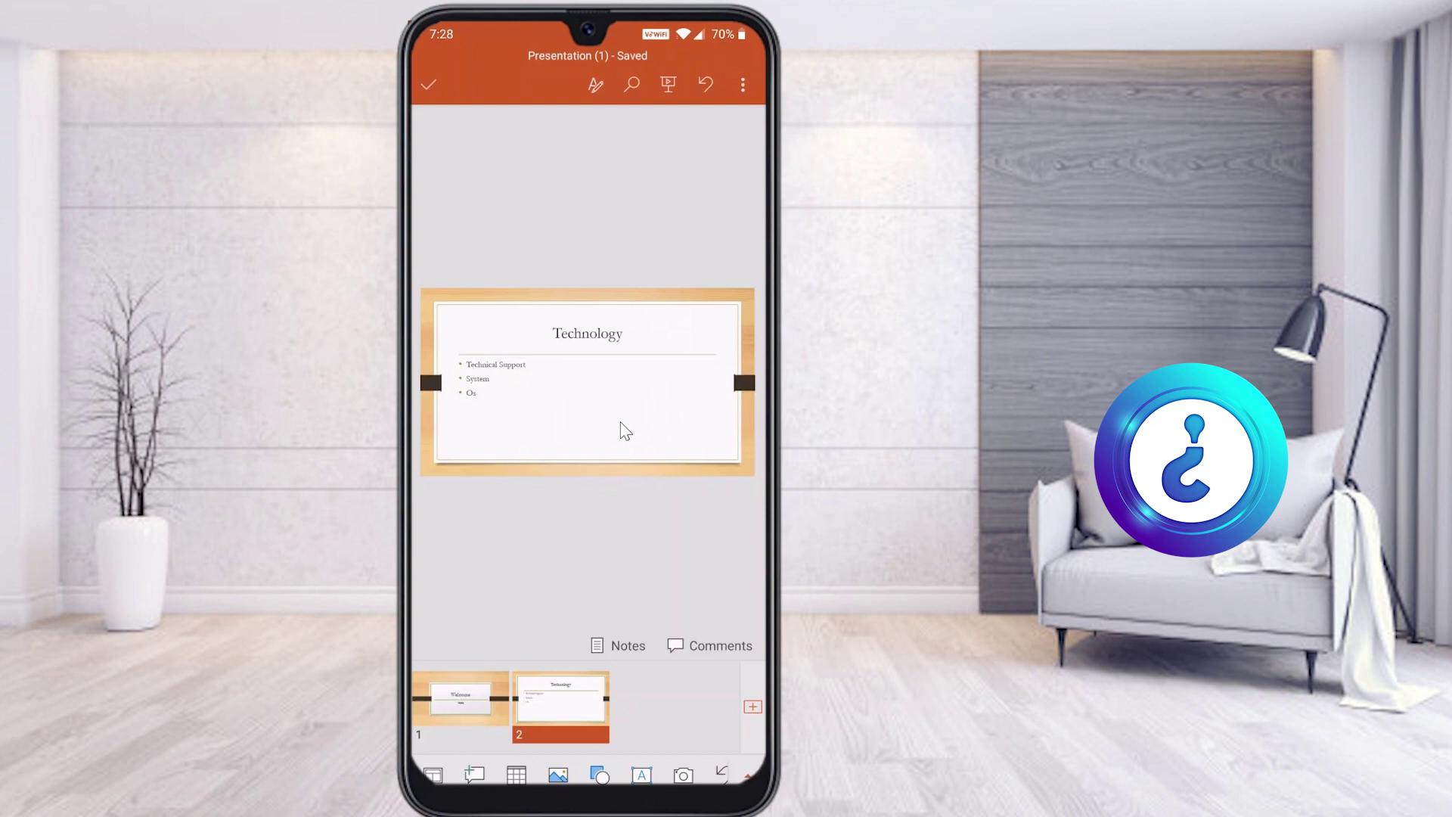
Step: Switch to the web browser, search Google Images for "technology", and copy the "Technology Sector Definition" picture
key("alt+h")
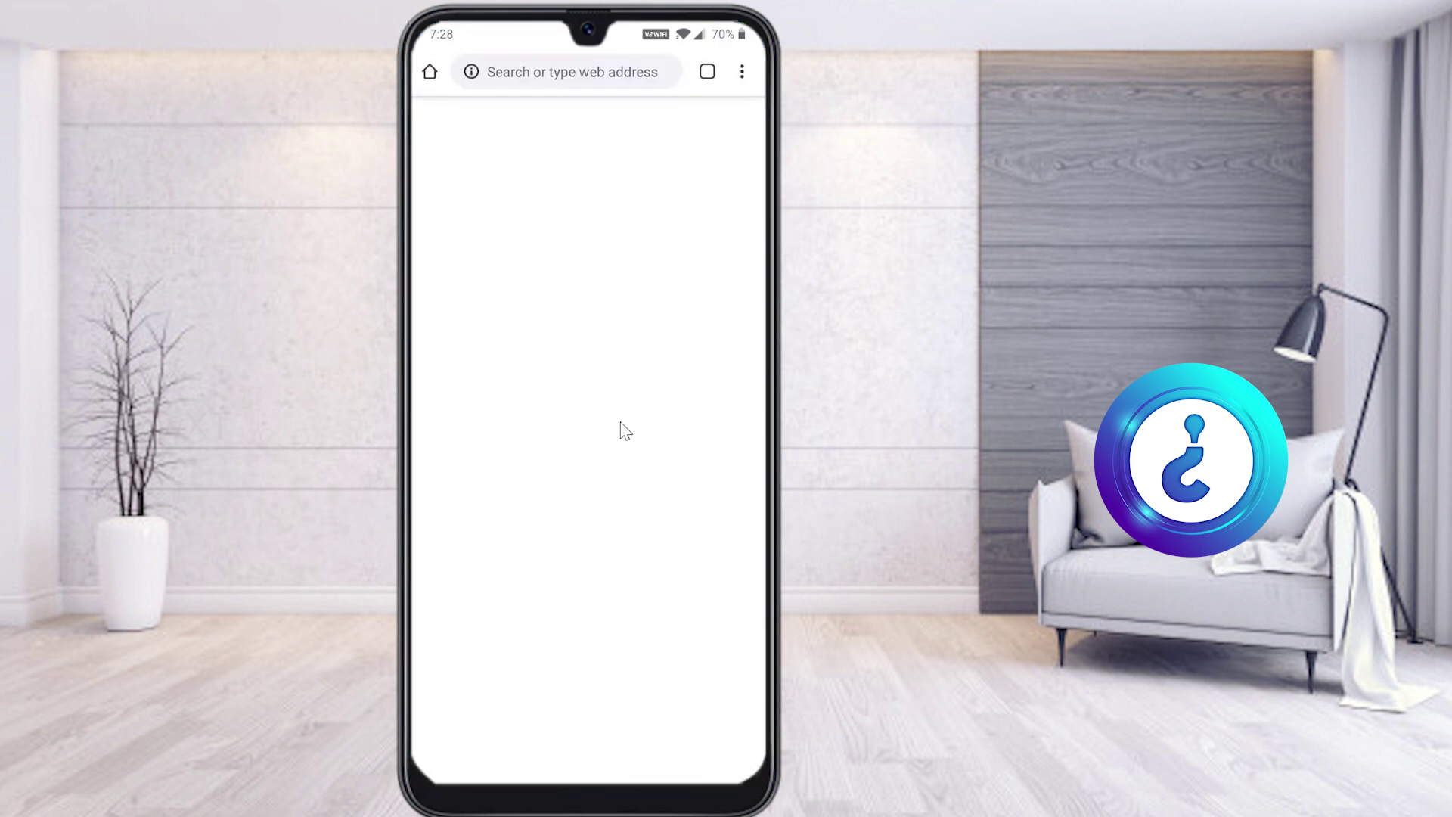
left_click(625, 431)
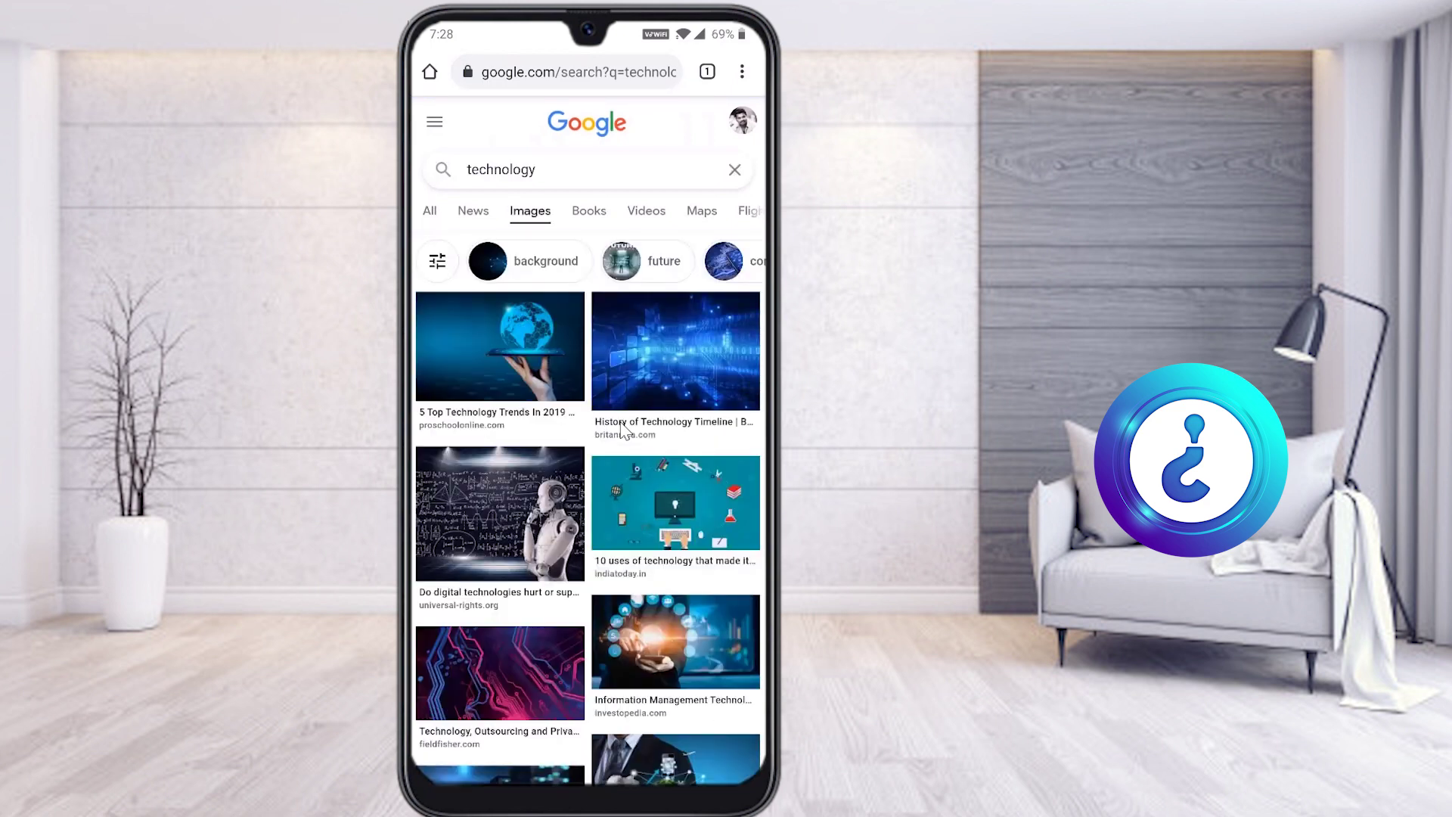
scroll(621, 429, "down", 5)
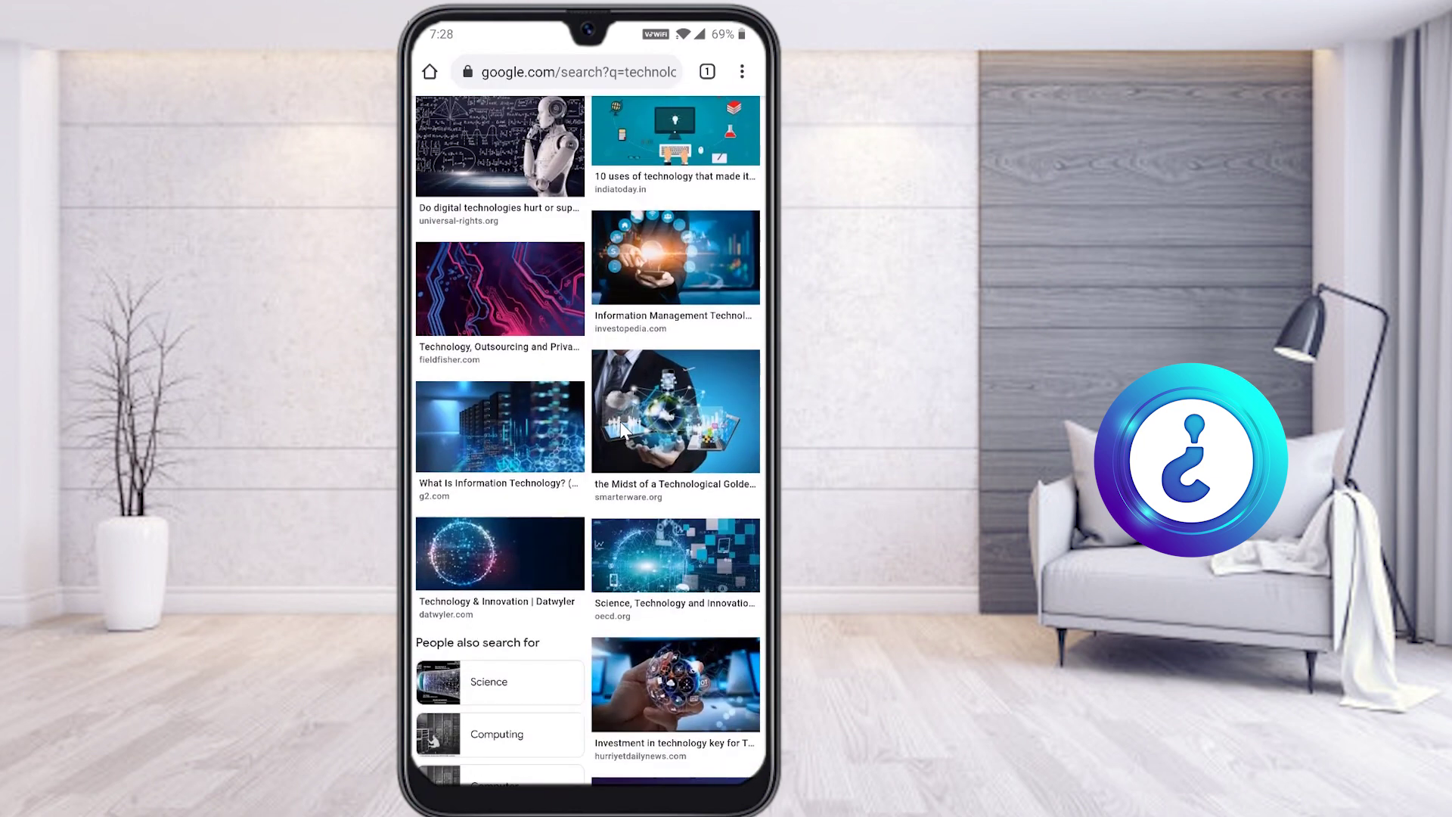
scroll(621, 429, "down", 5)
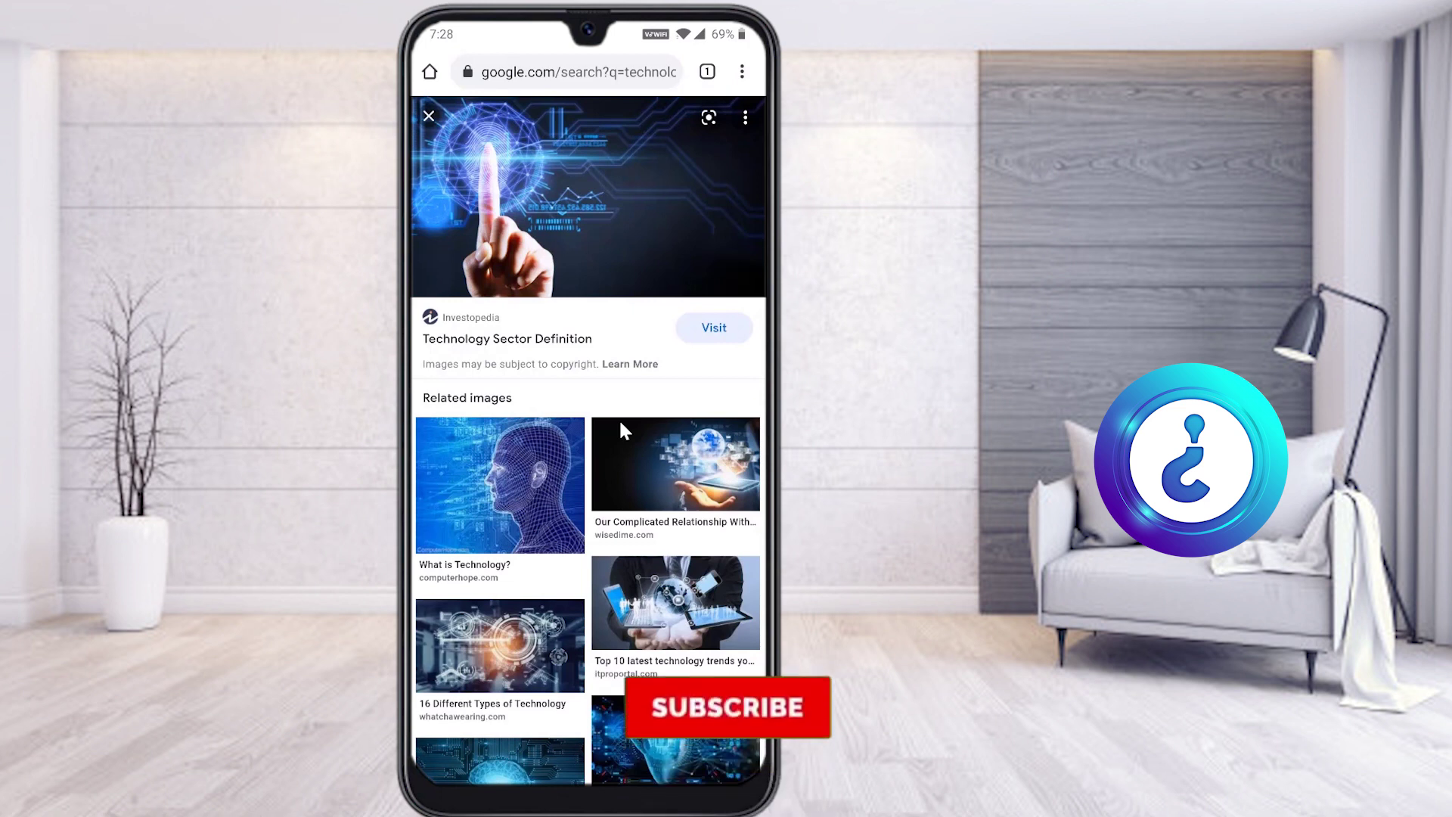
right_click(582, 190)
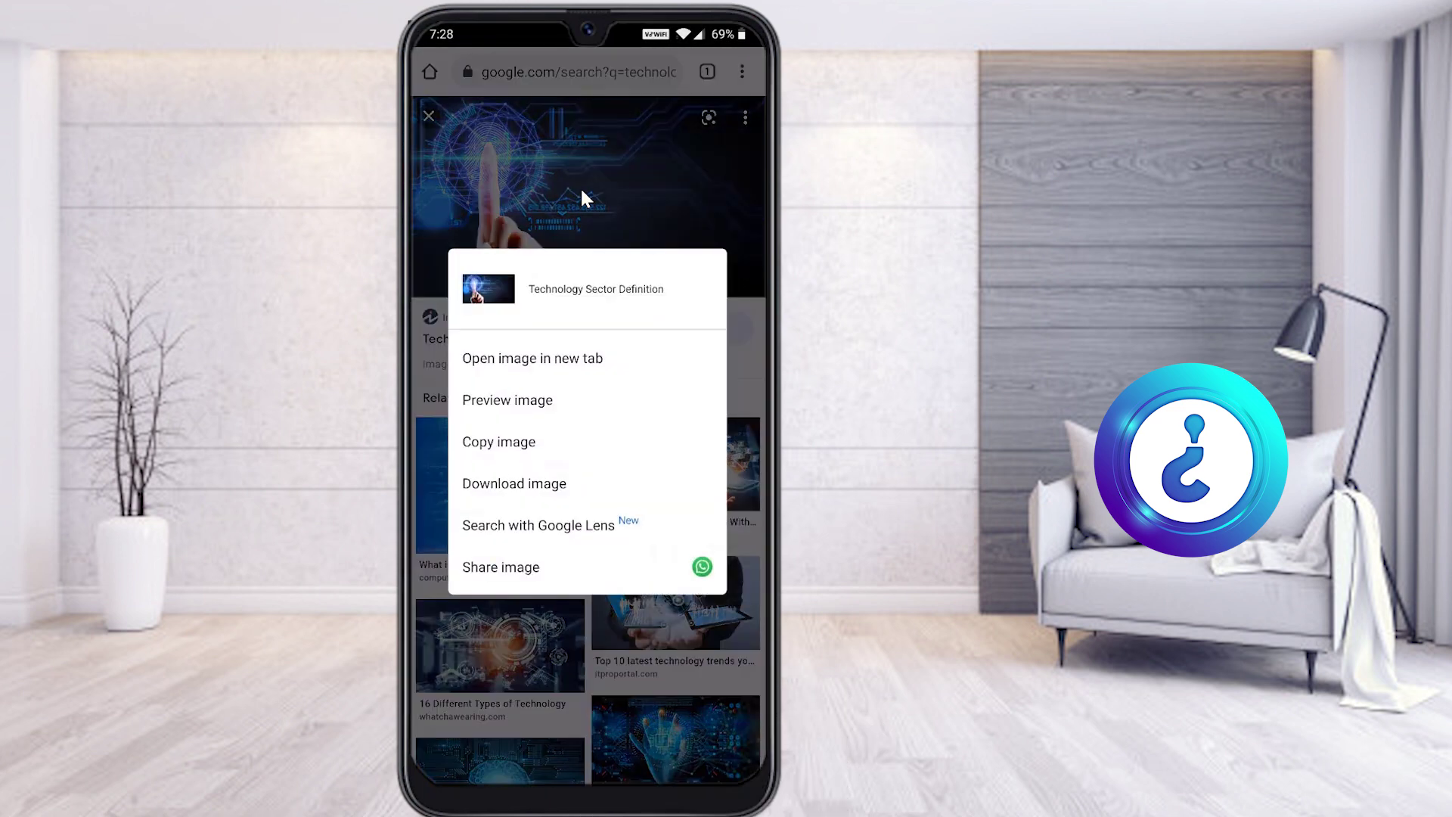
left_click(521, 445)
Step: Return to PowerPoint, paste the copied picture onto the Technology slide, and place it beside the bullets, clear of the title
key("alt+s")
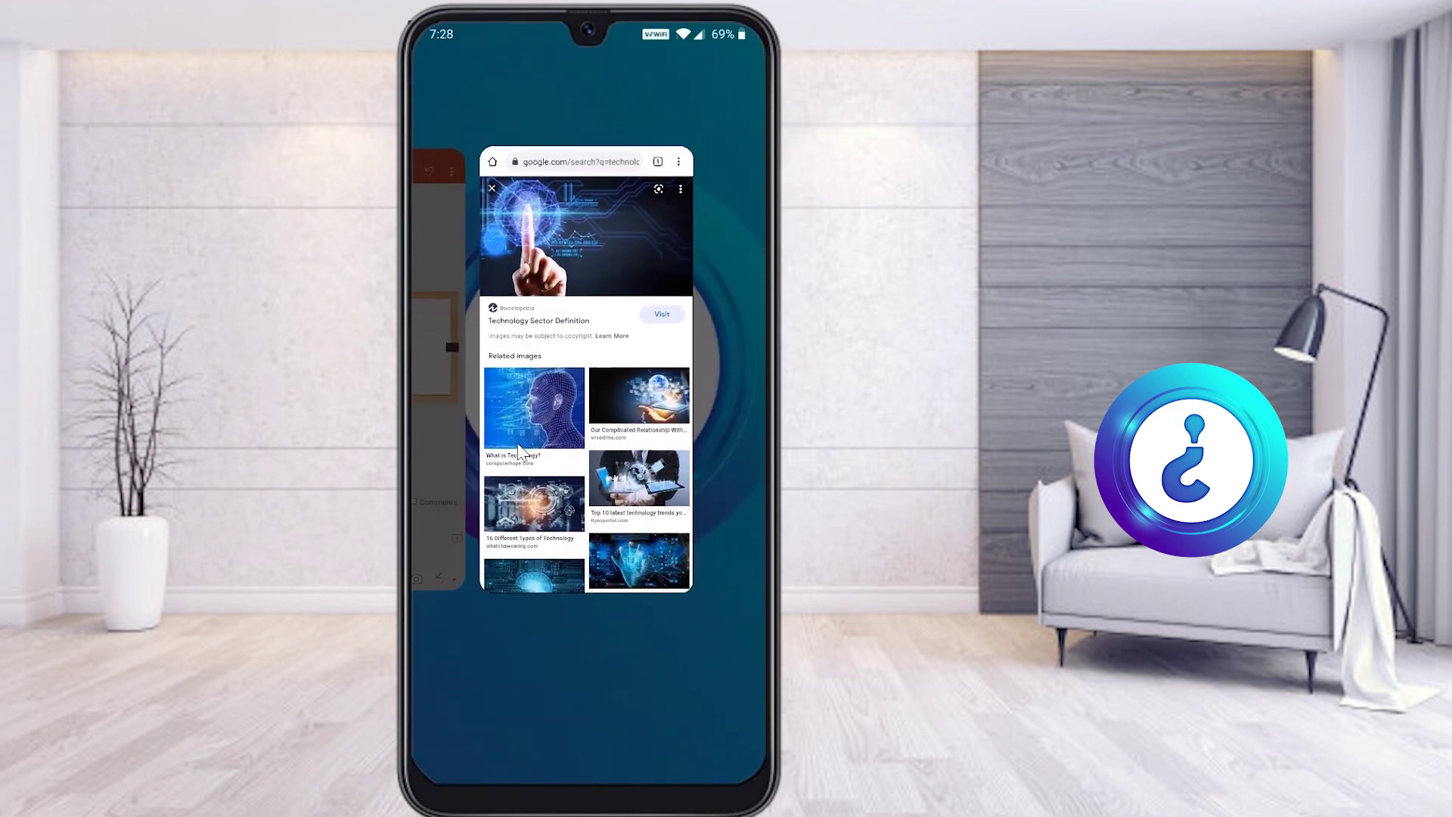
key("alt+s")
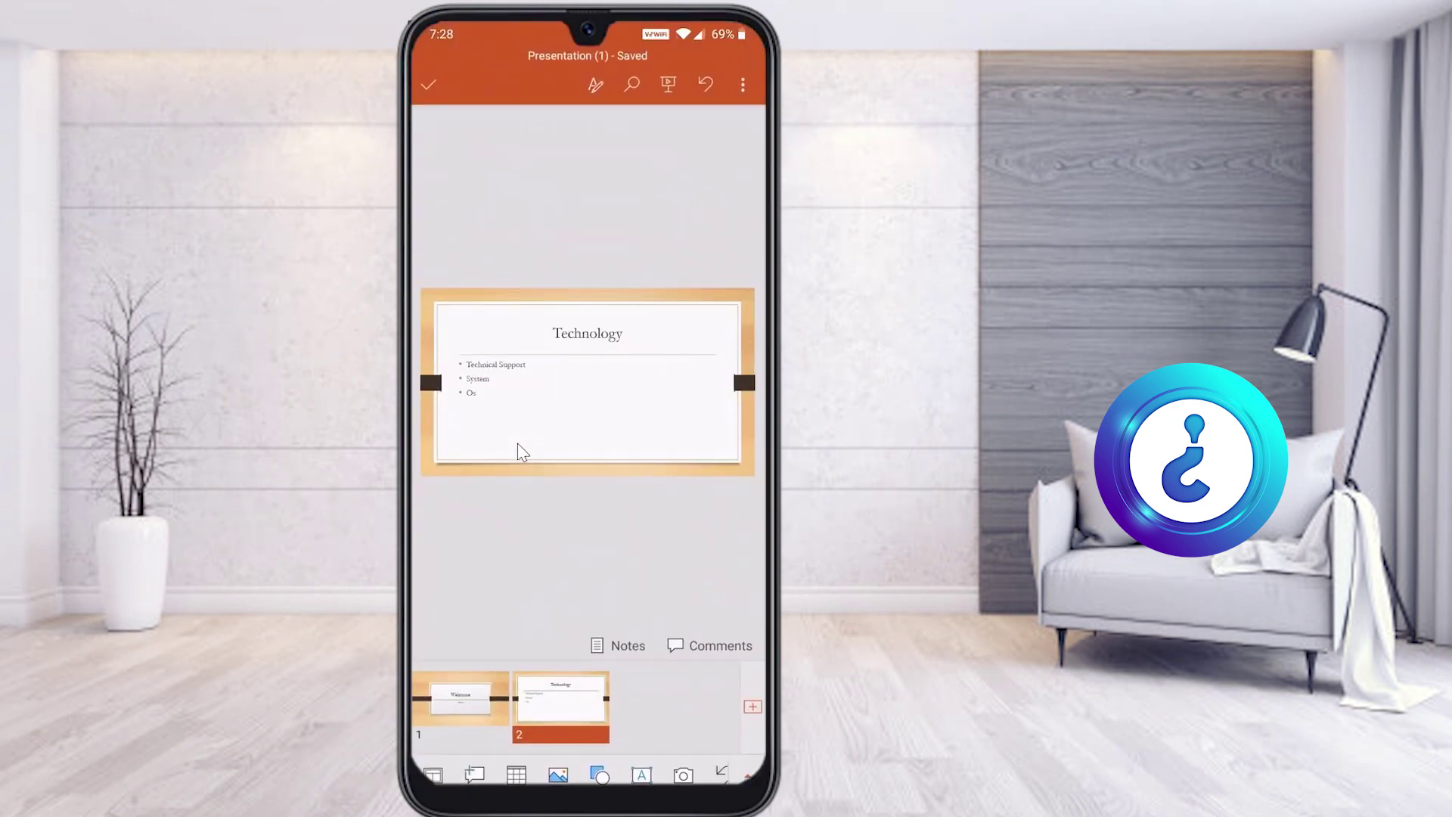
left_click(521, 452)
key("ctrl+v")
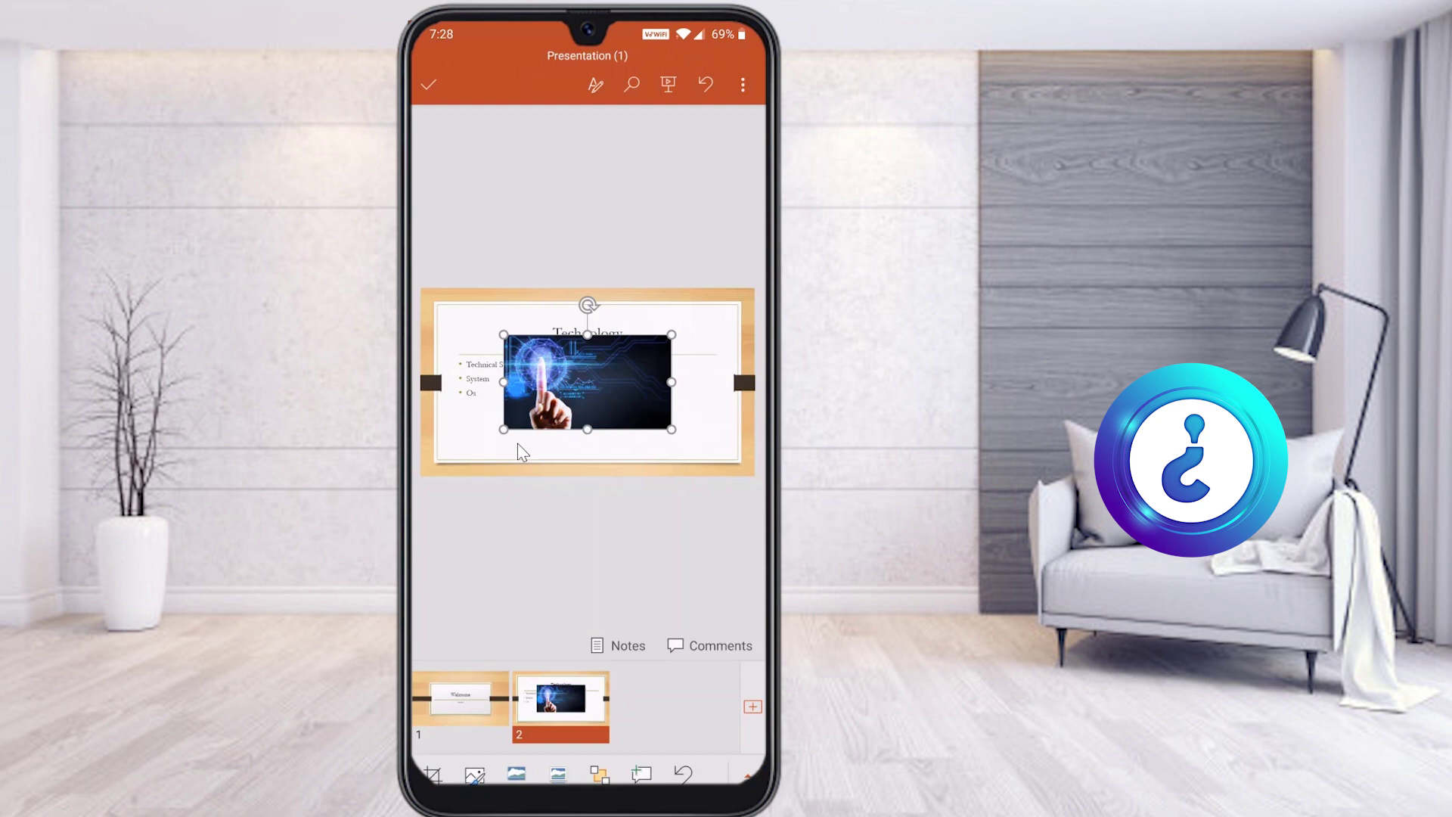
left_click(520, 452)
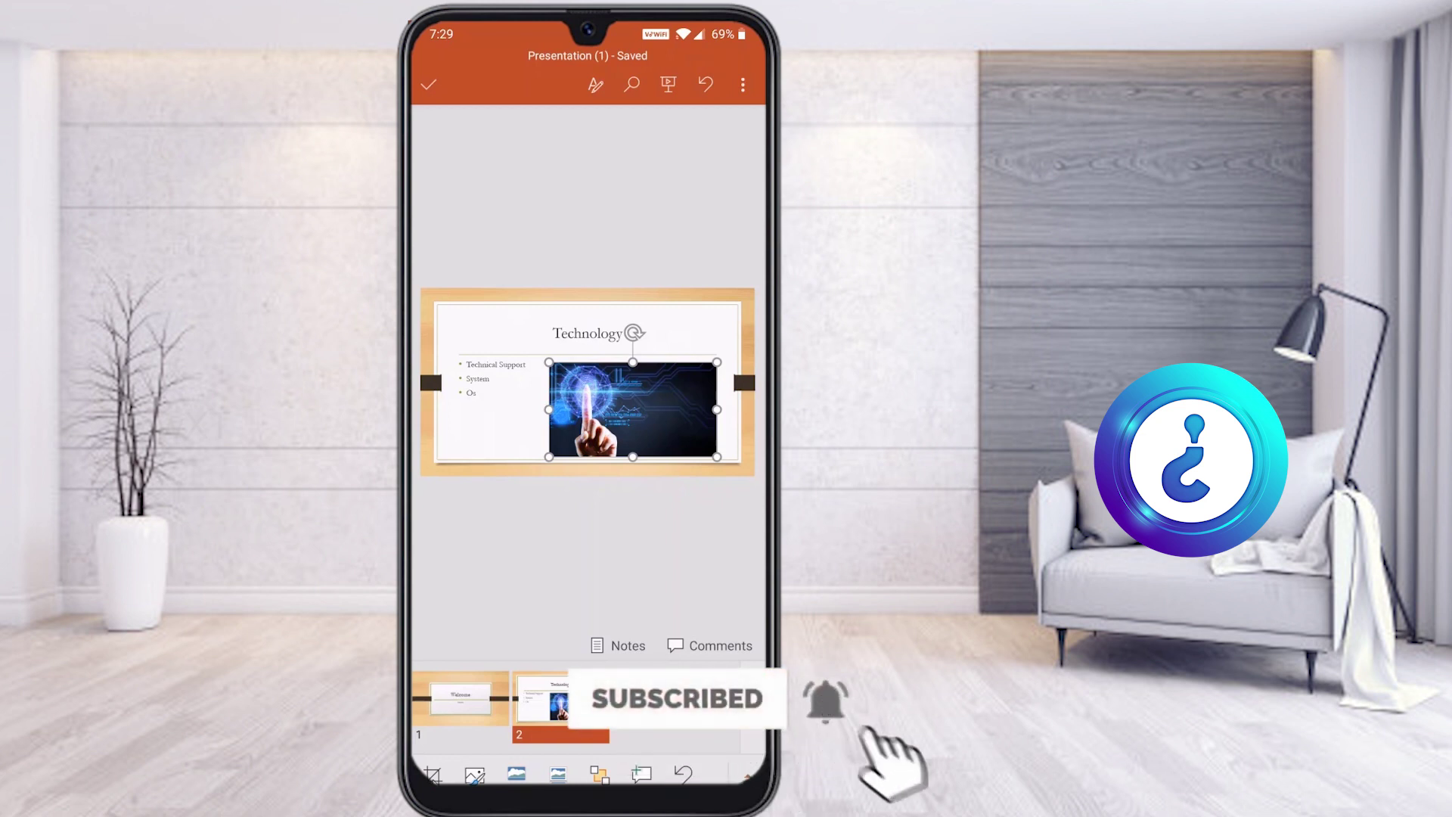
Step: Crop the Technology slide's picture from its right side to a nearly square shape and move it toward the slide's right edge
left_click(433, 773)
left_click_drag(717, 409, 688, 409)
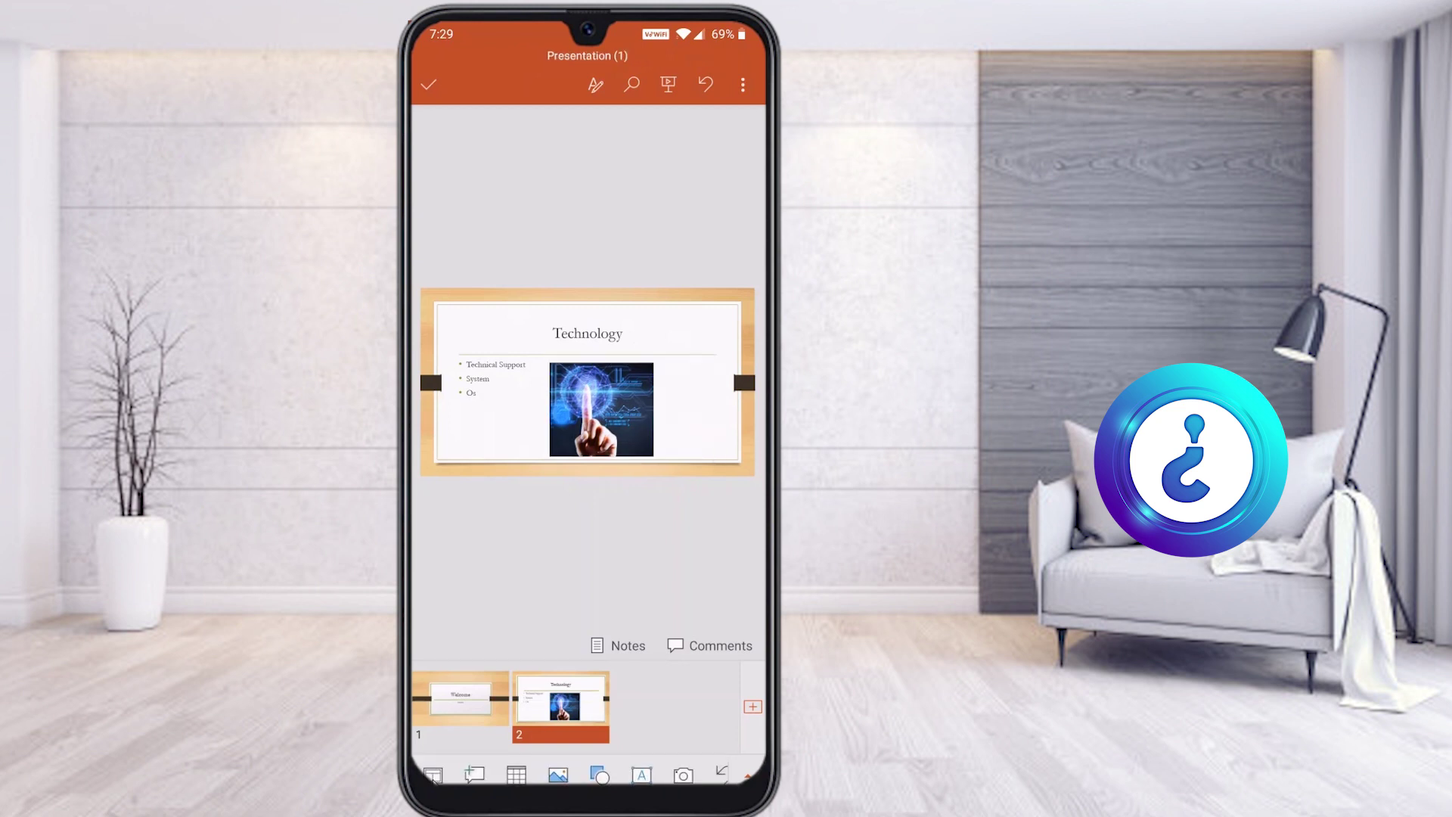
left_click(460, 698)
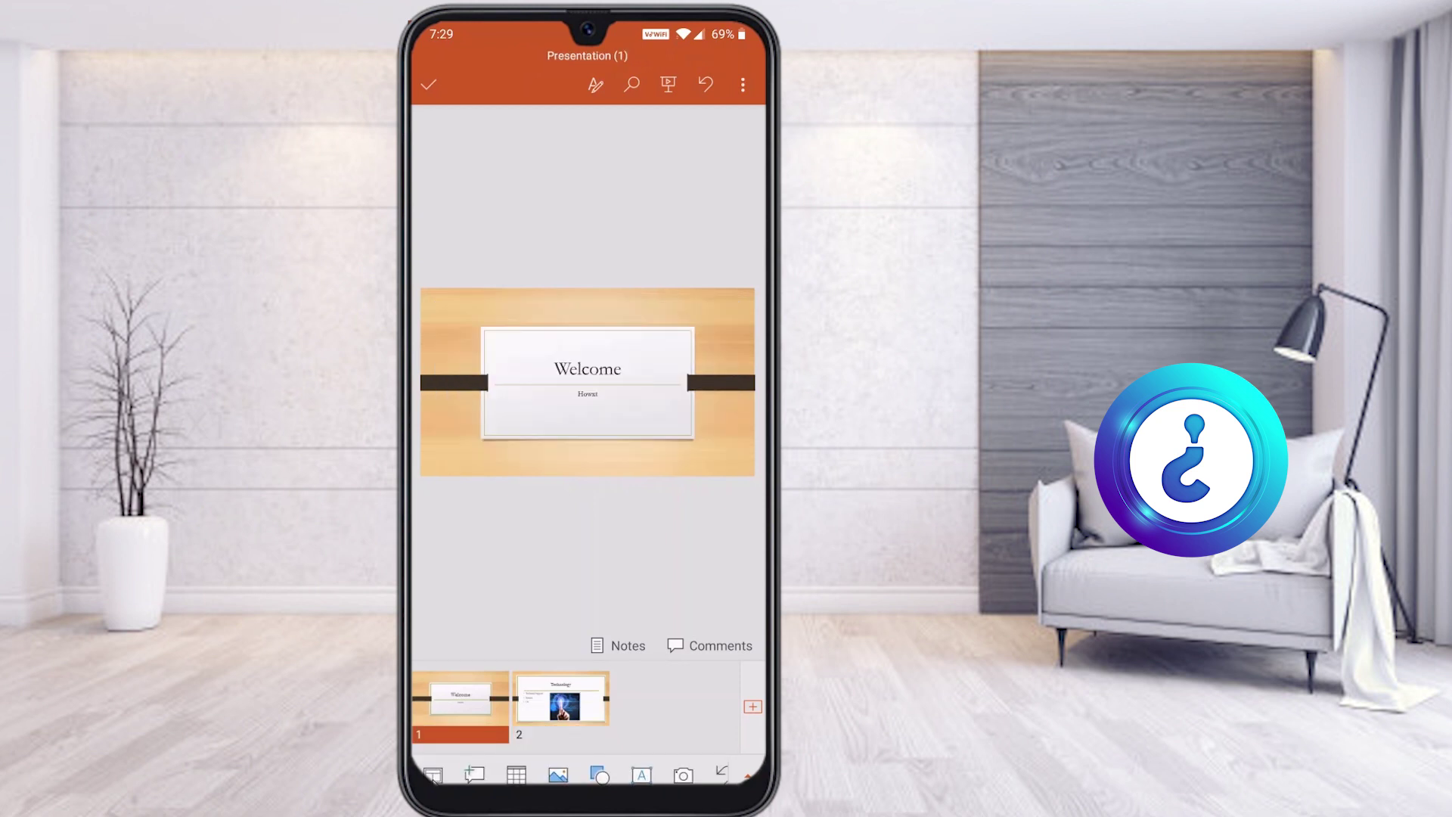
left_click(560, 698)
left_click(601, 409)
left_click_drag(601, 409, 662, 403)
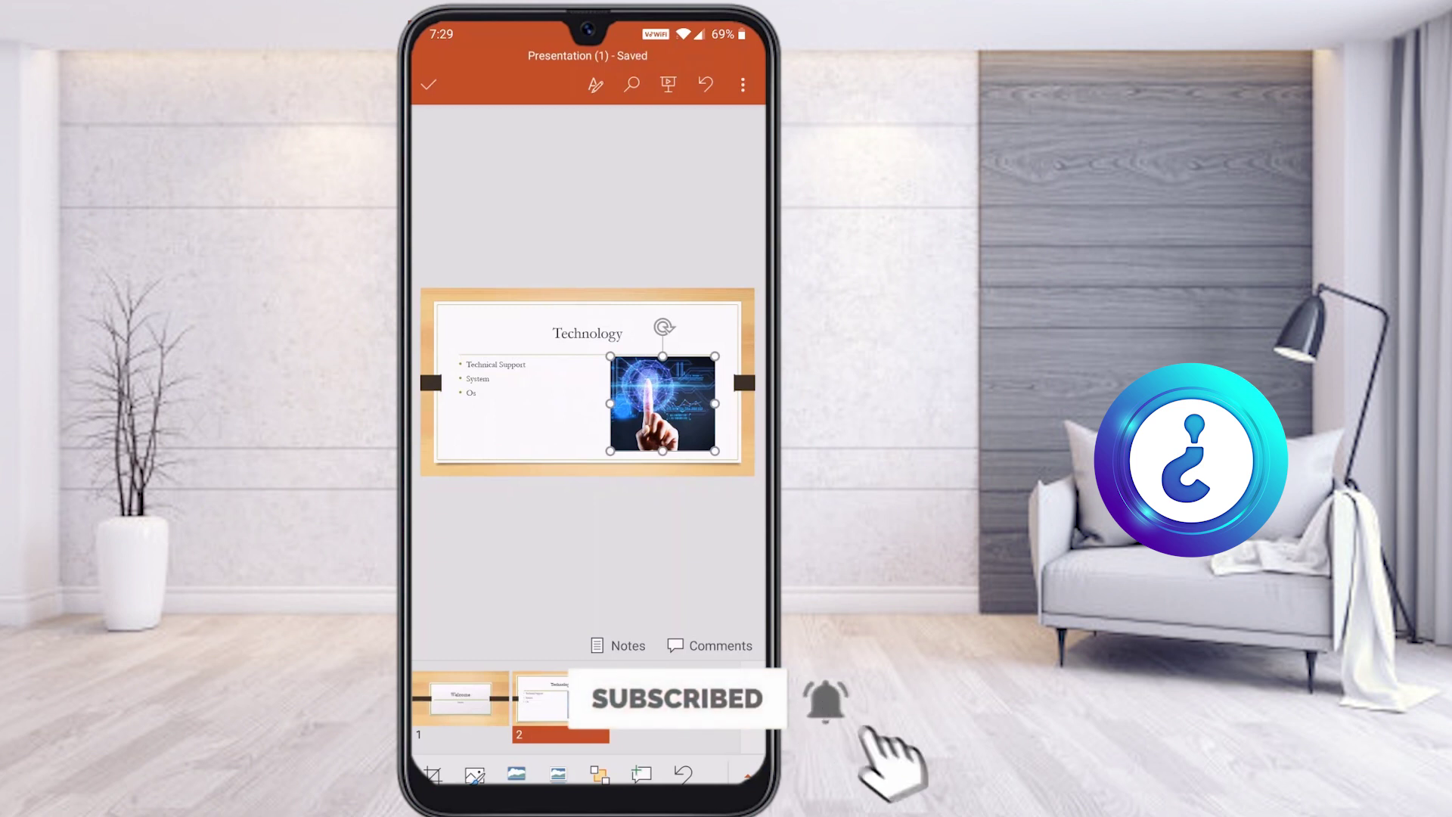
Step: Apply a reflection effect to the picture on the Technology slide and nudge it slightly right
left_click(558, 774)
left_click(476, 691)
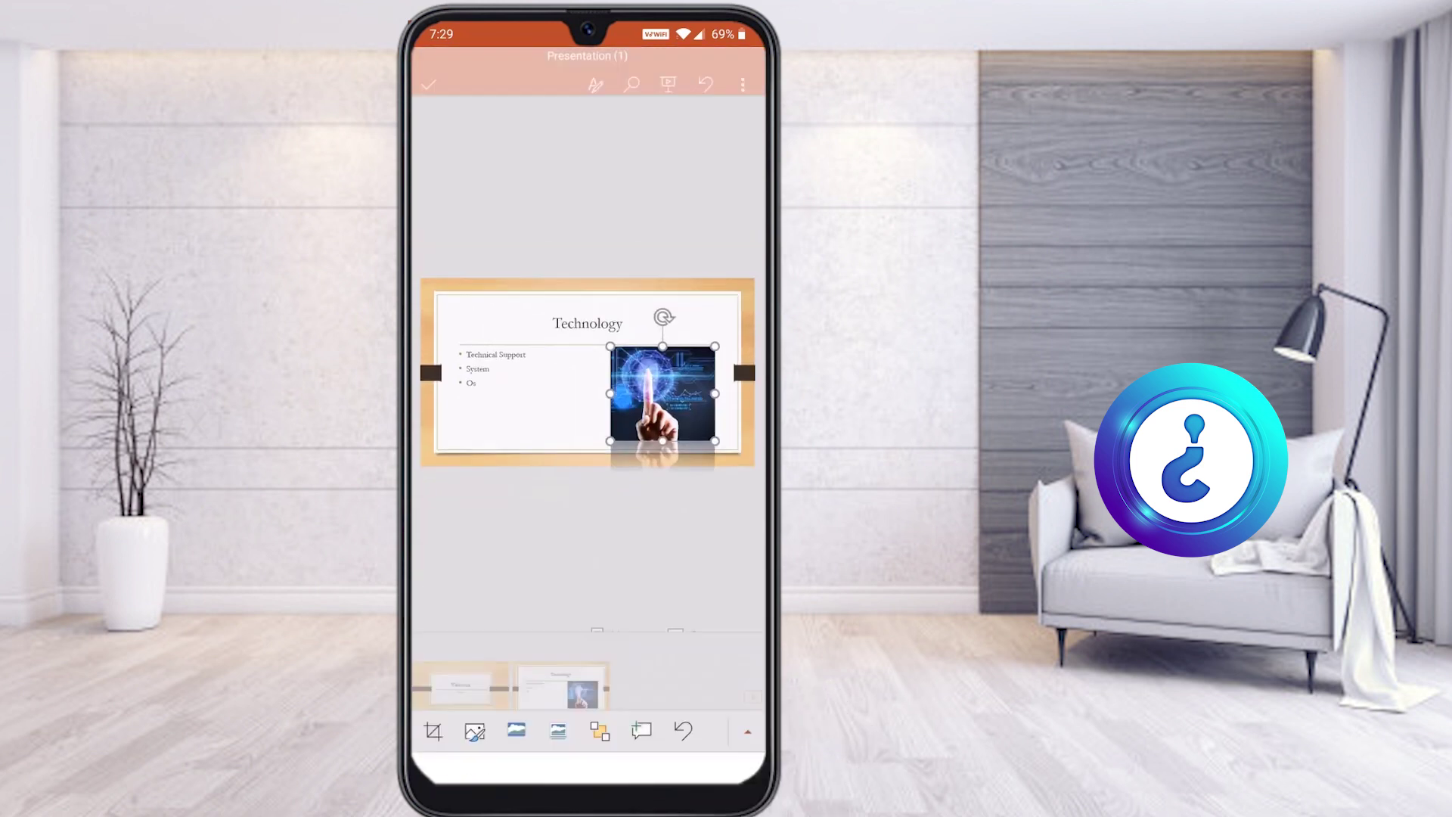
mouse_move(663, 403)
left_mouse_down()
mouse_move(667, 389)
mouse_move(667, 401)
left_mouse_up()
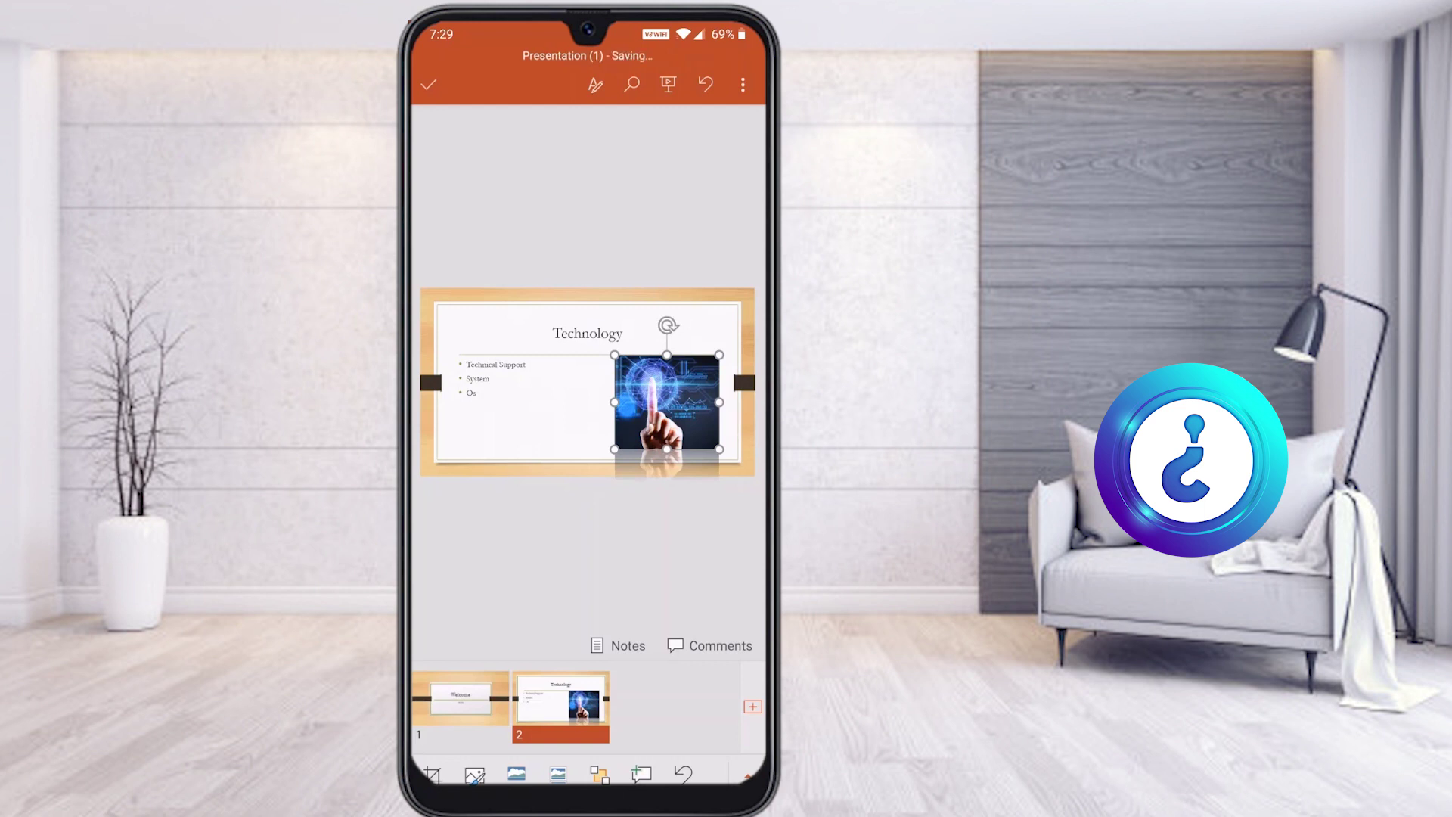
Step: Add a third slide and change its layout to the picture-with-caption one
left_click(752, 707)
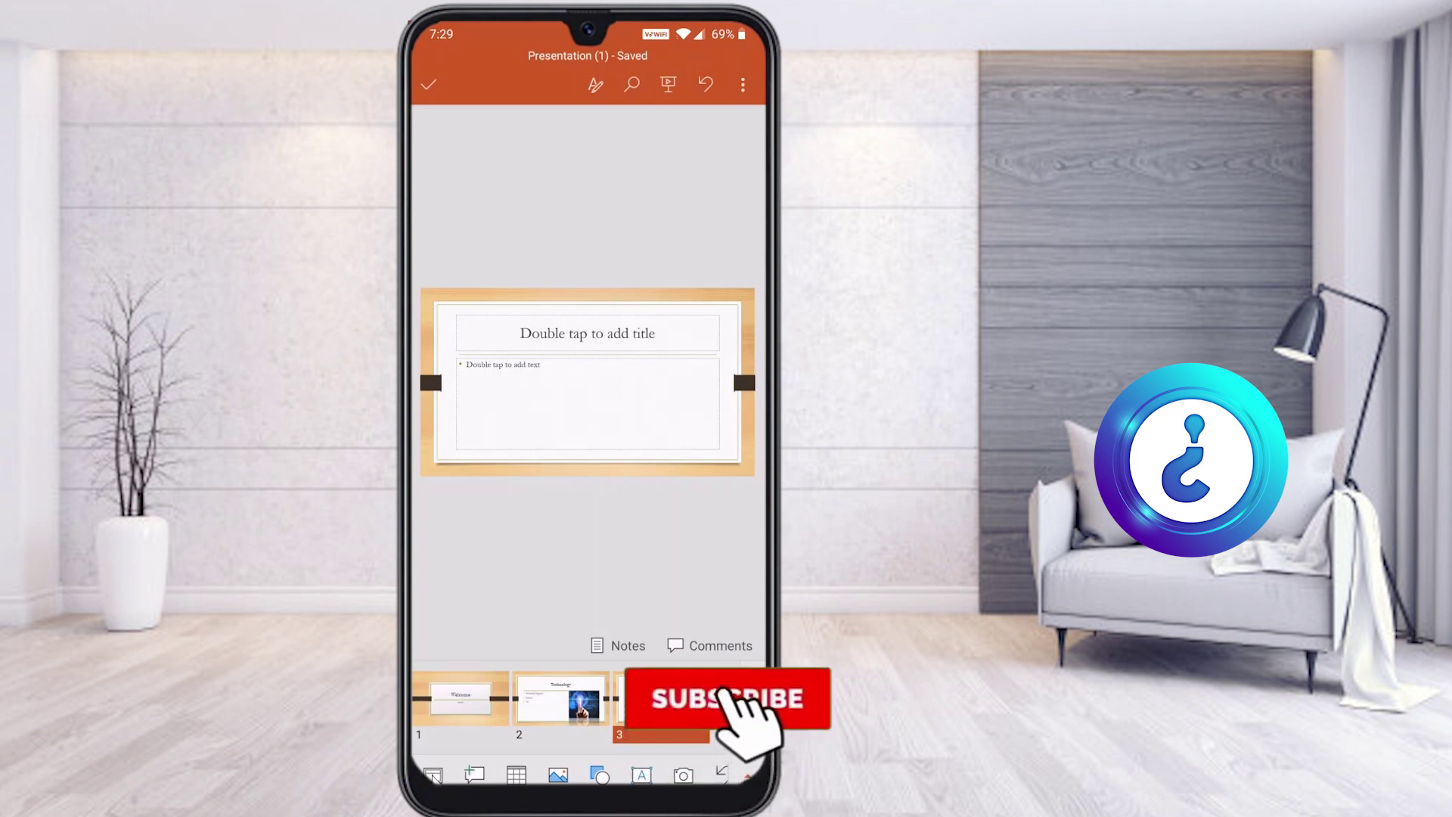
left_click(432, 774)
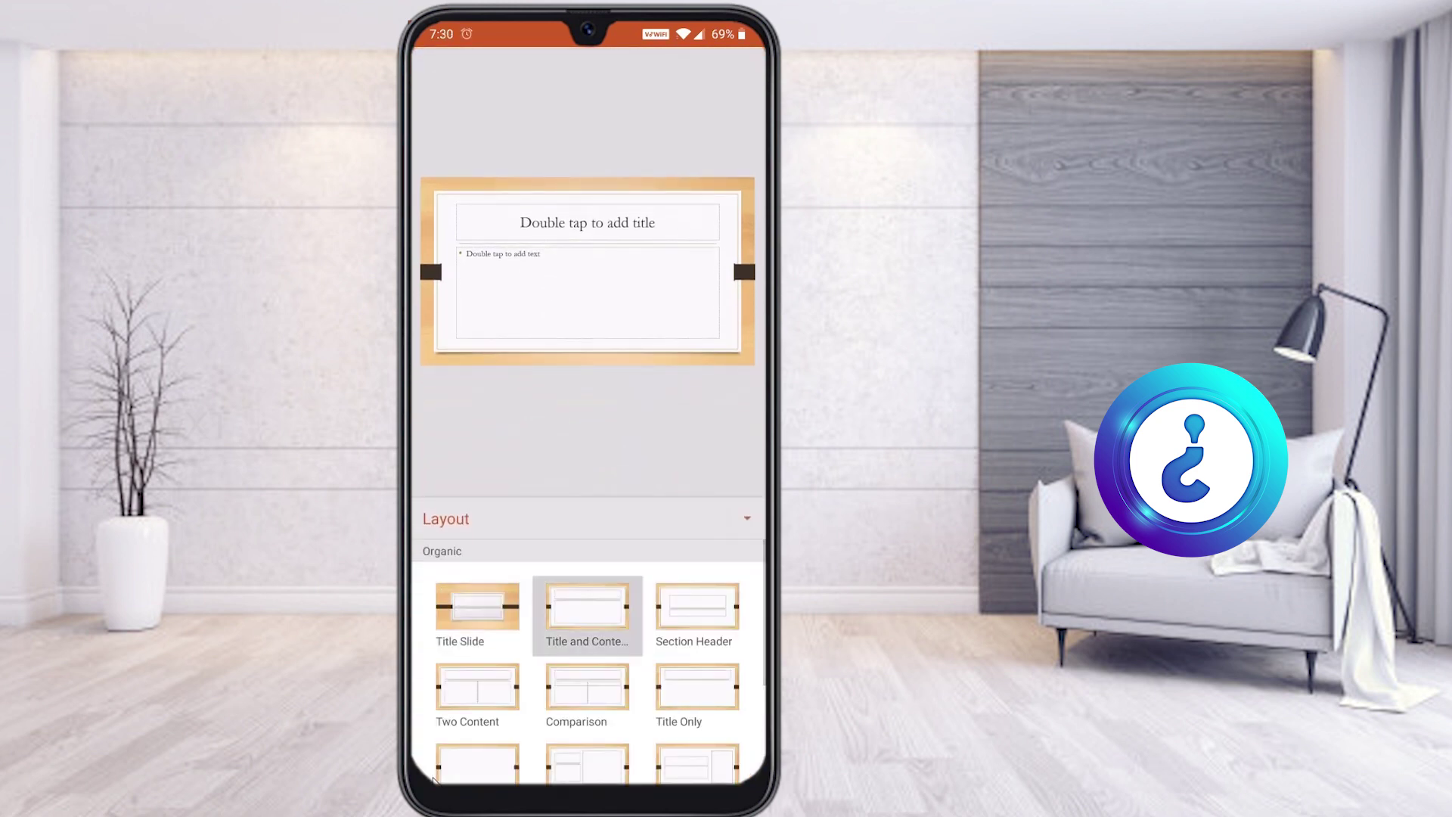
scroll(433, 780, "down", 3)
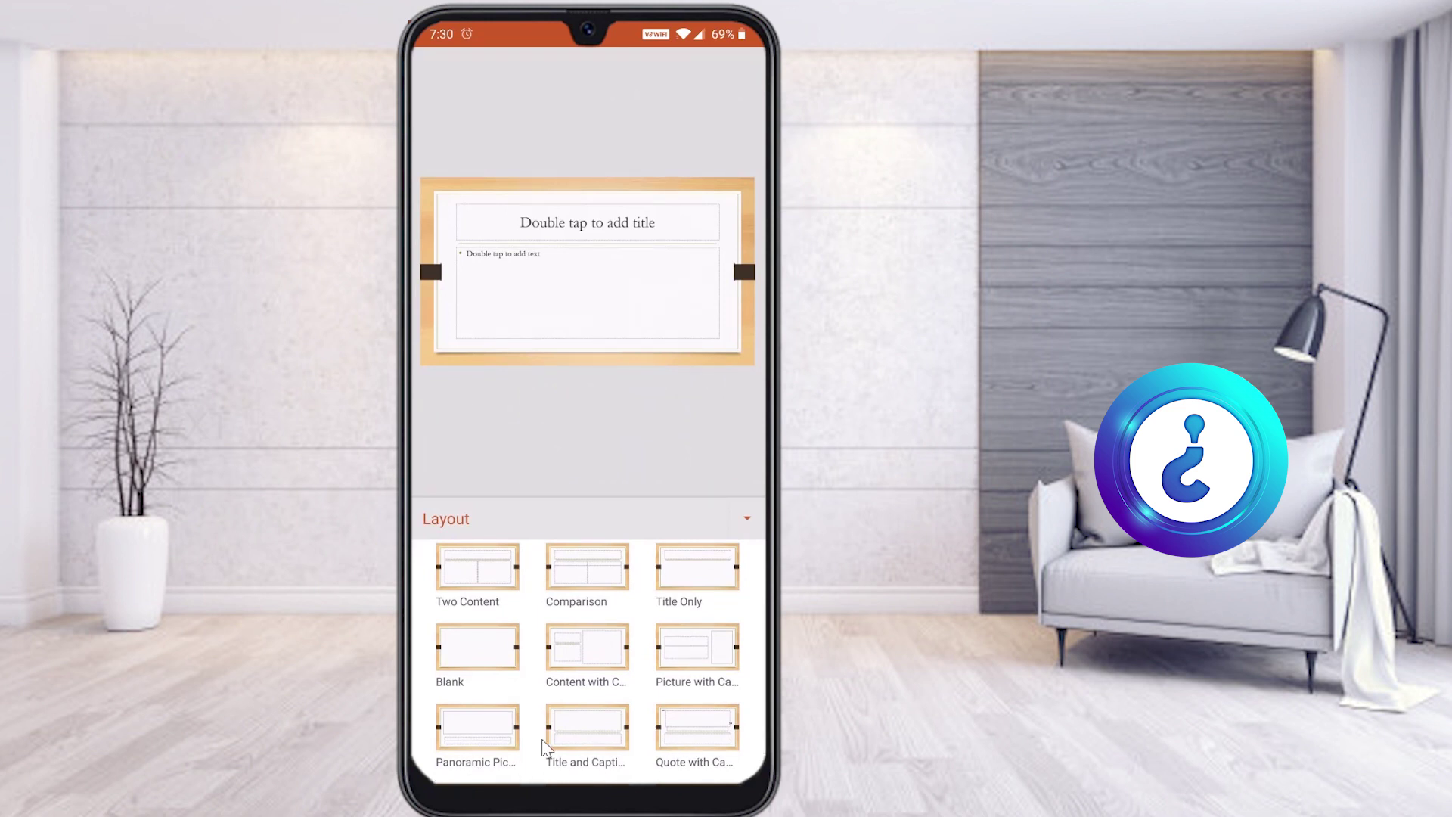
scroll(543, 747, "down", 3)
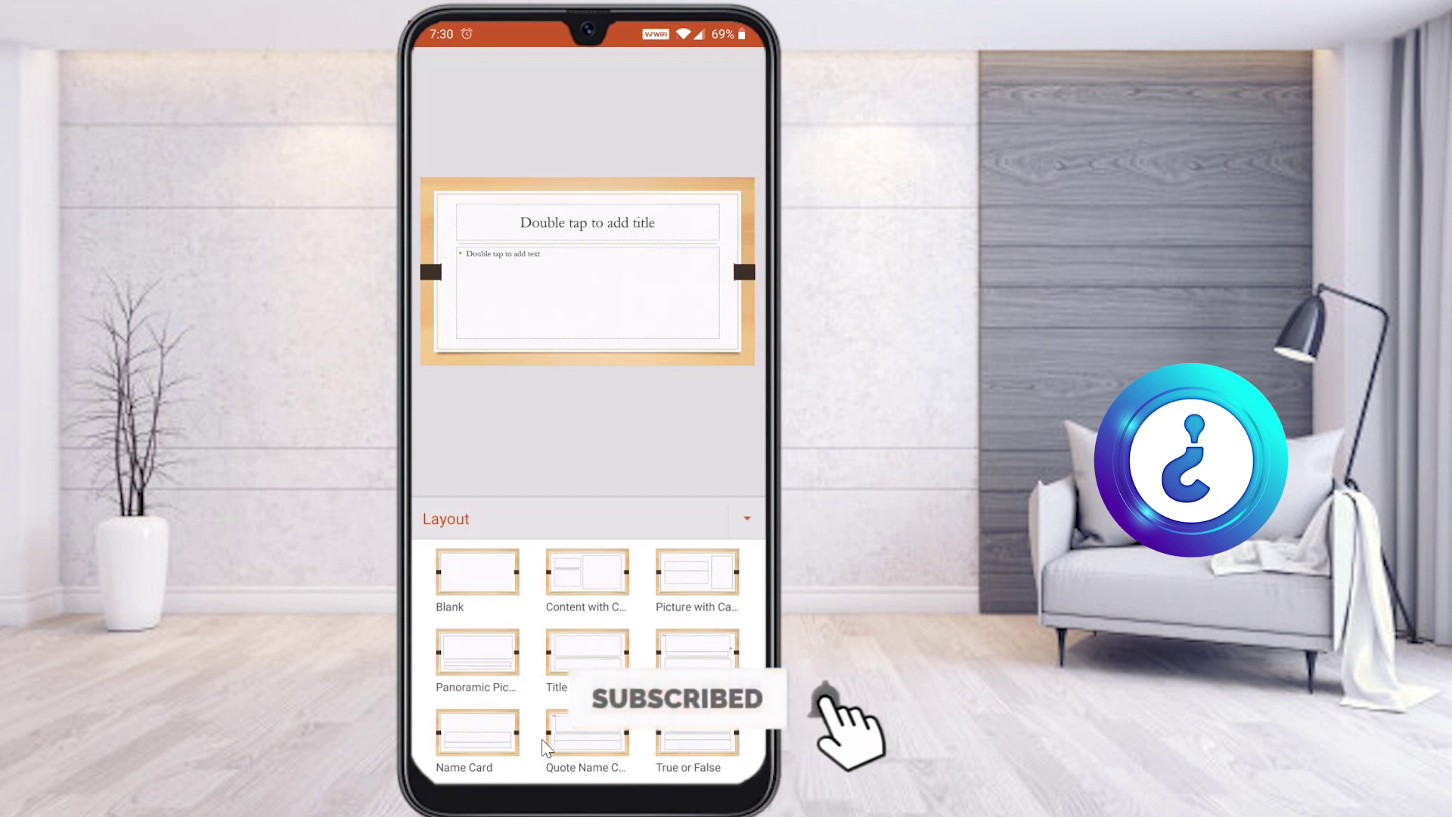
scroll(544, 747, "up", 2)
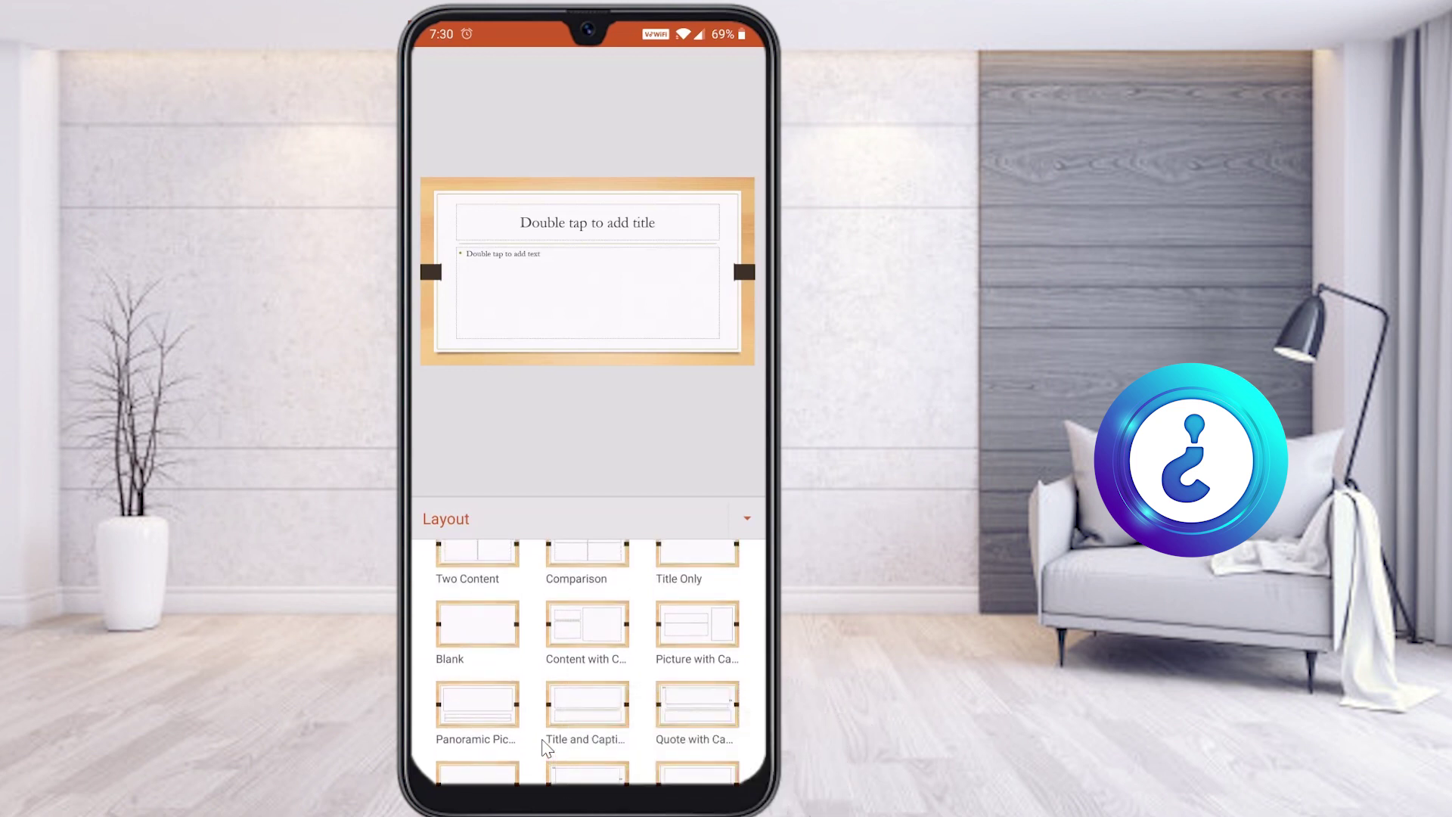
left_click(697, 624)
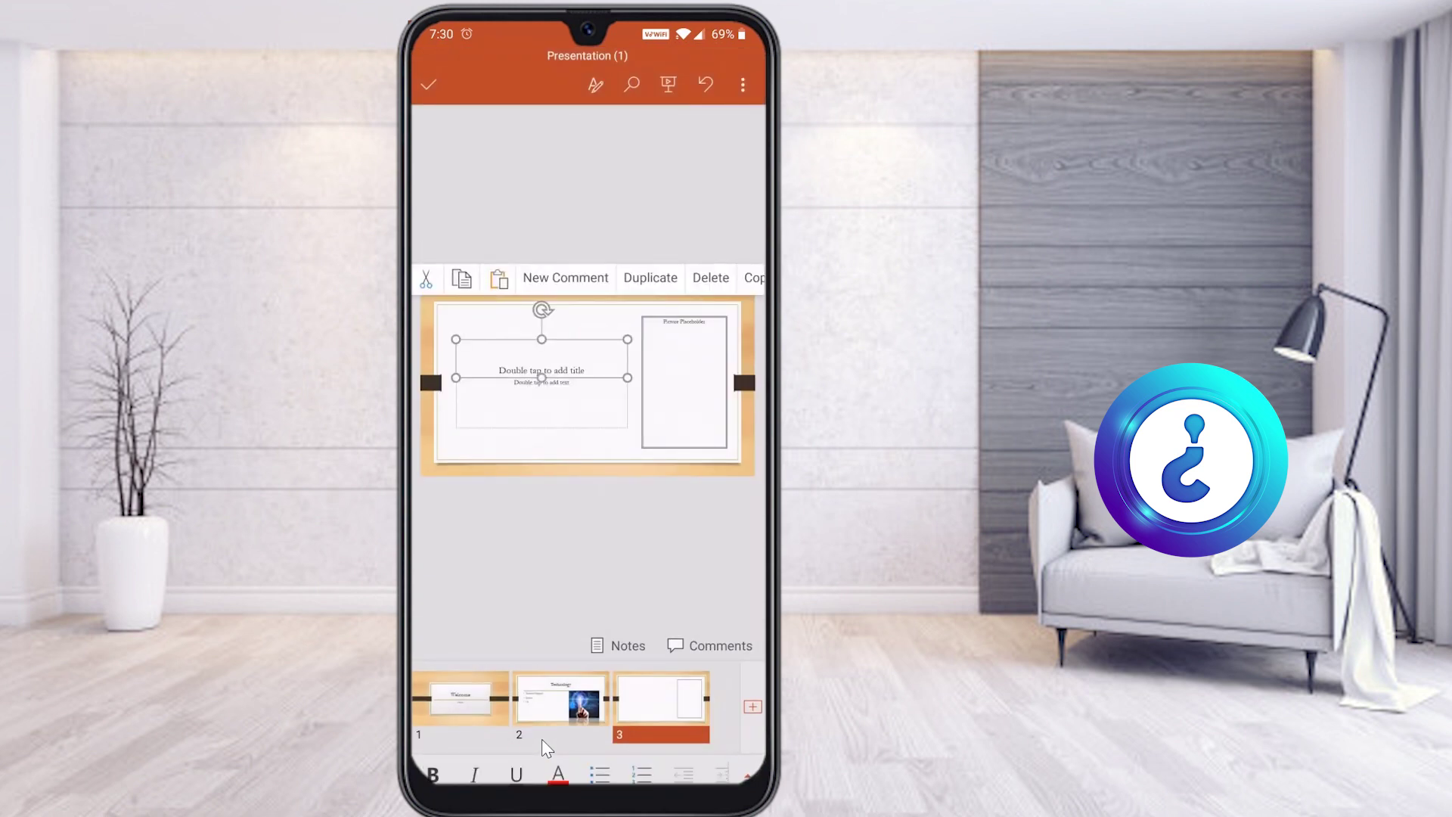
Step: Title the third slide "Technical Support" and paste a copied technology picture into its picture placeholder
type("T")
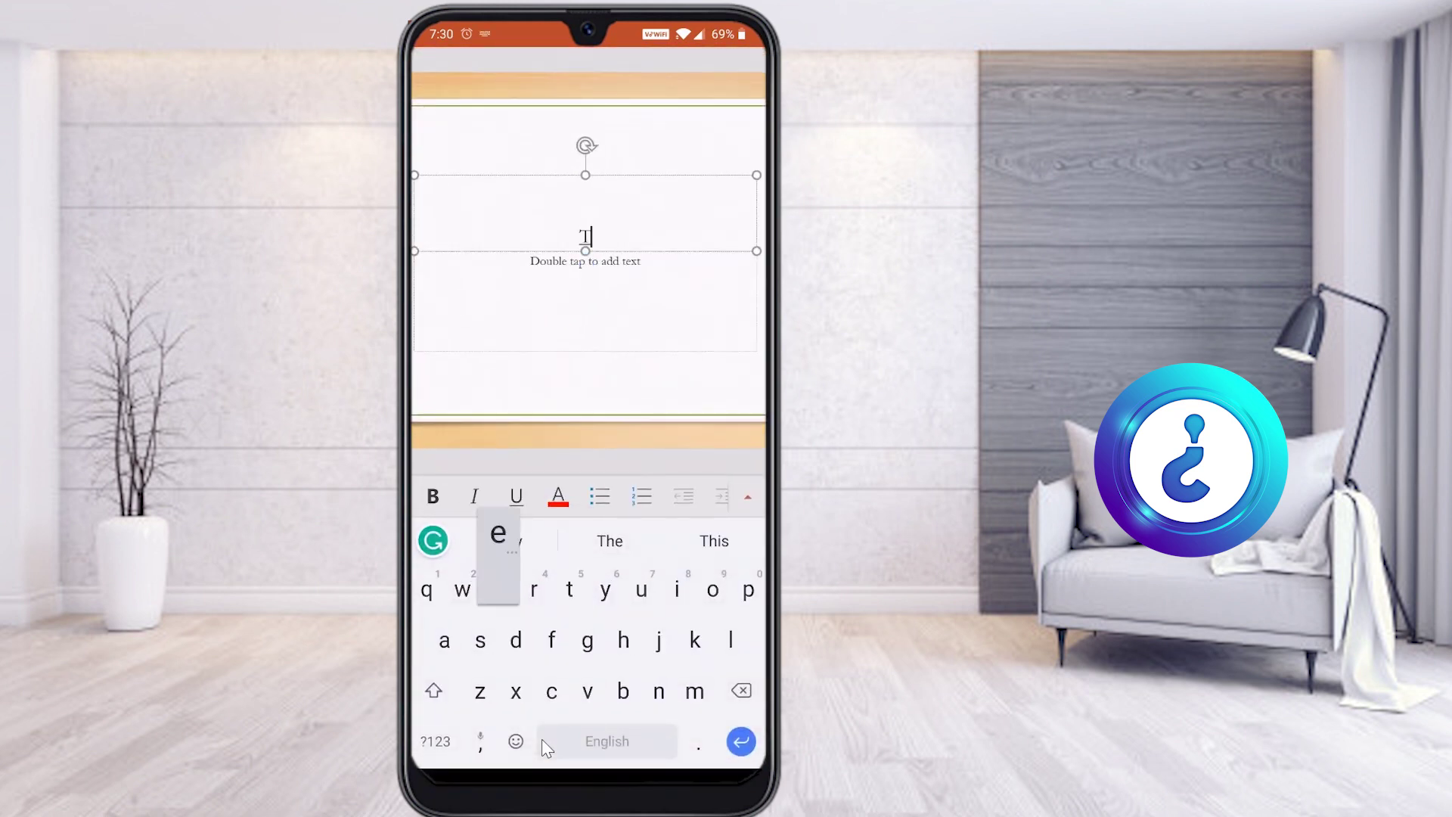
type("ech")
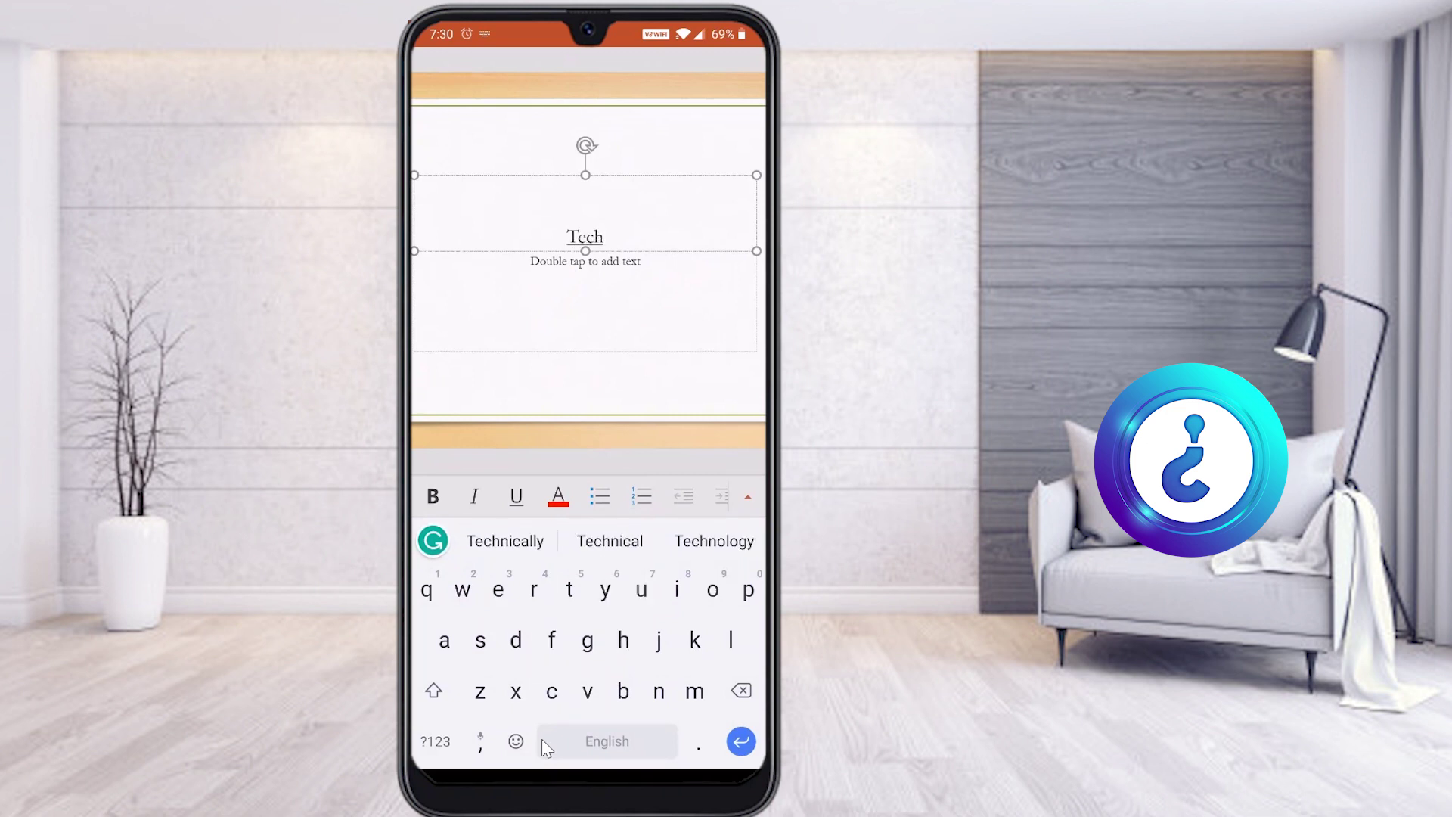
type("nical Support")
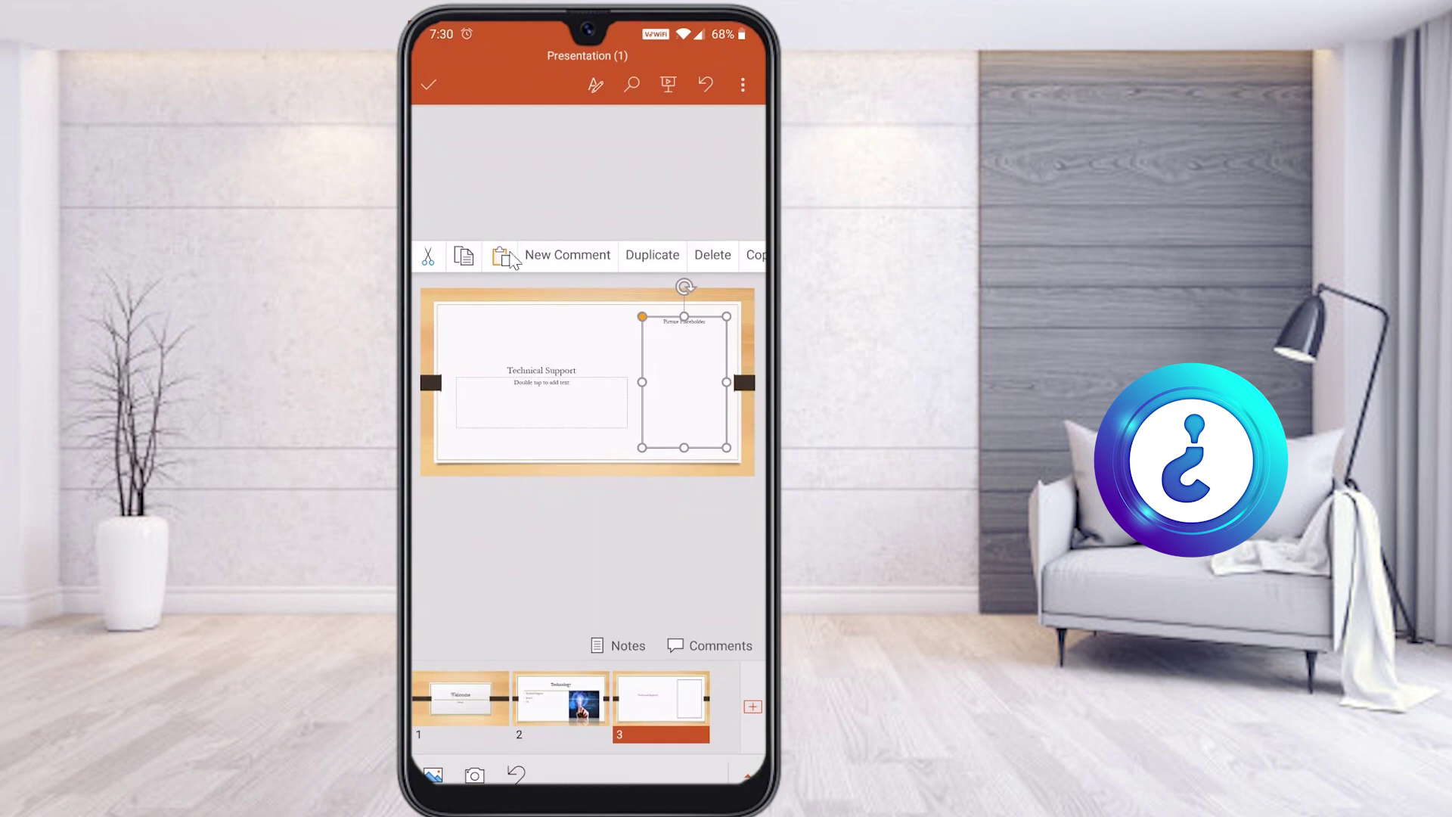
left_click(510, 255)
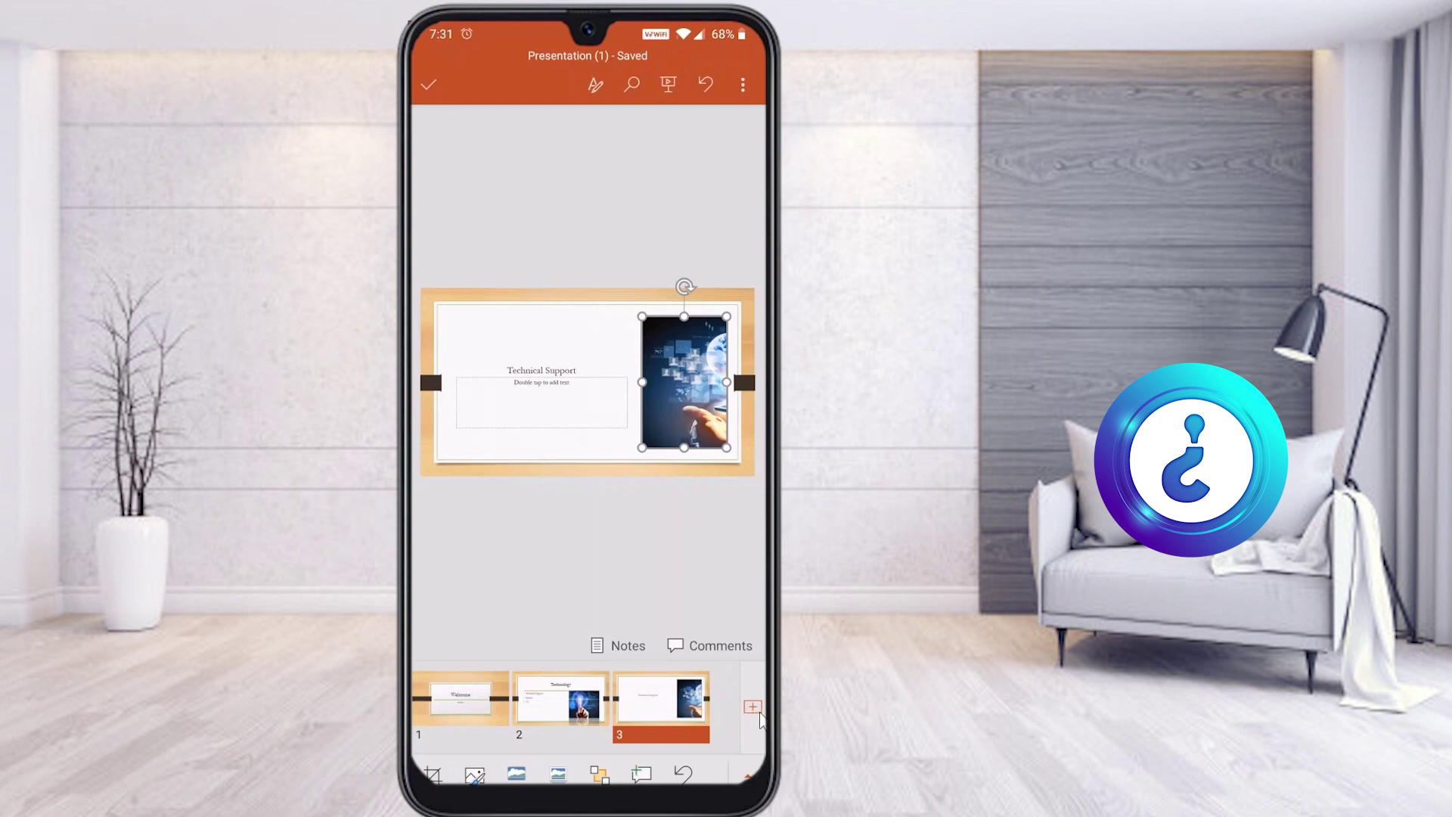
Step: Add a fourth slide and set its layout to Blank
left_click(760, 714)
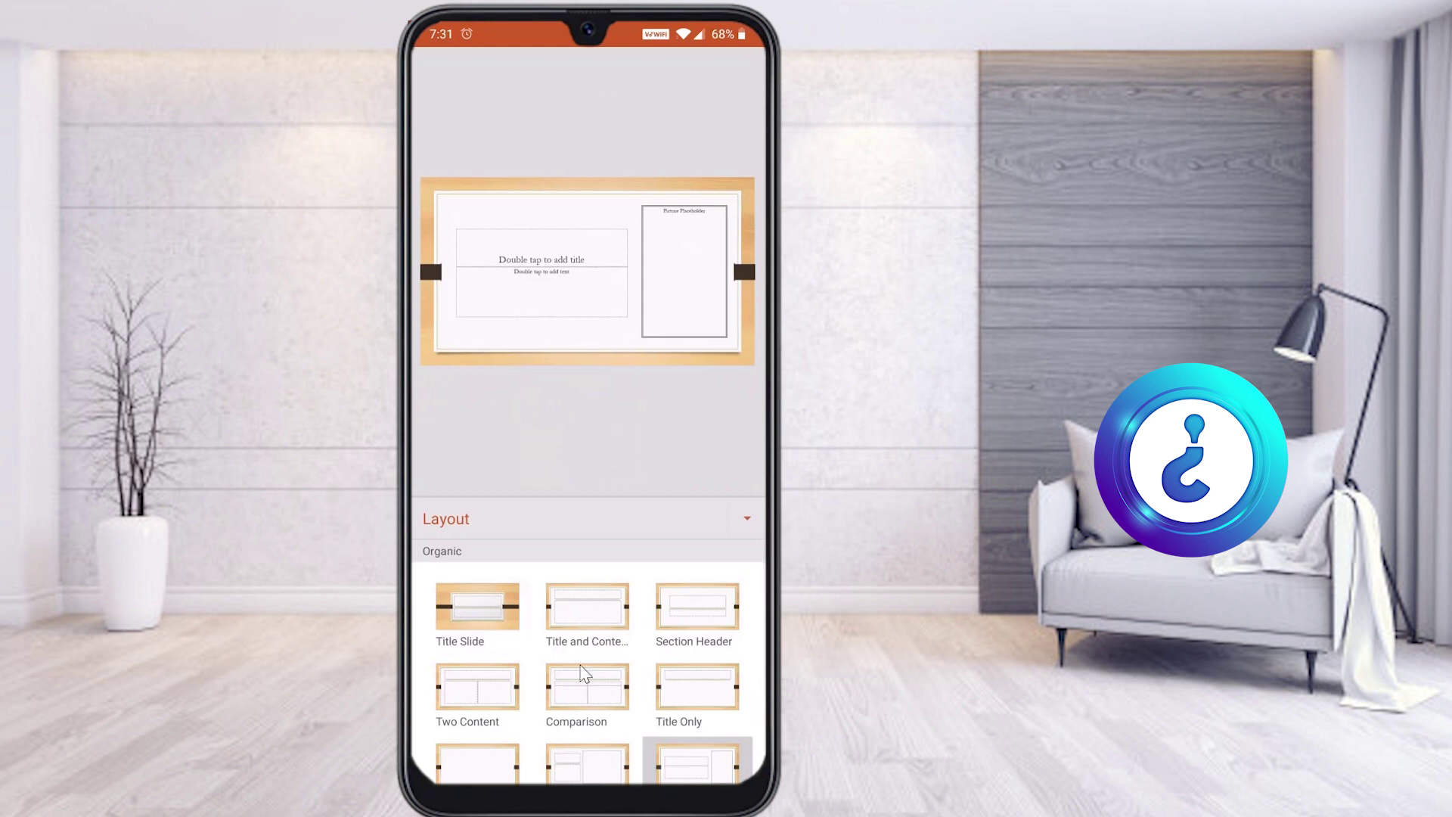
scroll(581, 666, "down", 1)
left_click(581, 666)
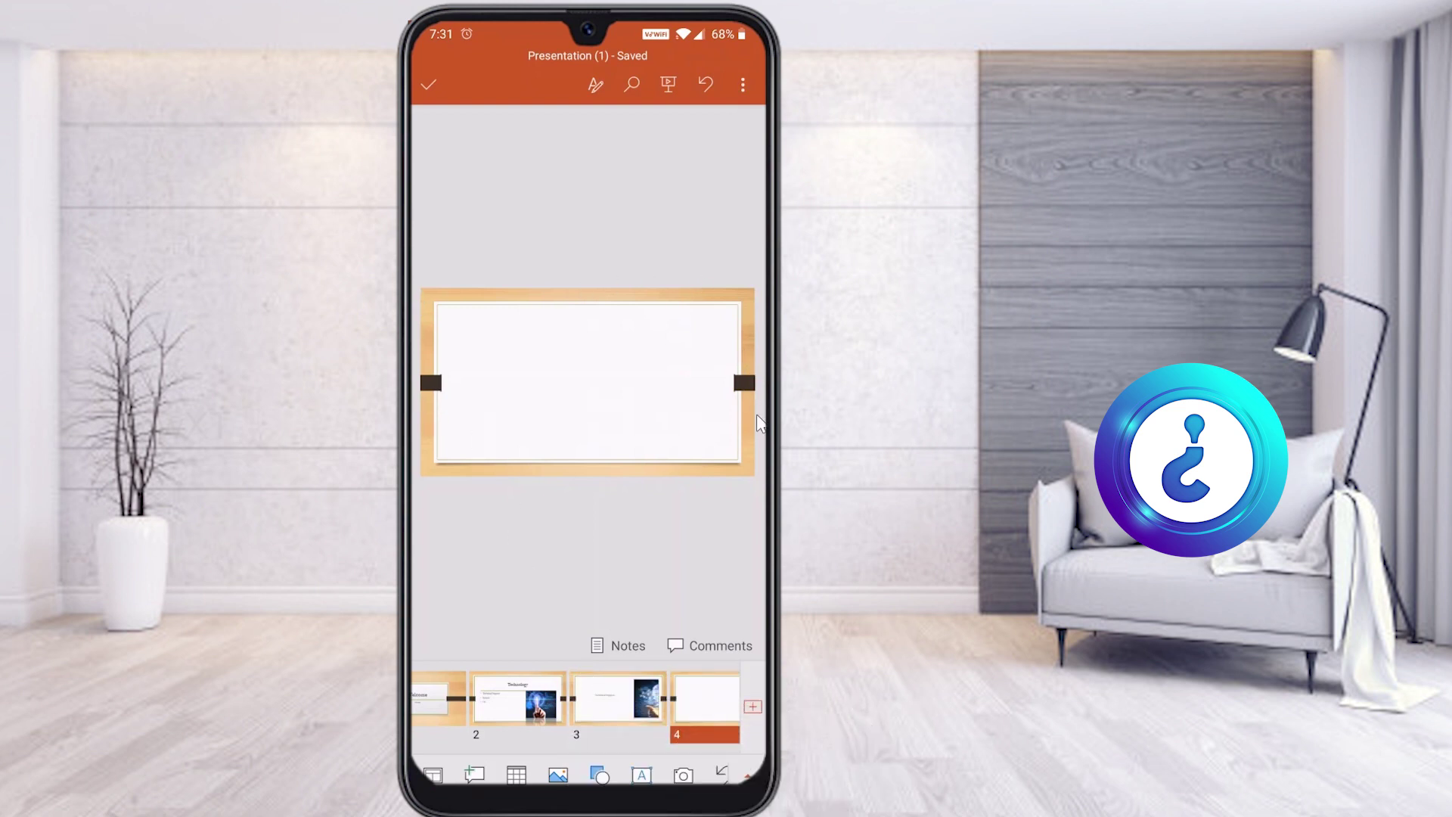
Step: Switch to the web browser and copy the "5 Top Technology Trends In 2019" picture of a globe above a tablet
key("alt+s")
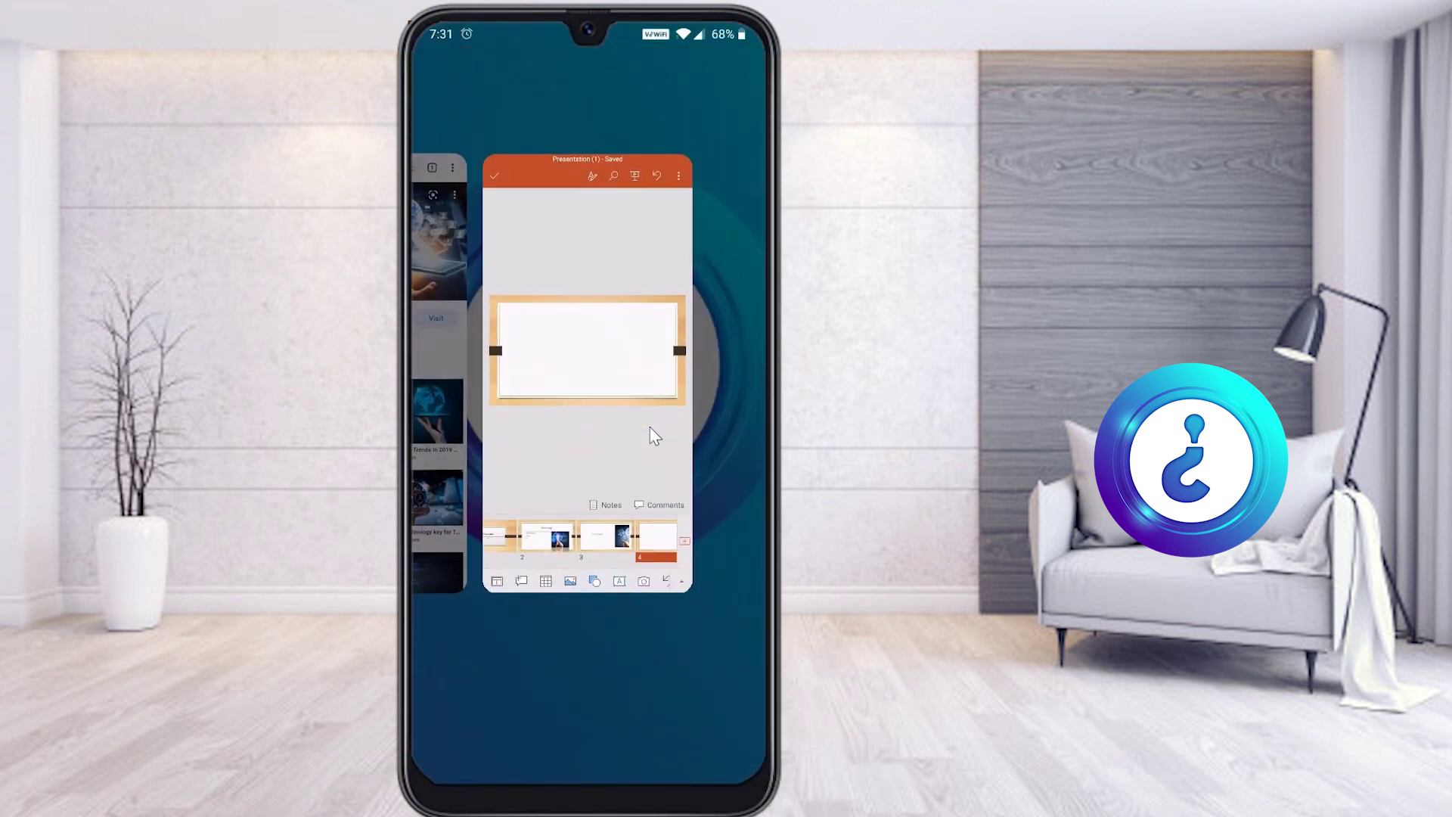
left_click(650, 427)
right_click(649, 427)
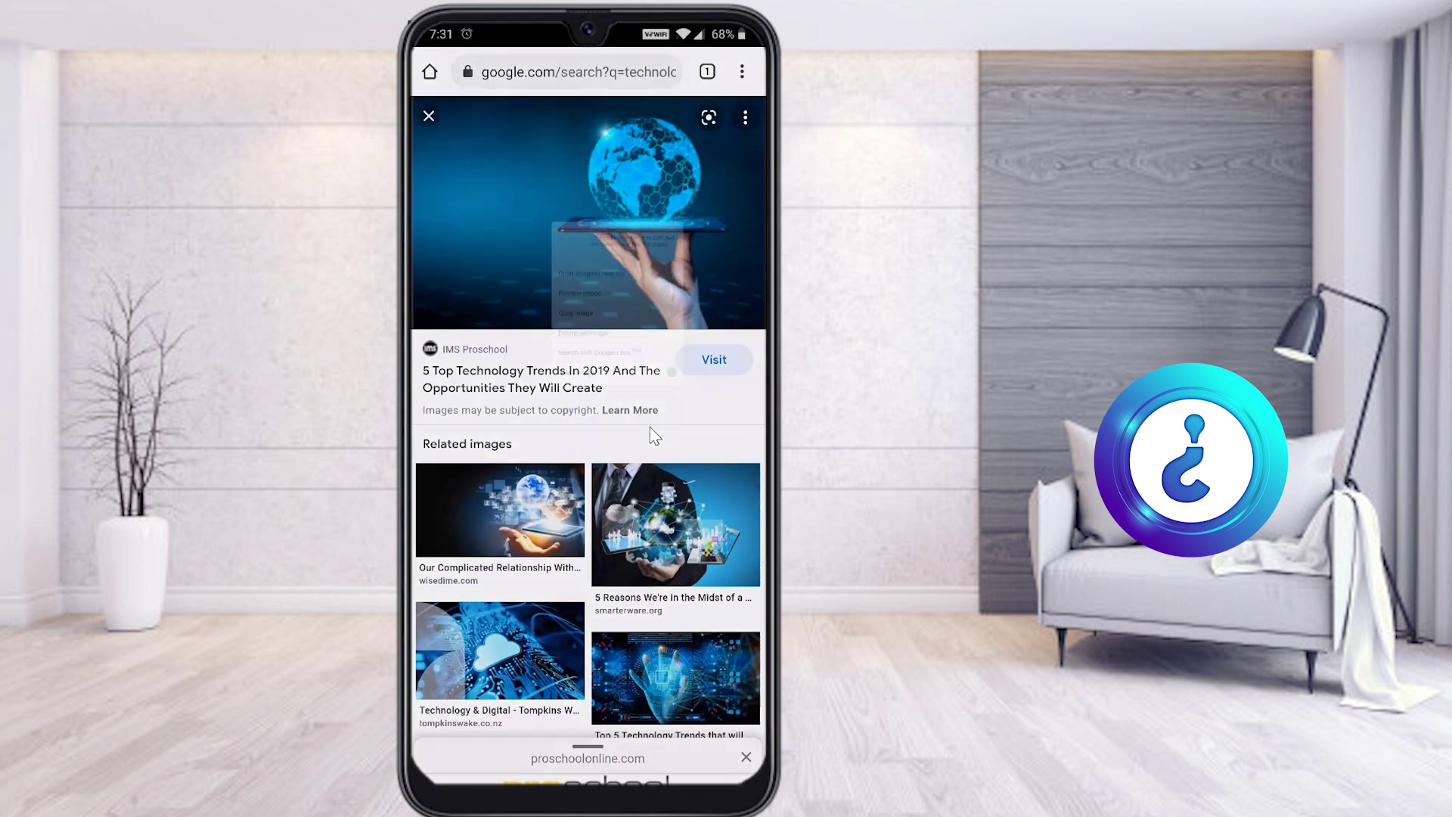
left_click(650, 429)
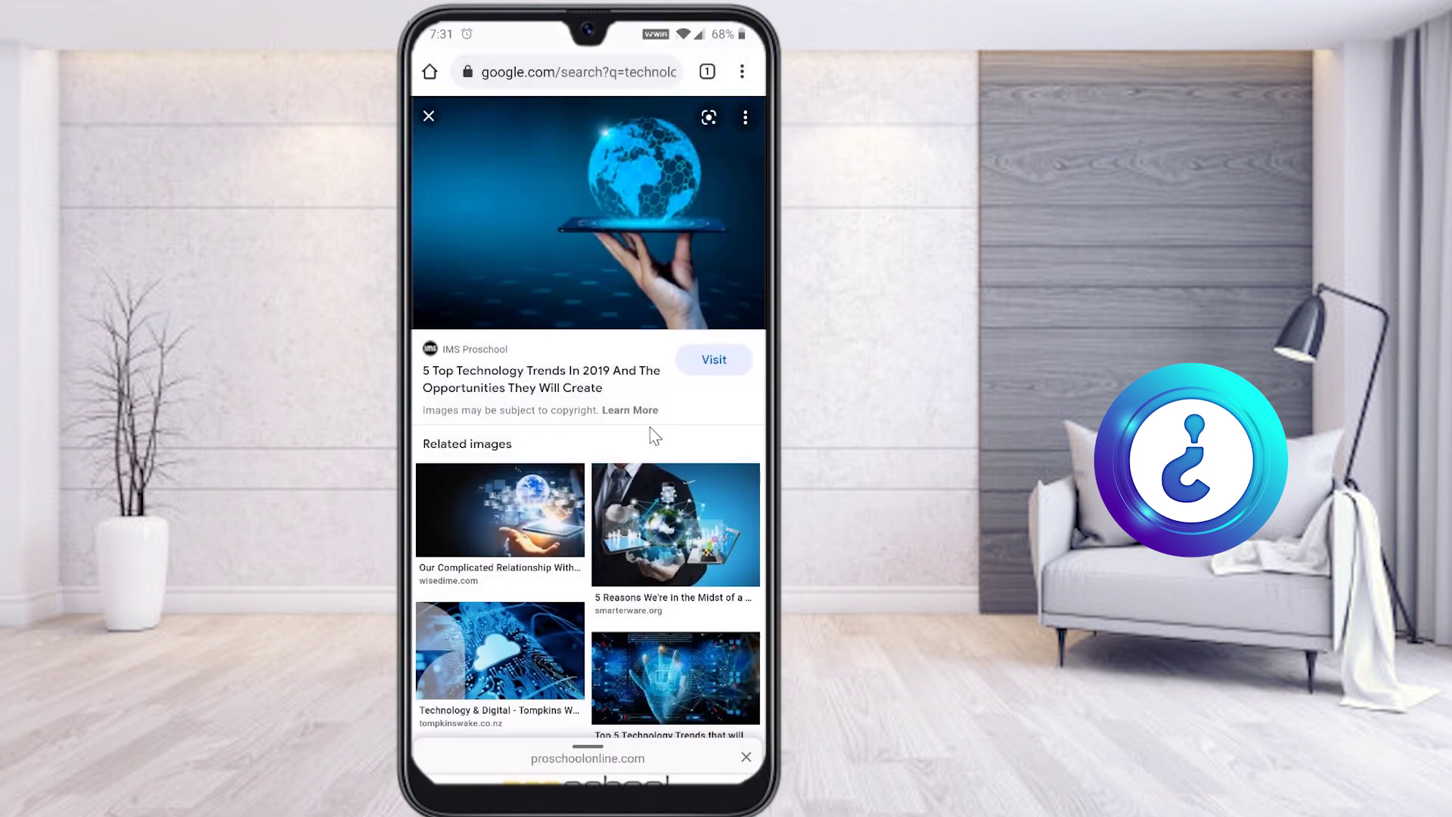
Step: Return to PowerPoint, paste the globe picture onto the blank fourth slide, and enlarge it to cover the whole slide
key("alt+s")
left_click(650, 429)
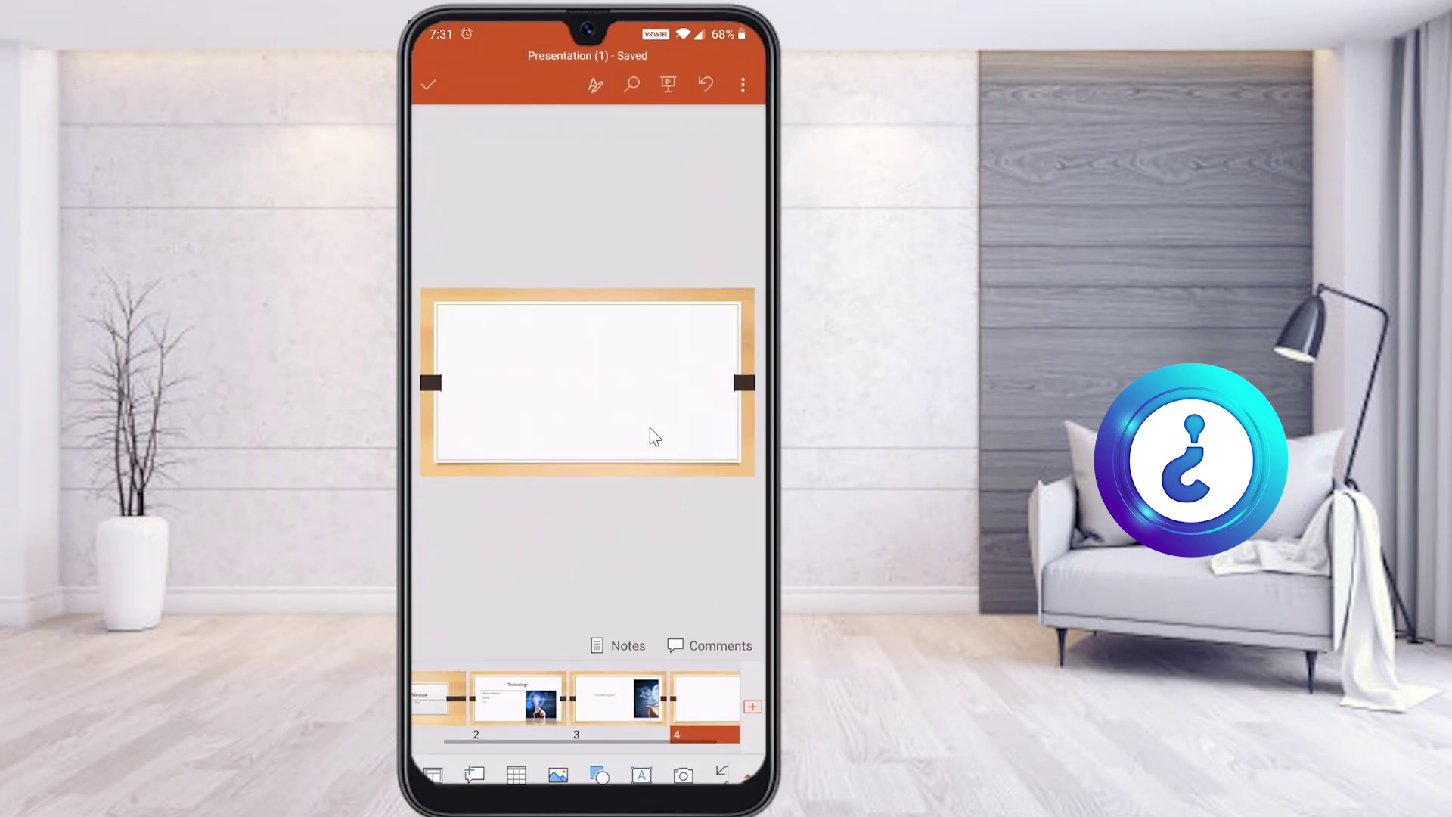
left_click(650, 428)
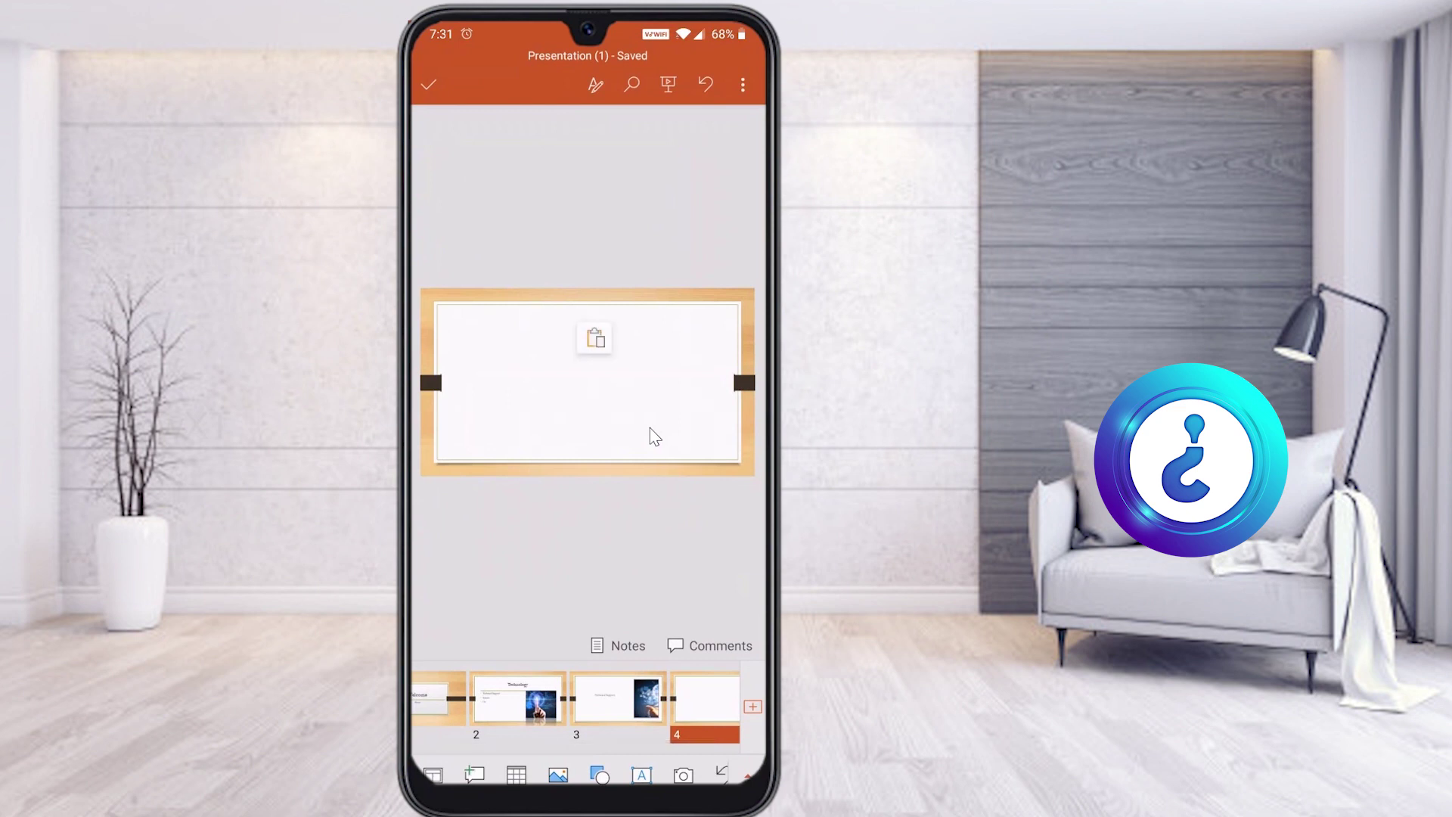
left_click(605, 350)
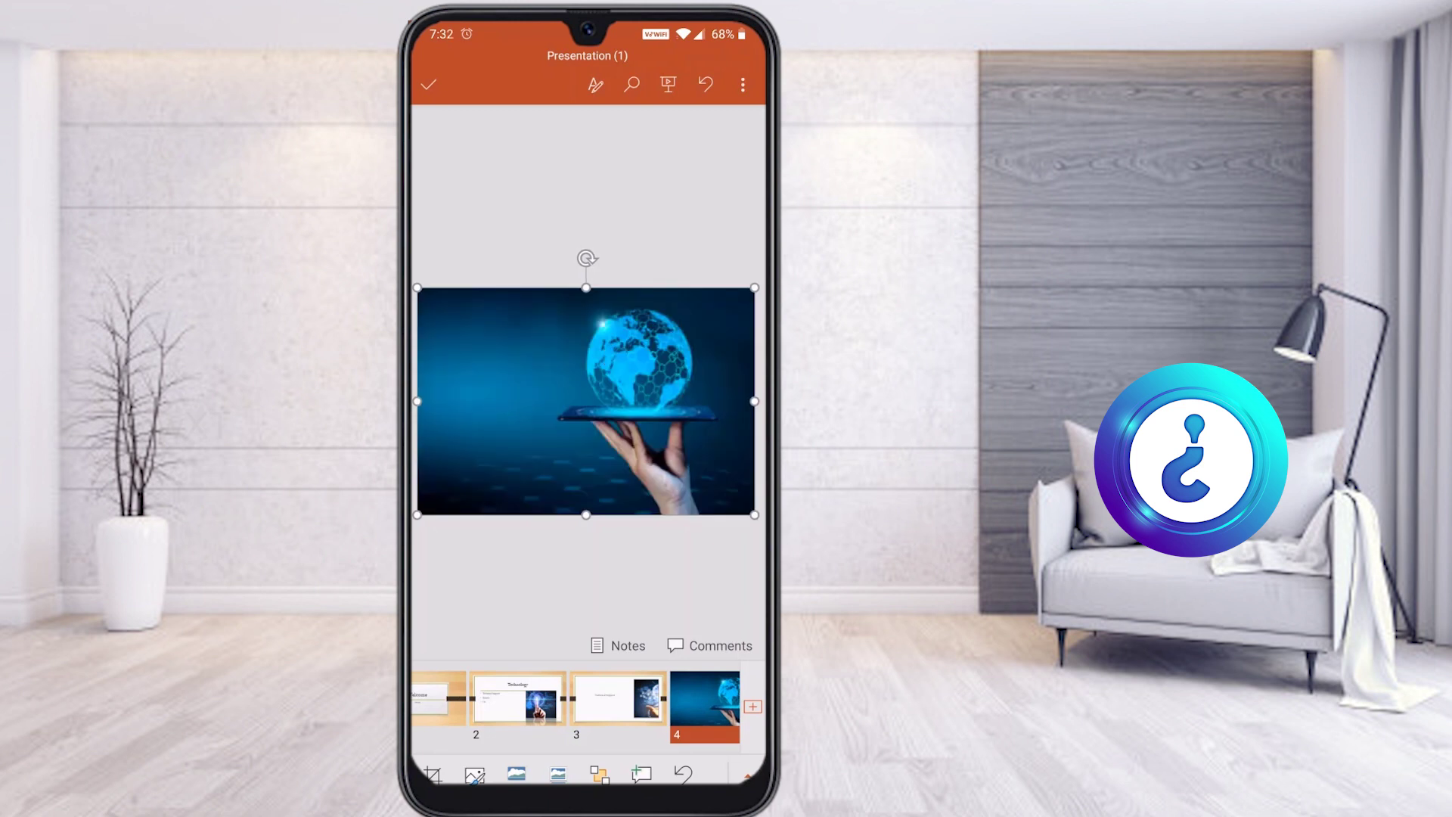
Step: Crop the bottom of the globe picture so that it ends at the fourth slide's lower edge
left_click(433, 773)
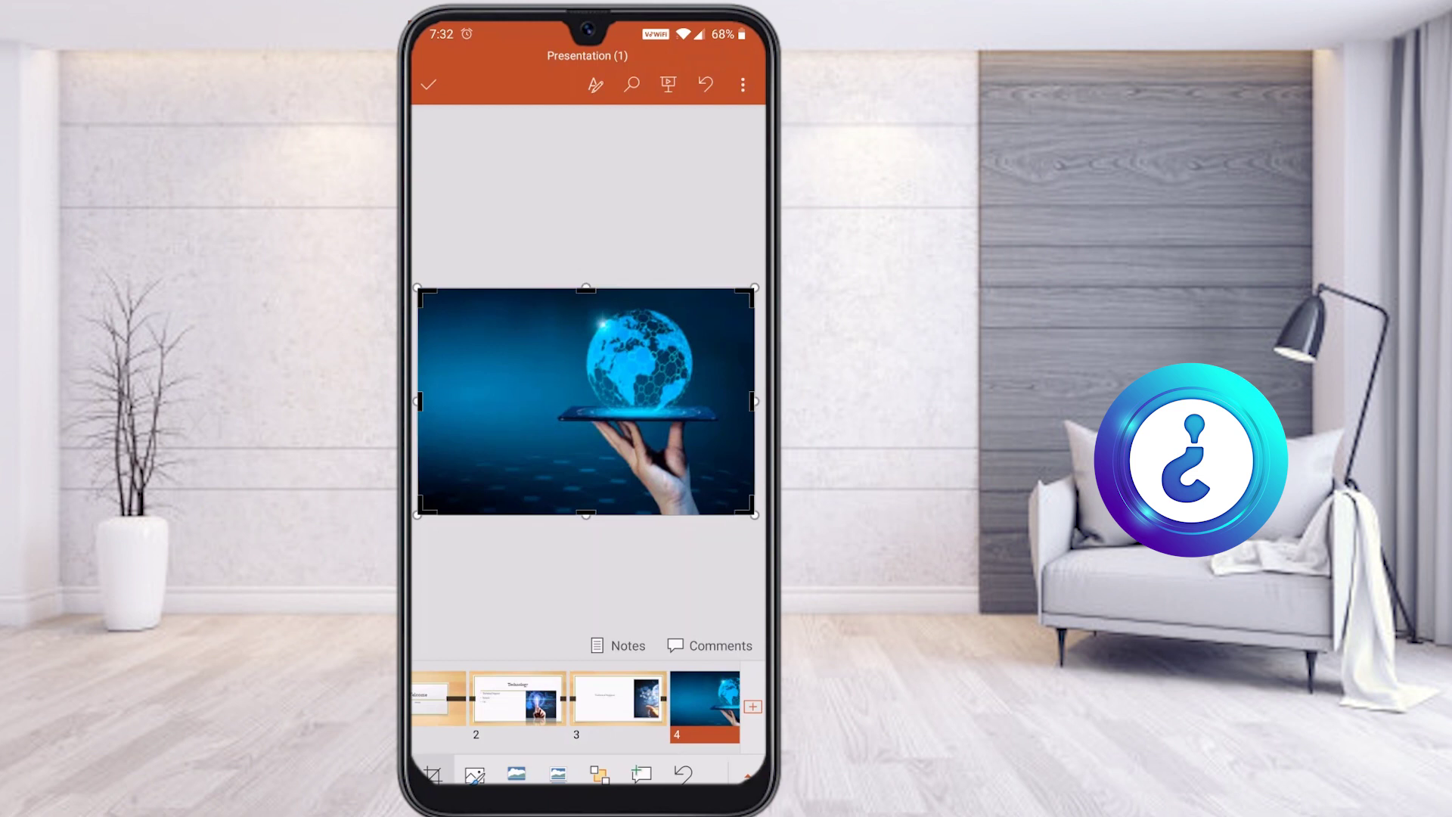
left_click_drag(586, 514, 586, 476)
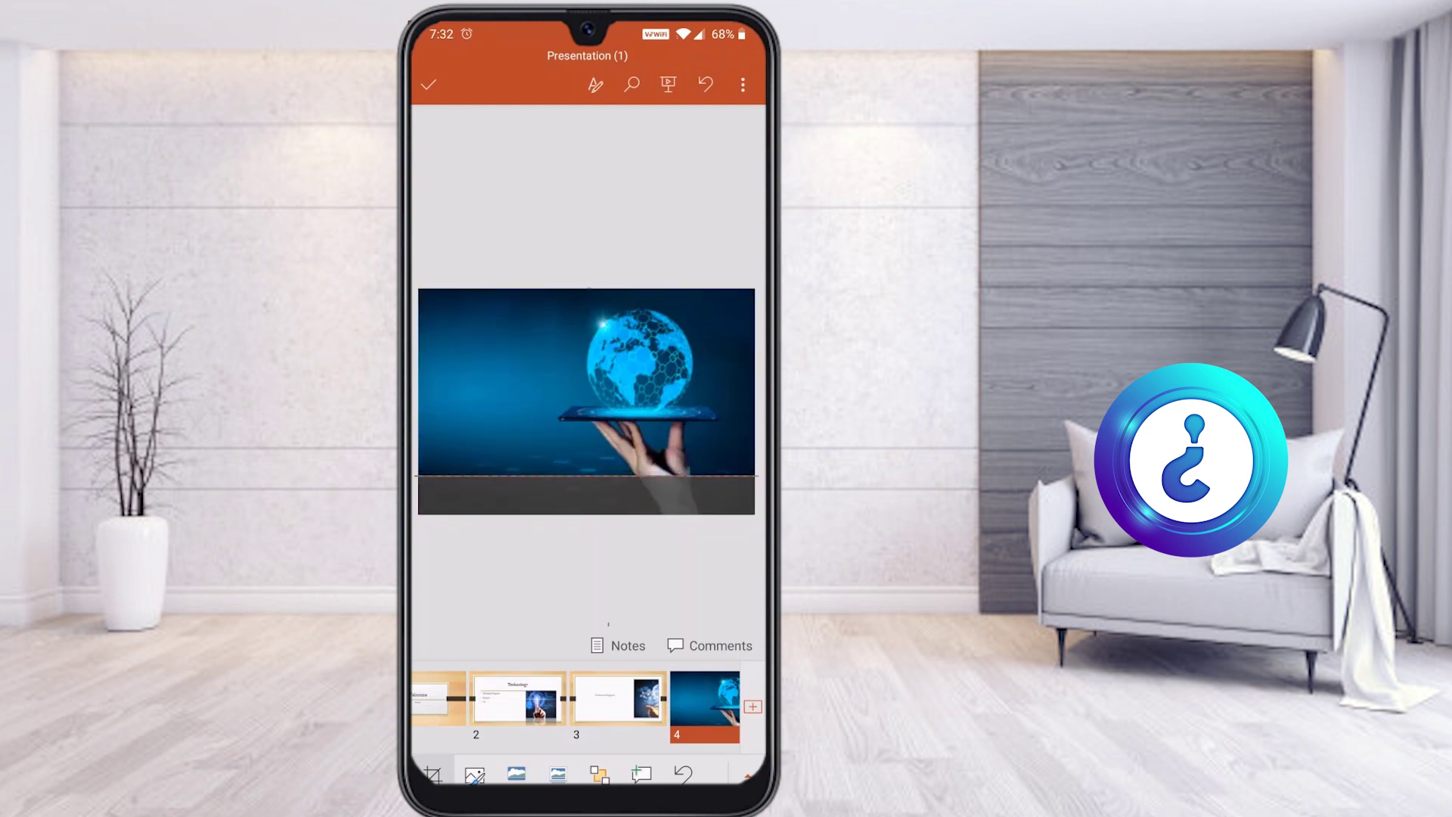
left_click(586, 567)
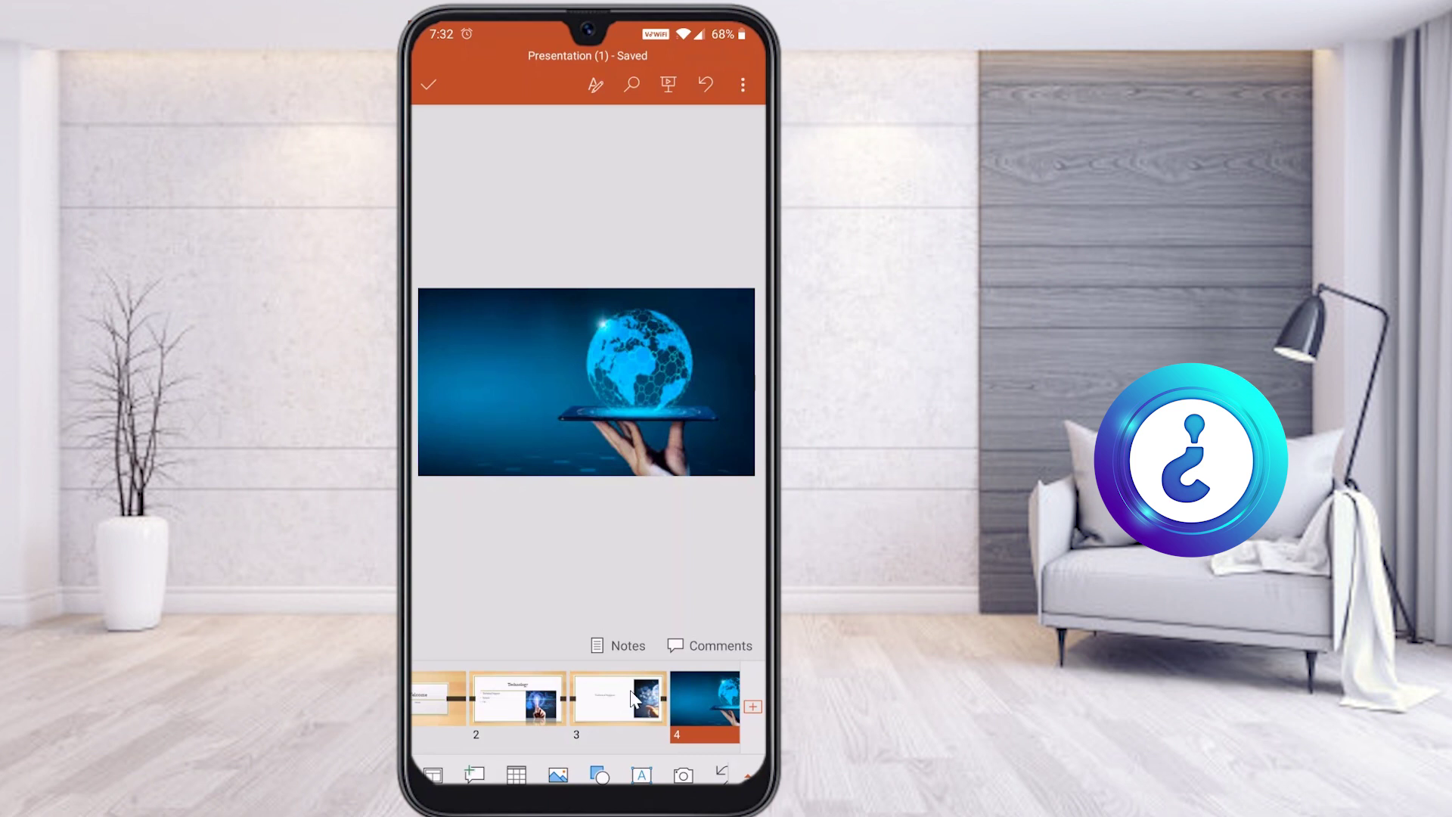
Step: Insert a text box on the fourth slide's globe picture with the text "Technology in your hand"
left_click(641, 775)
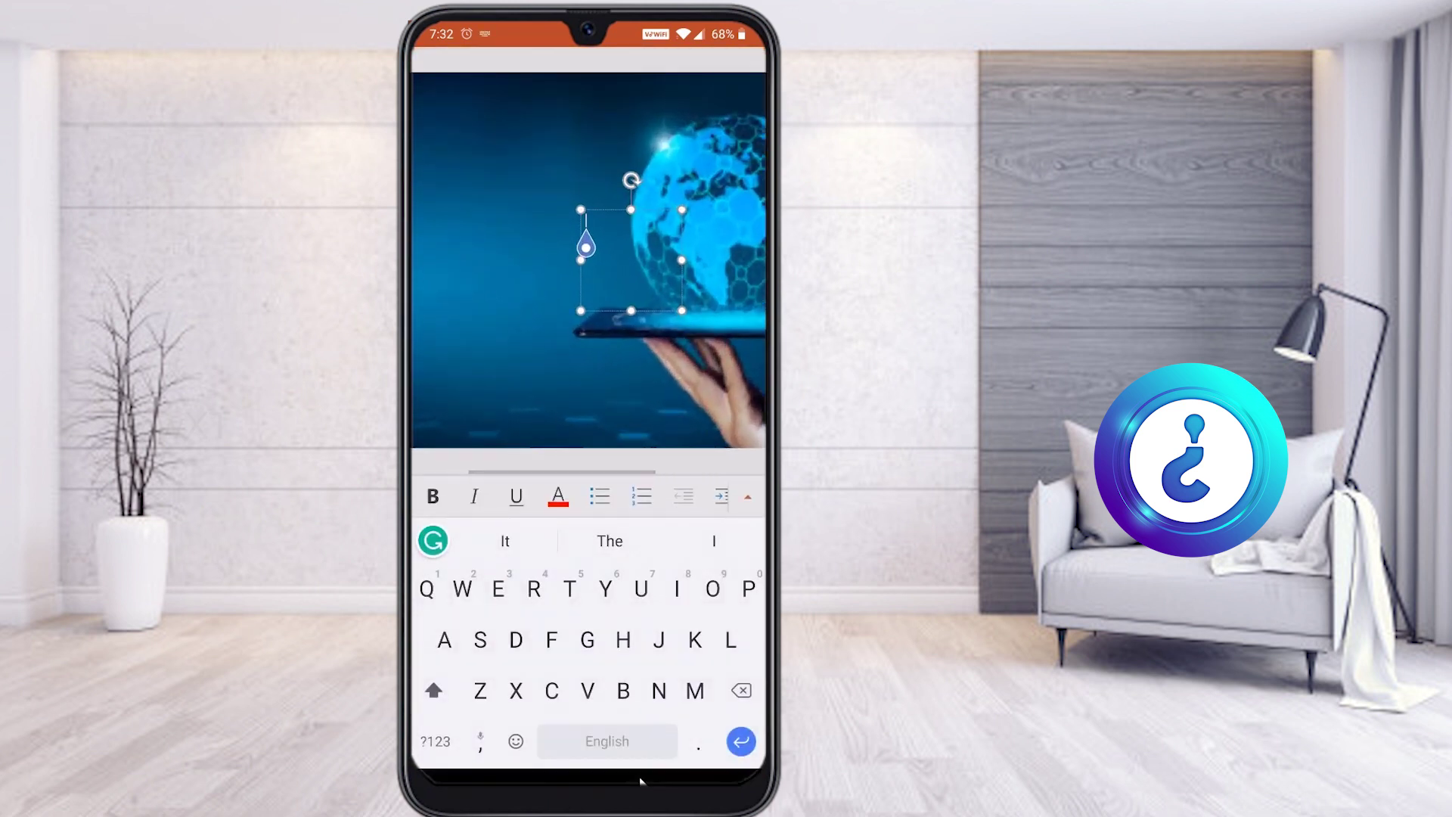
type("Teck")
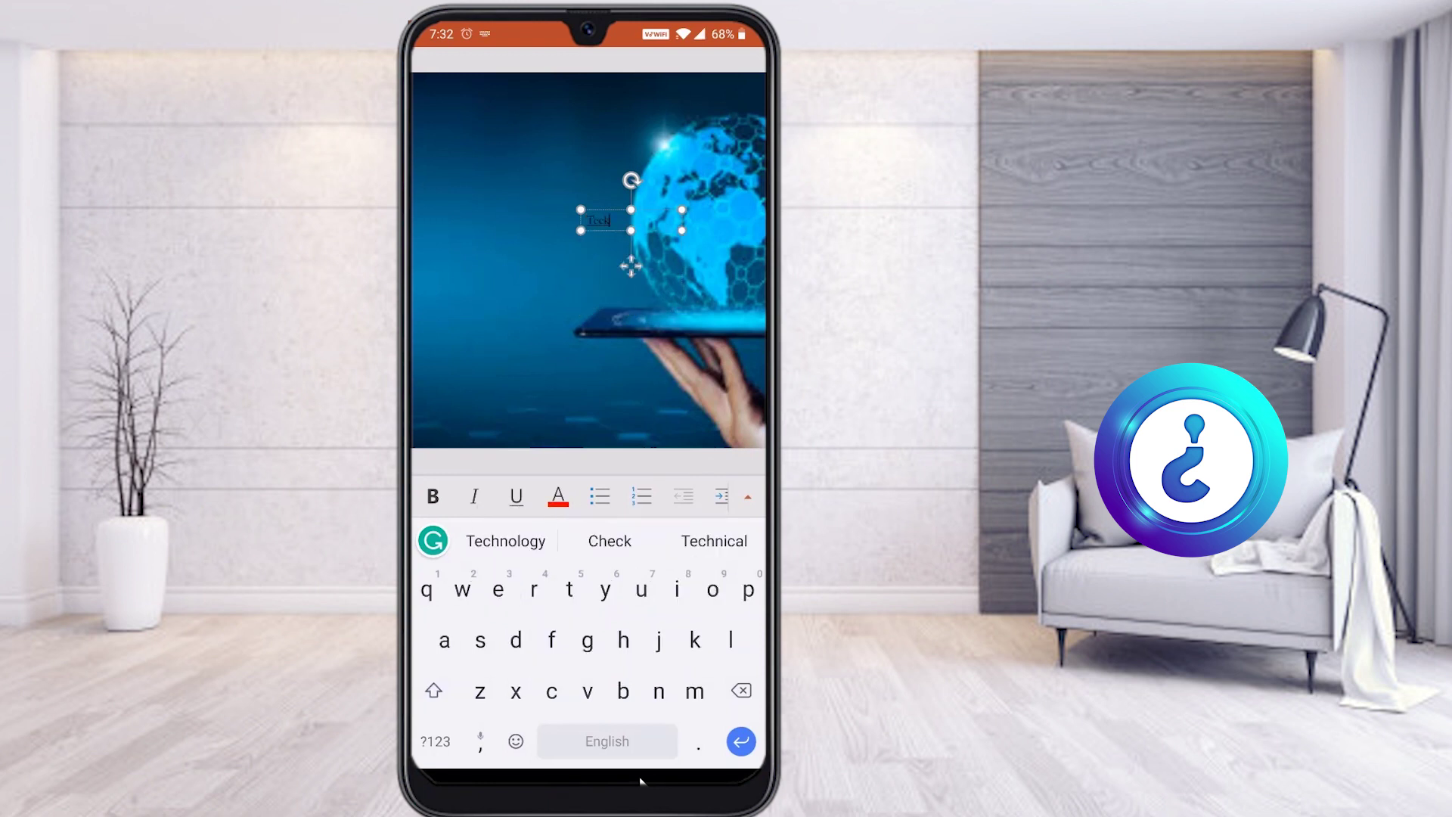
key("BackSpace")
type("hnology in y")
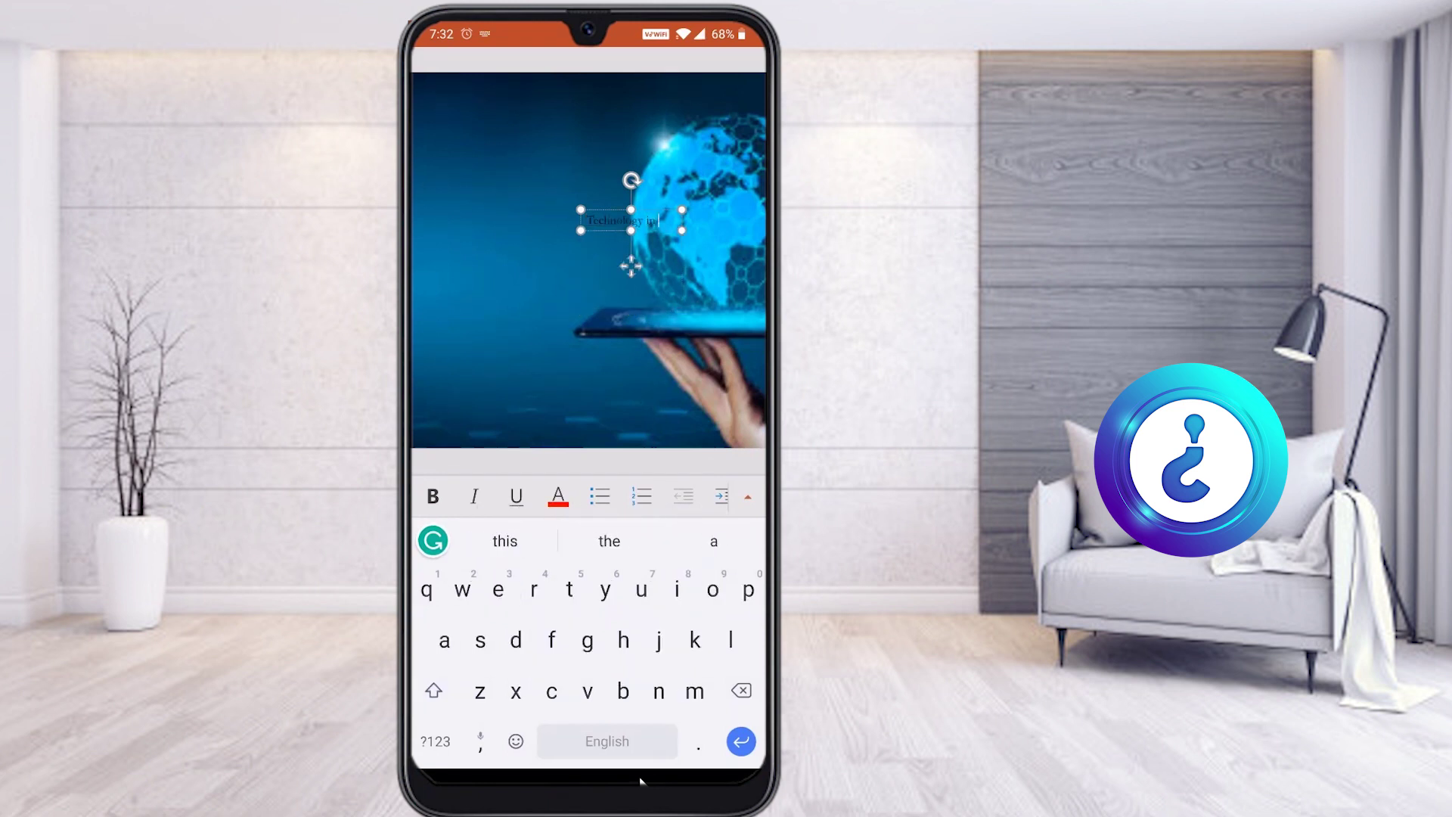
type("our ")
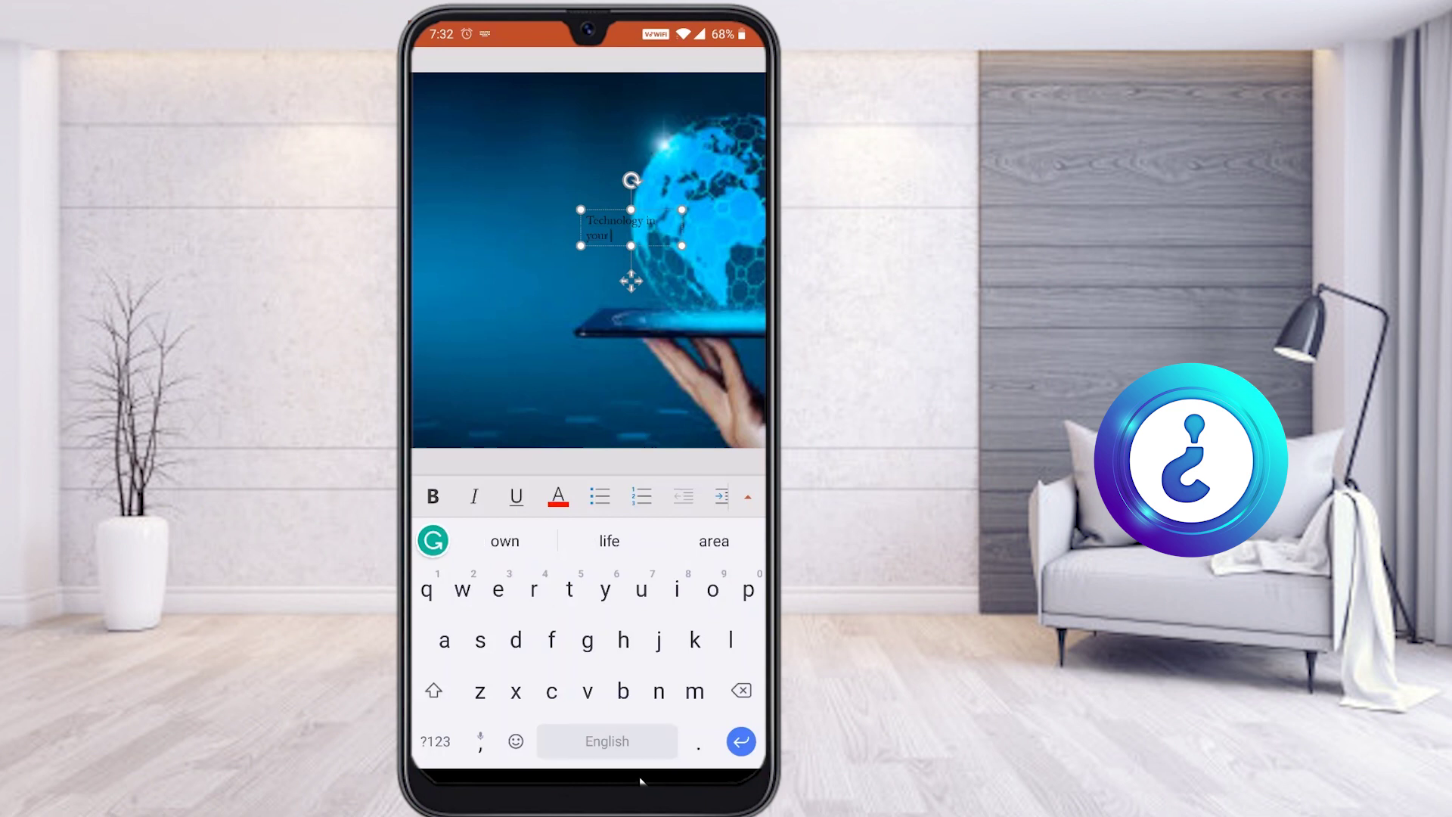
type("hand")
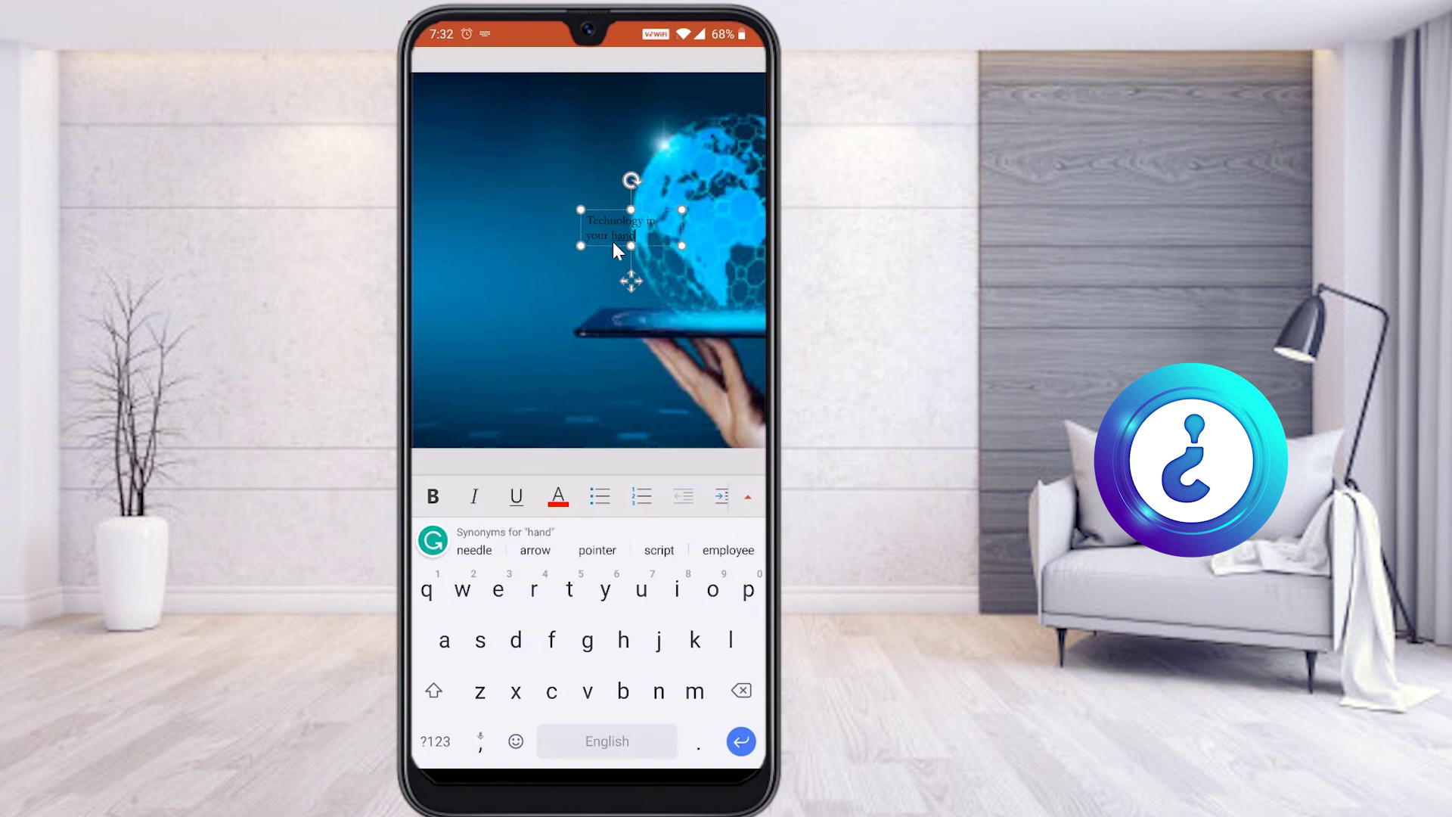
Step: Change the font color of all the "Technology in your hand" text to white
left_click(556, 505)
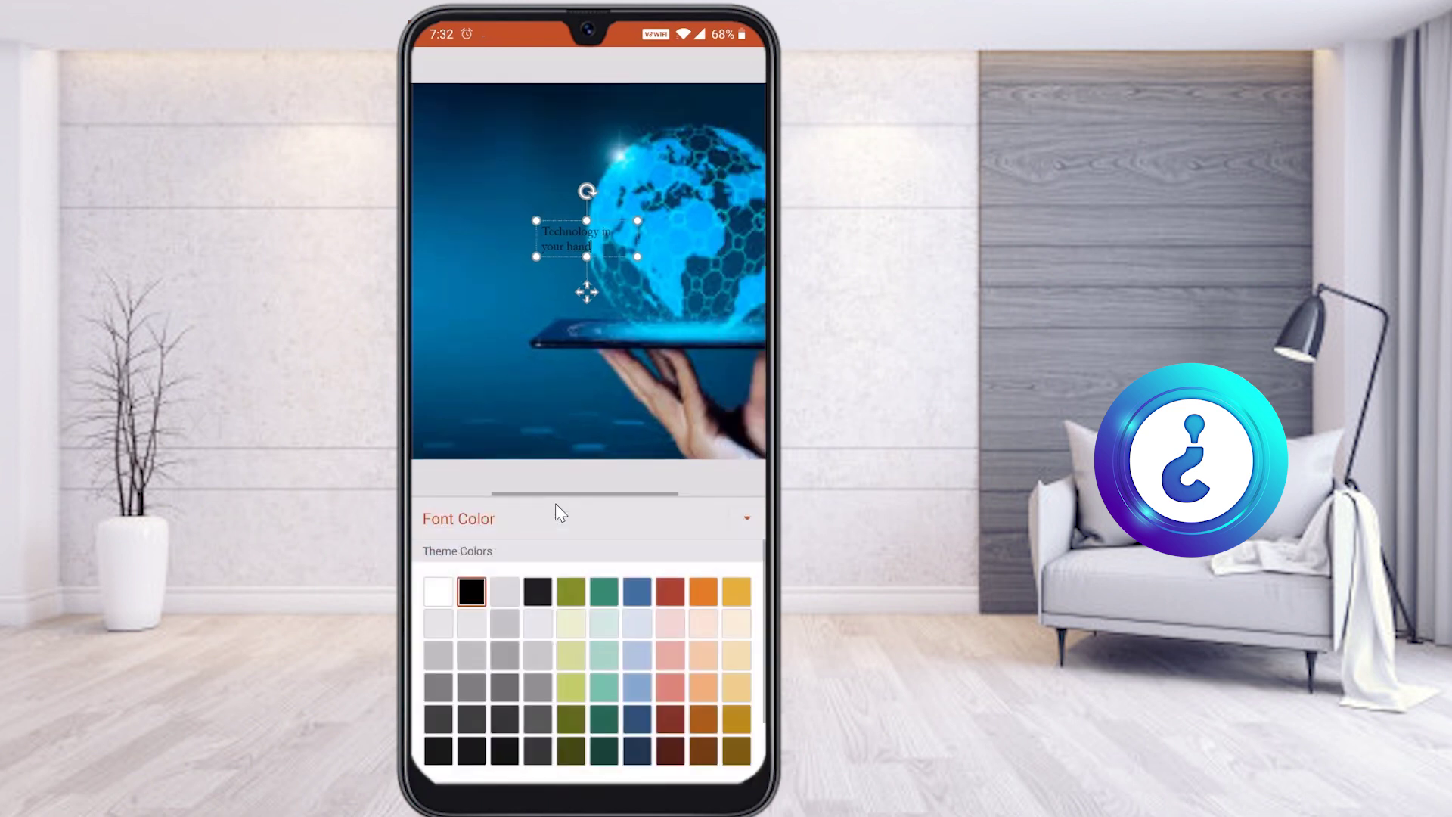
left_click(556, 502)
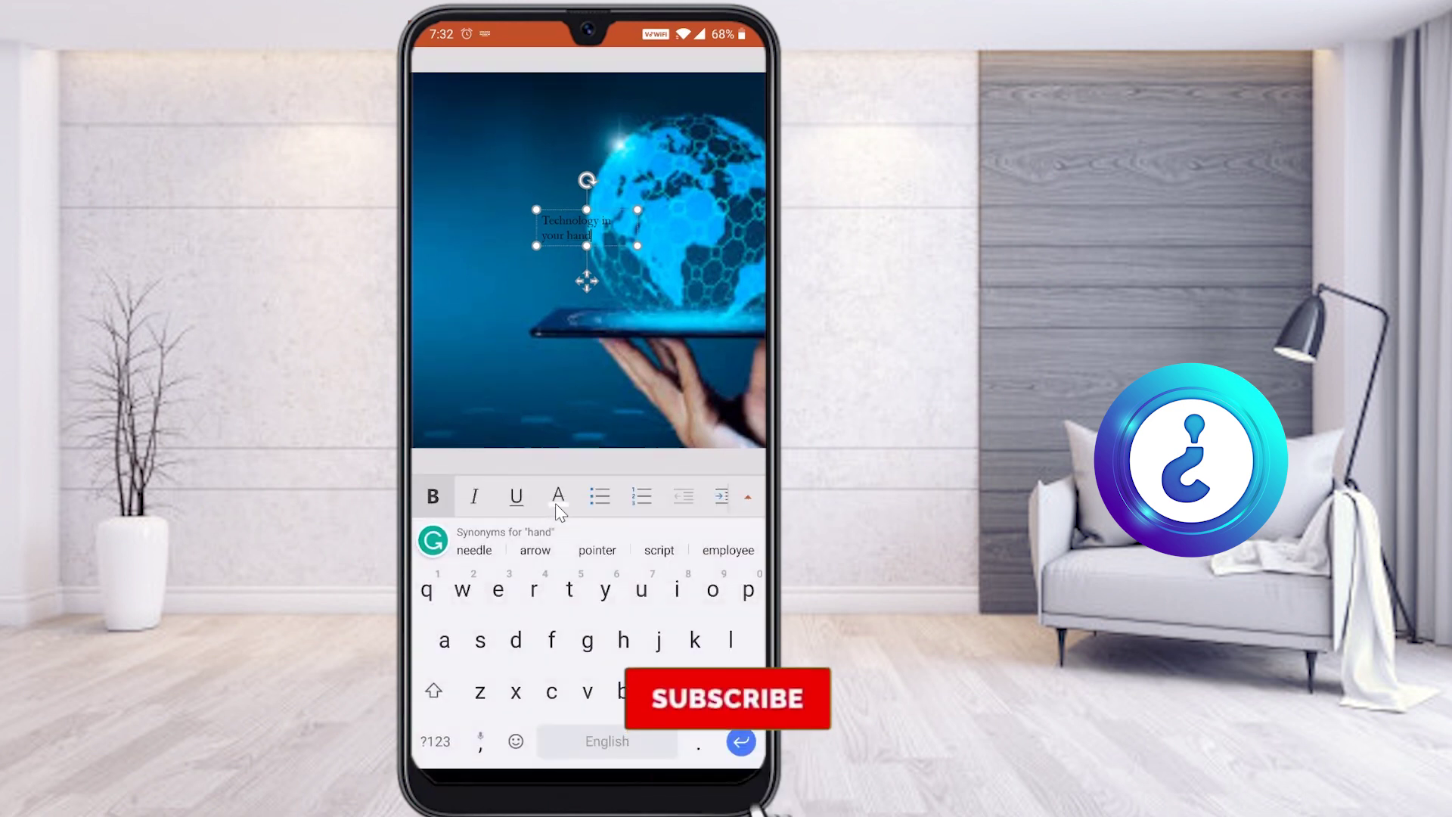
key("ctrl+a")
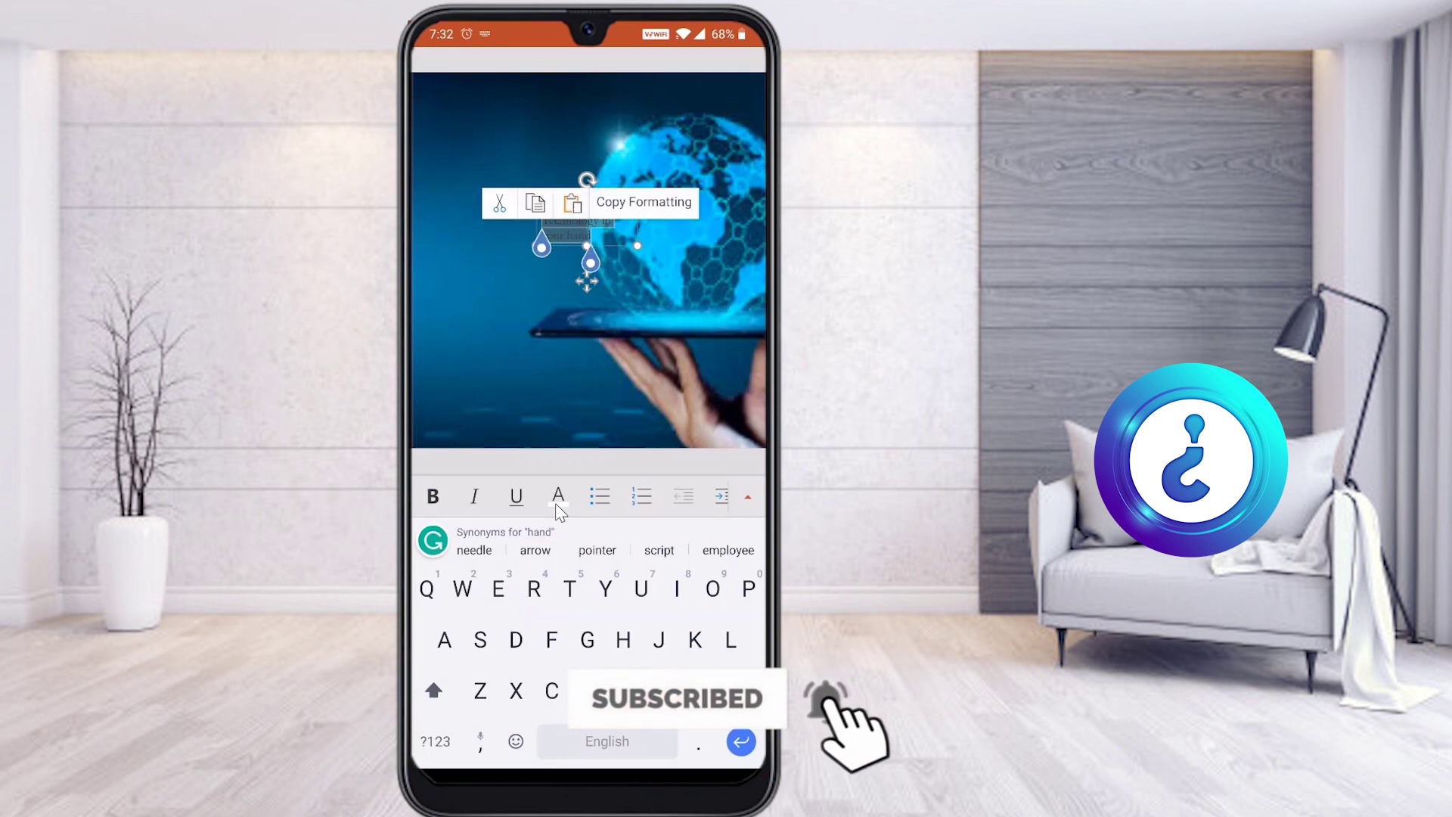
left_click(556, 504)
left_click(555, 503)
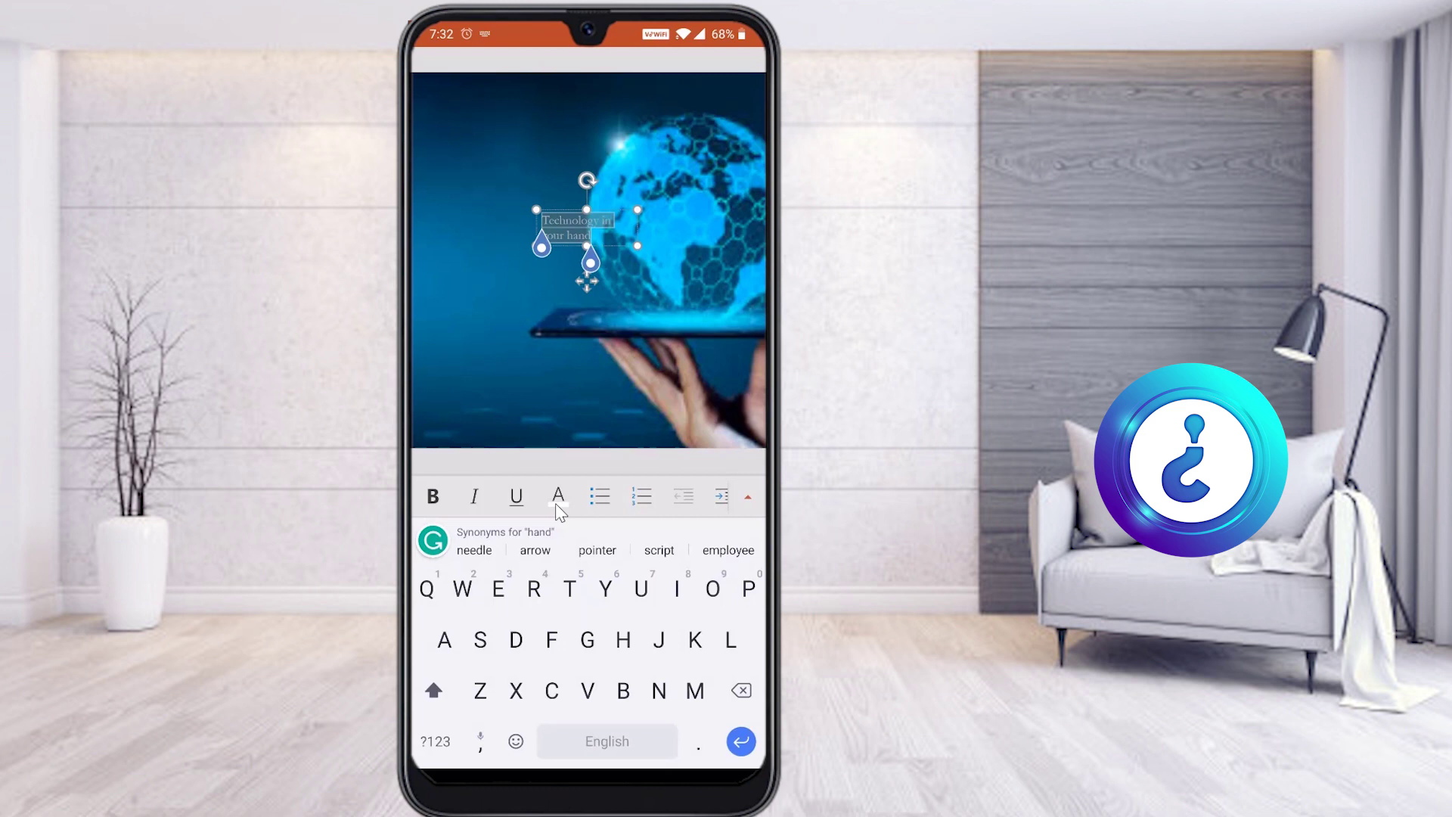
Step: Enlarge the font of the "Technology in your hand" text and place its box on the dark area left of the globe
left_click(749, 499)
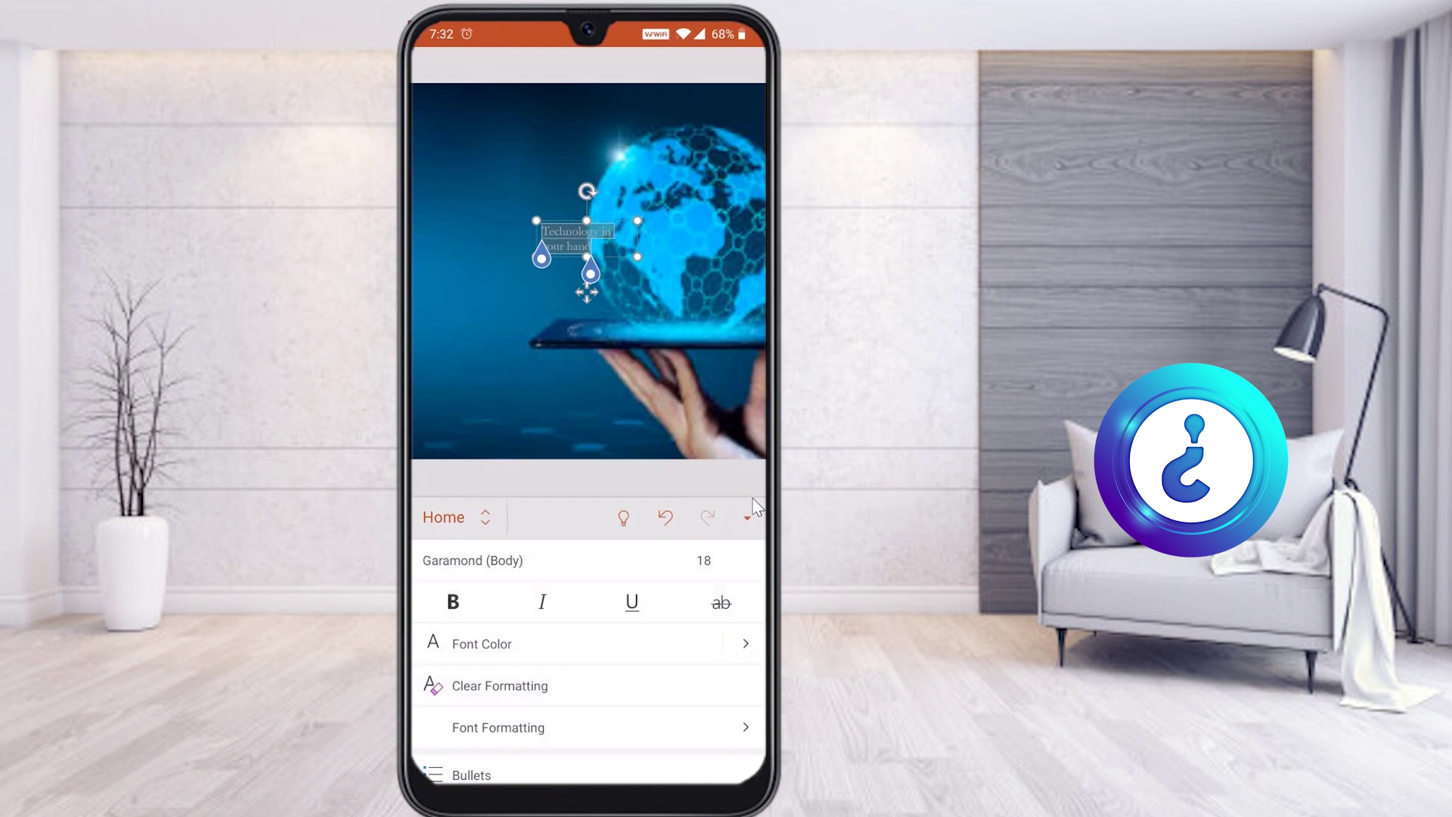
left_click(704, 564)
scroll(703, 572, "down", 6)
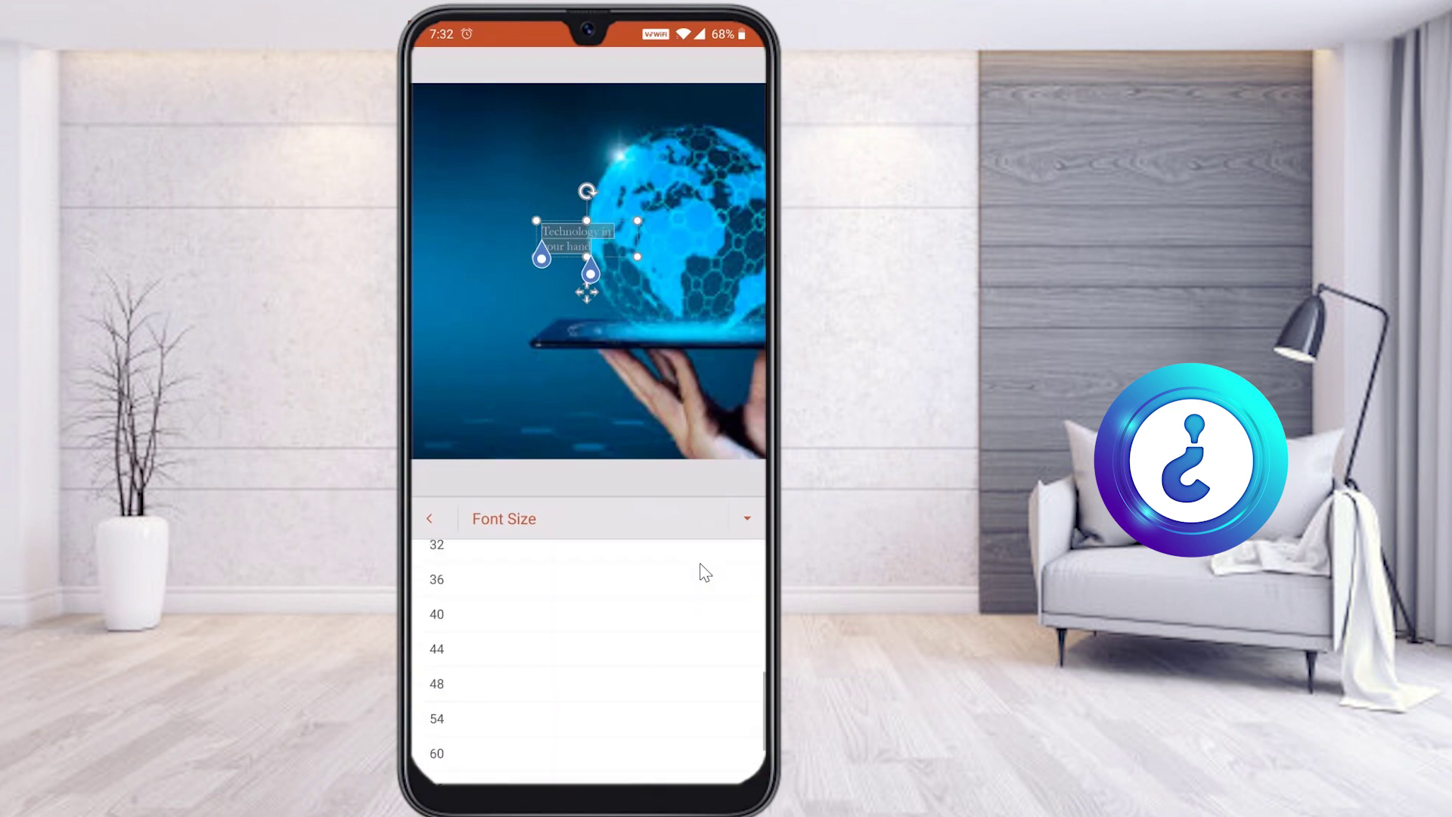
left_click(703, 573)
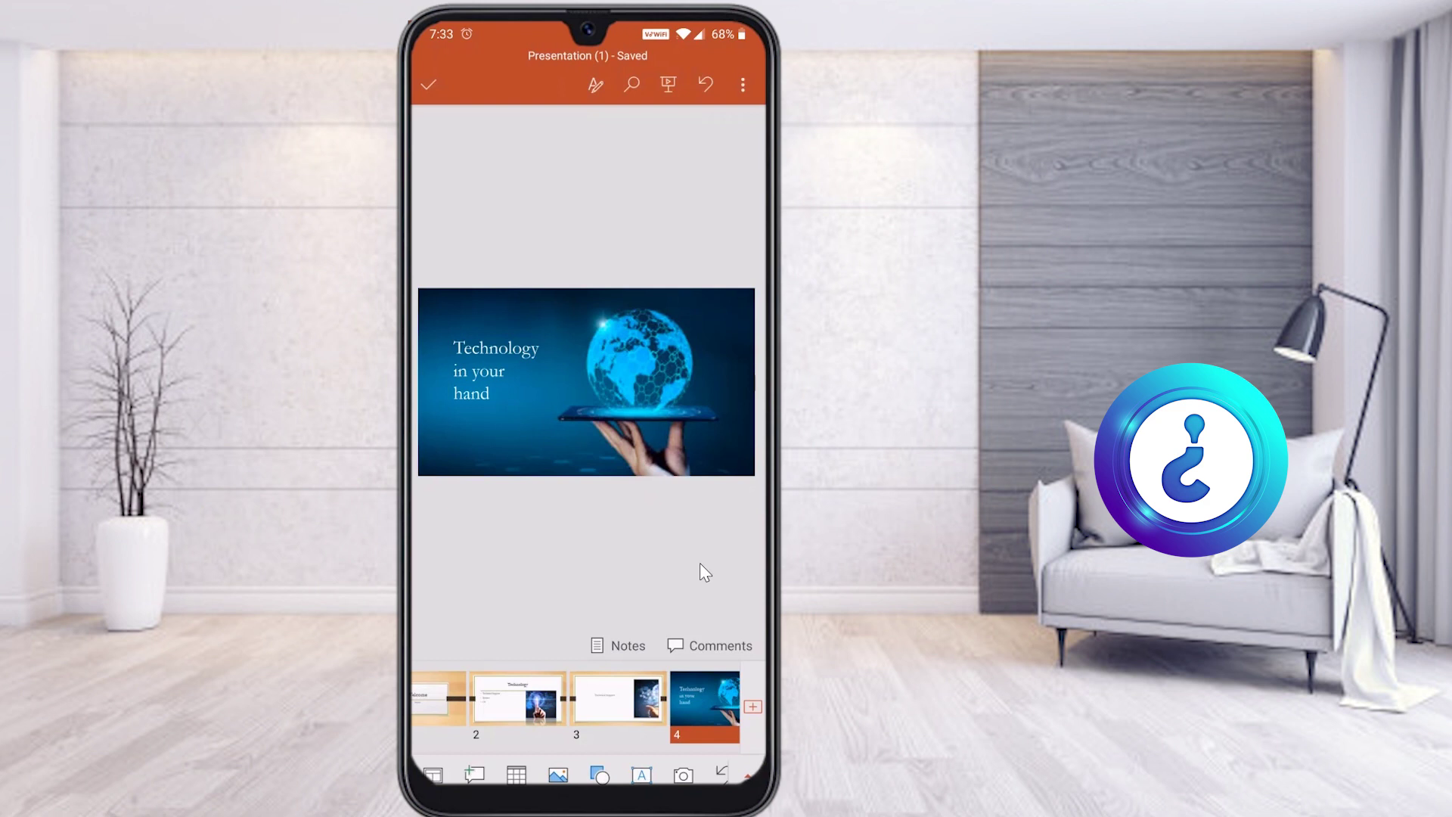
Step: Add a fifth slide with the Blank layout and insert a large cloud shape on its right half
left_click(754, 708)
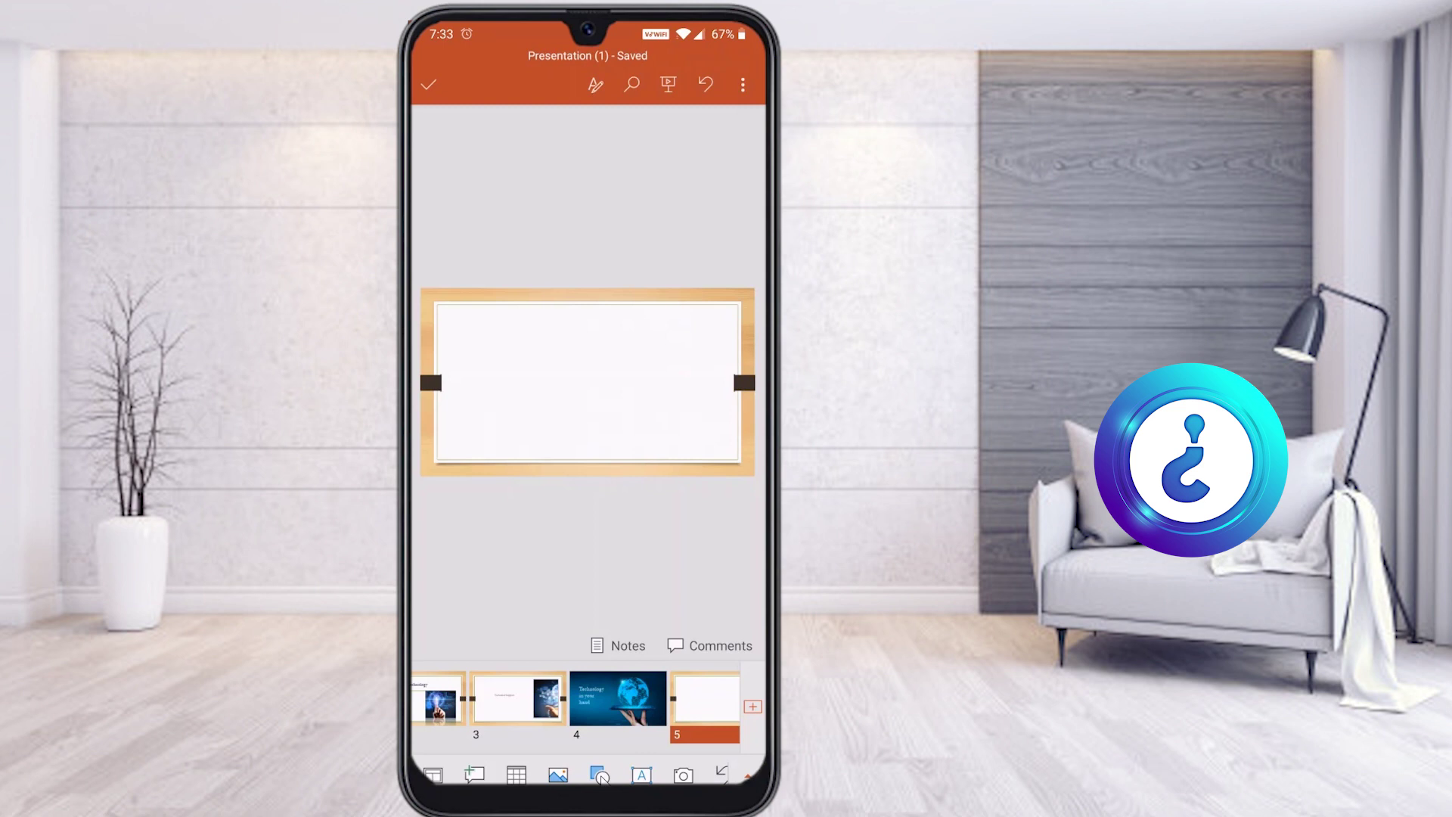
left_click(601, 776)
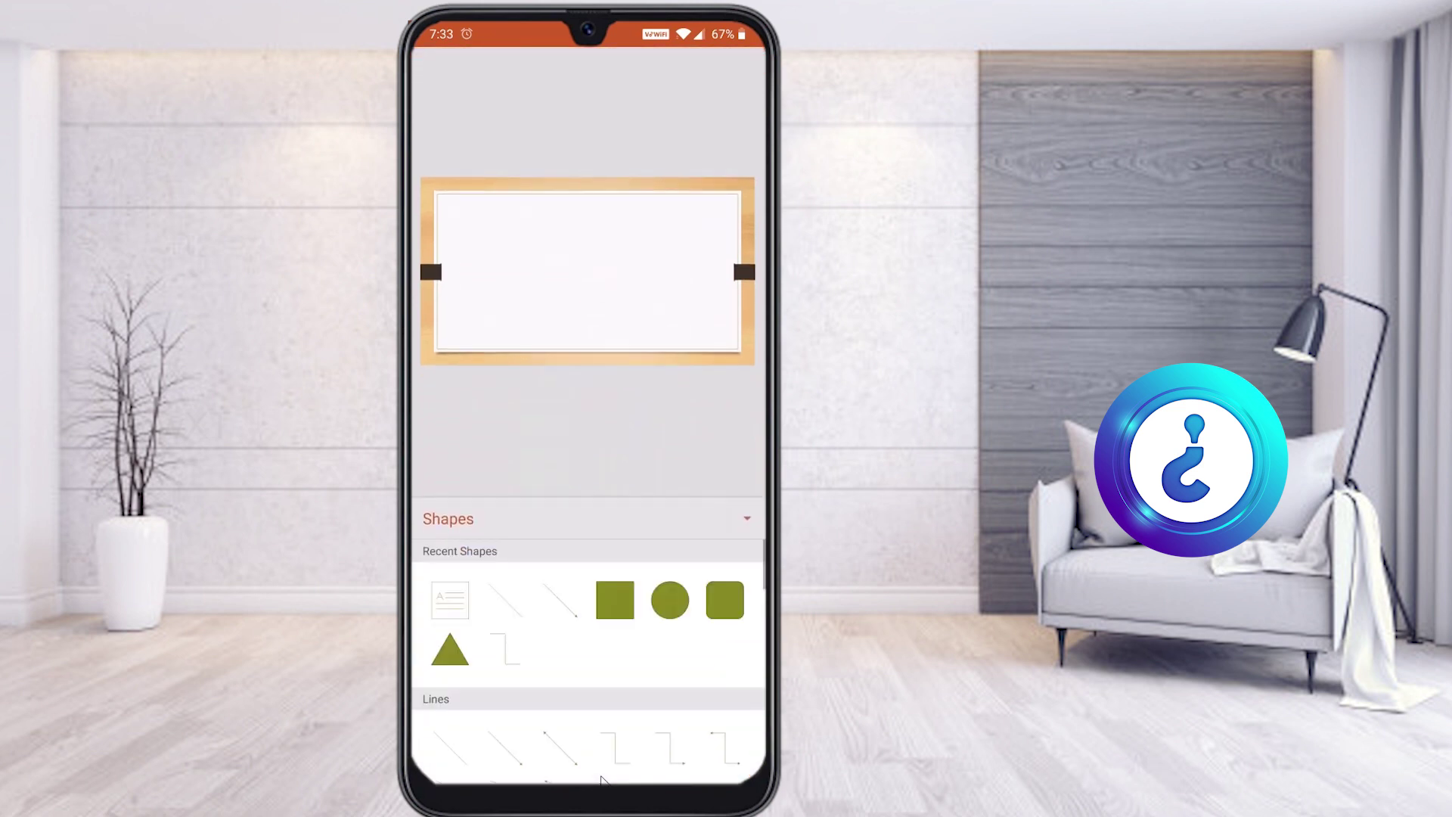
scroll(603, 780, "down", 10)
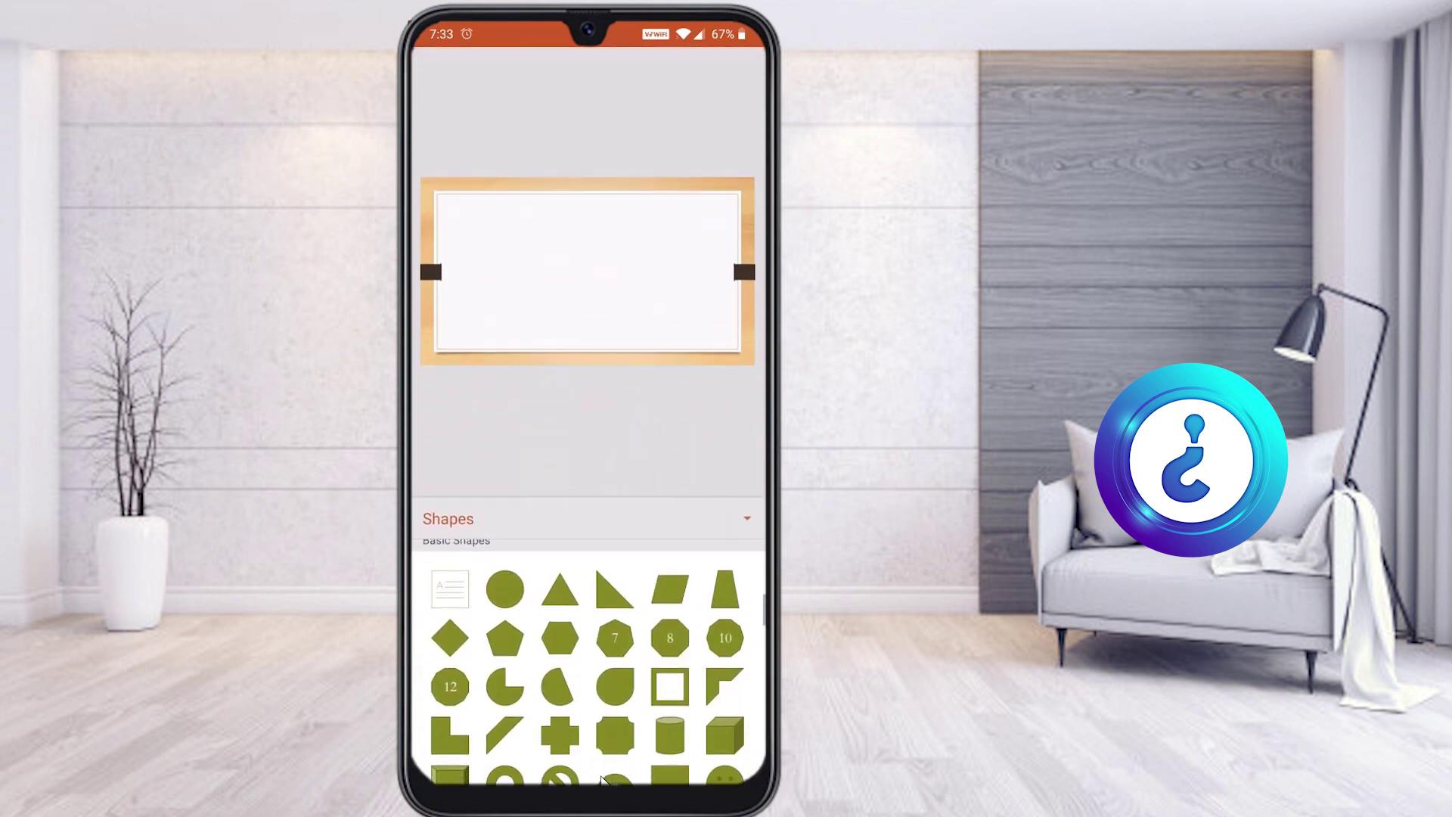
scroll(603, 779, "down", 2)
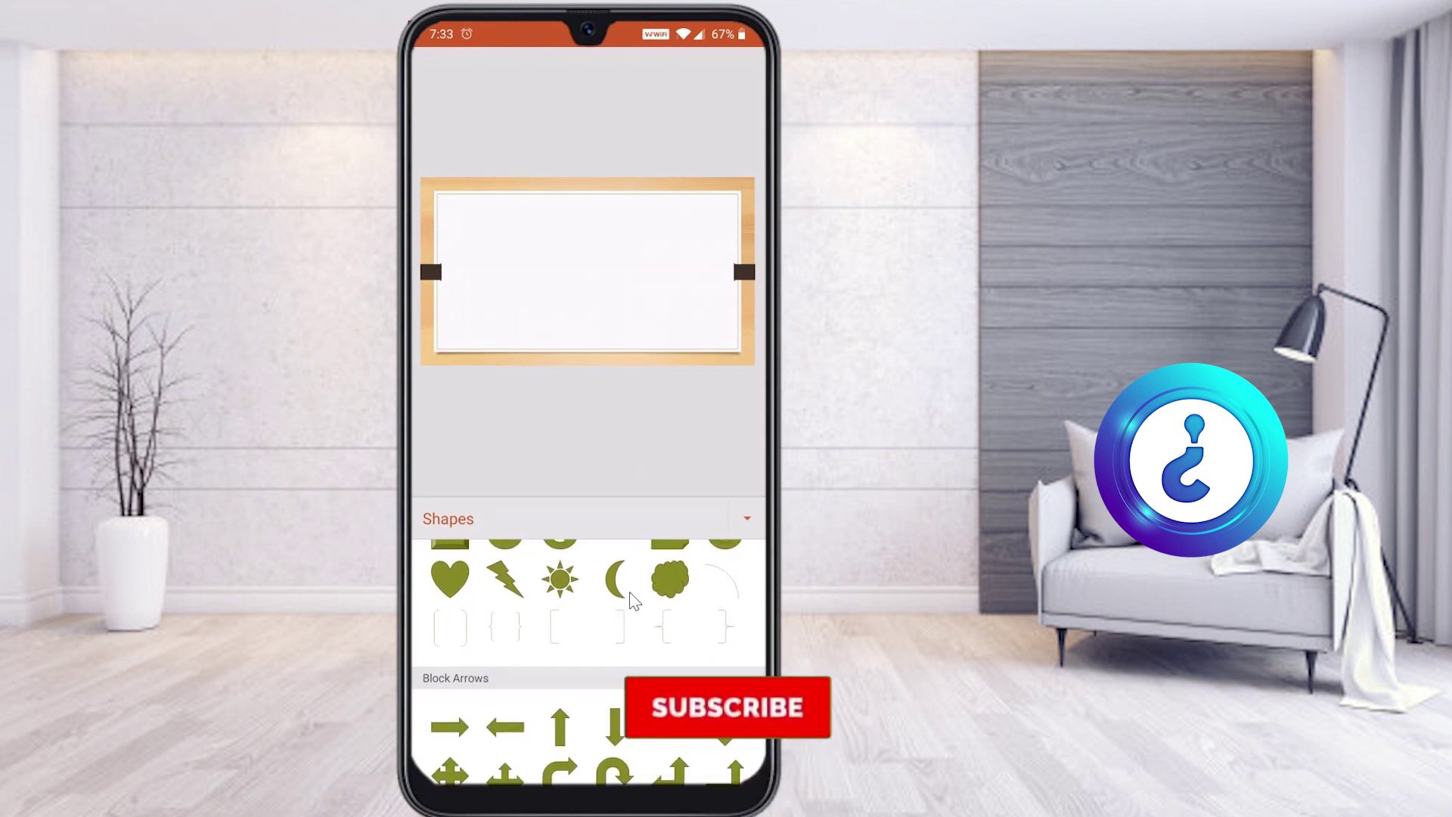
left_click(671, 581)
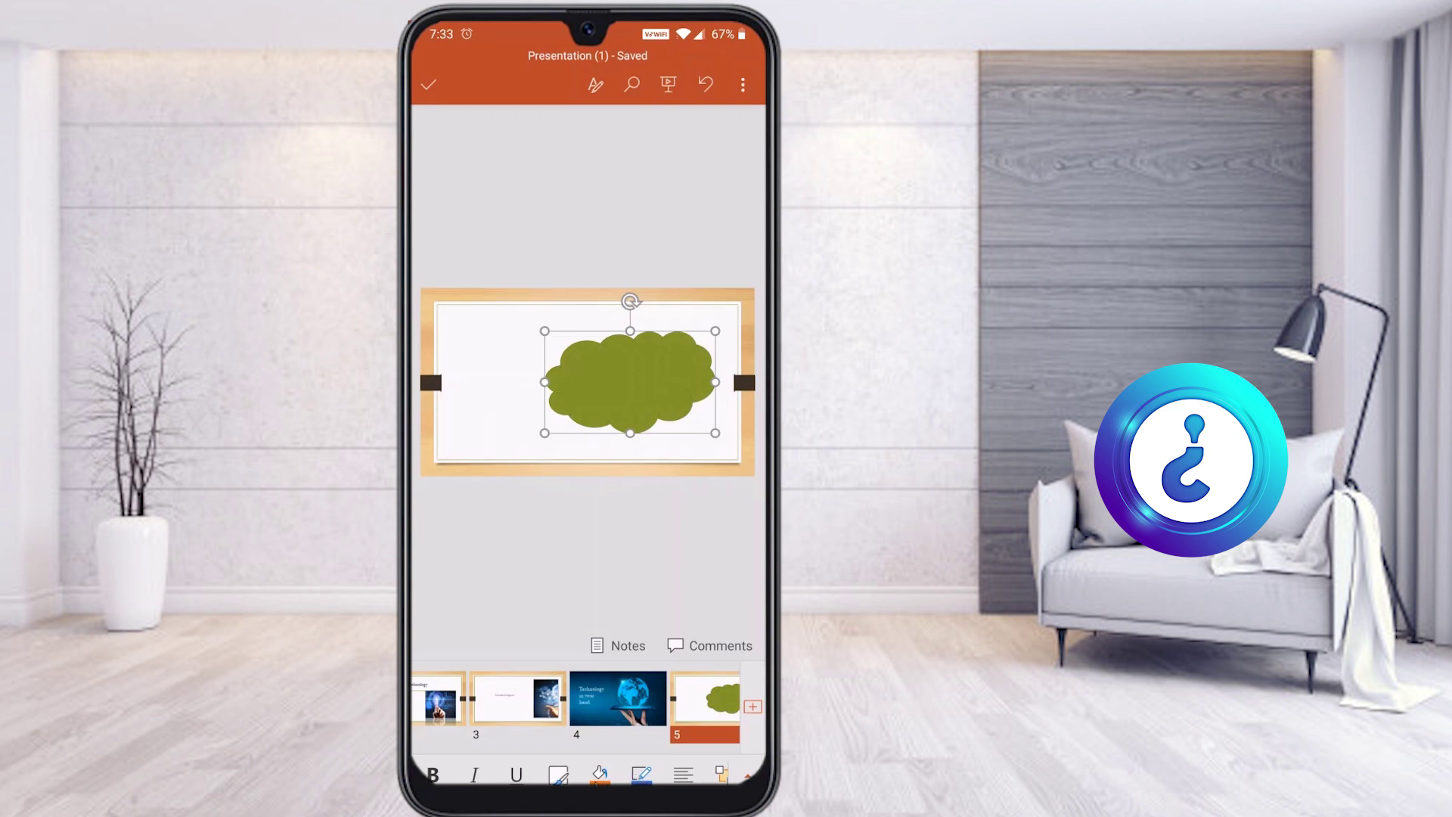
Step: Fill the cloud shape on the fifth slide with light blue and check its outline colors
left_click(600, 775)
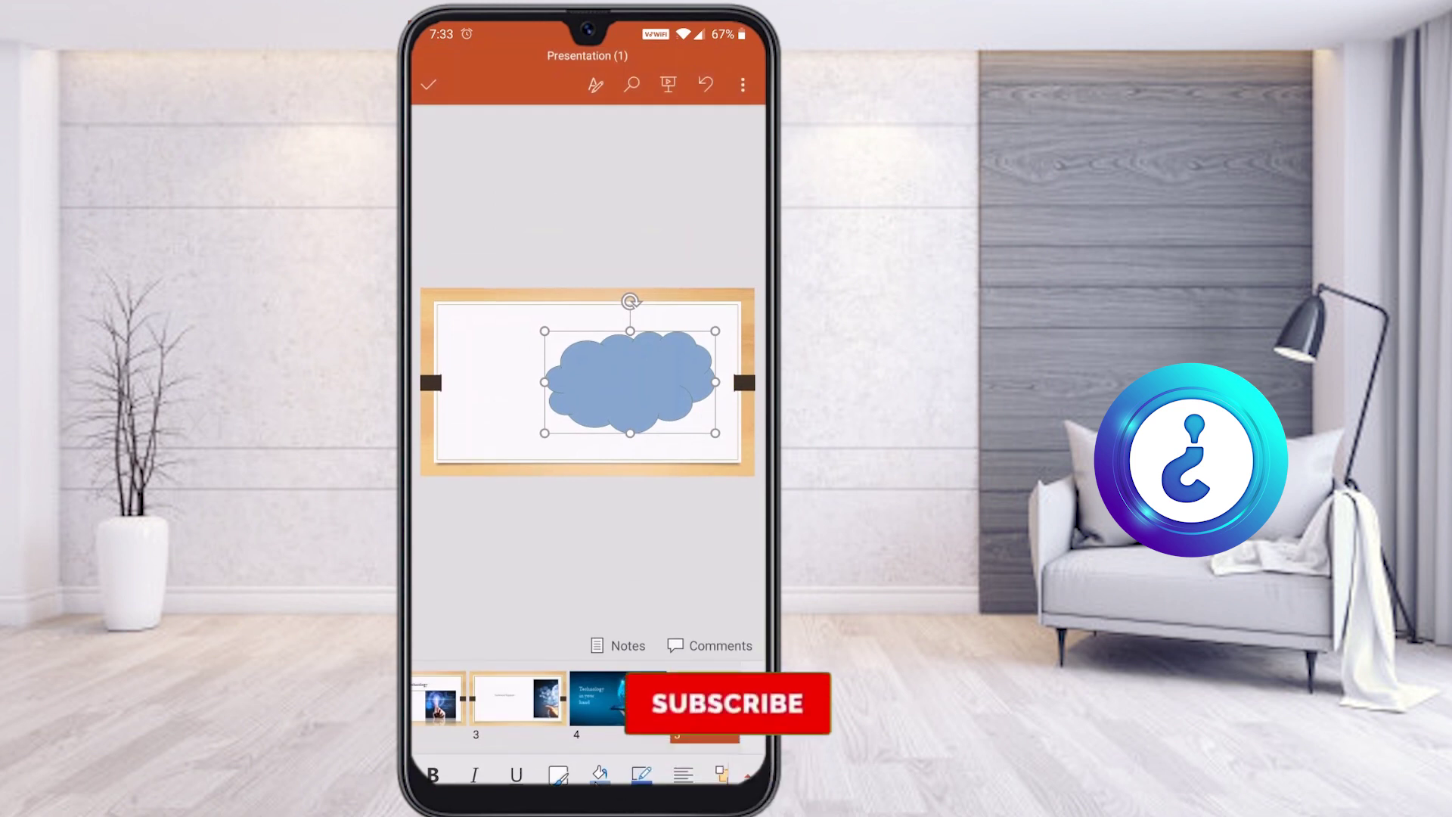
left_click(642, 775)
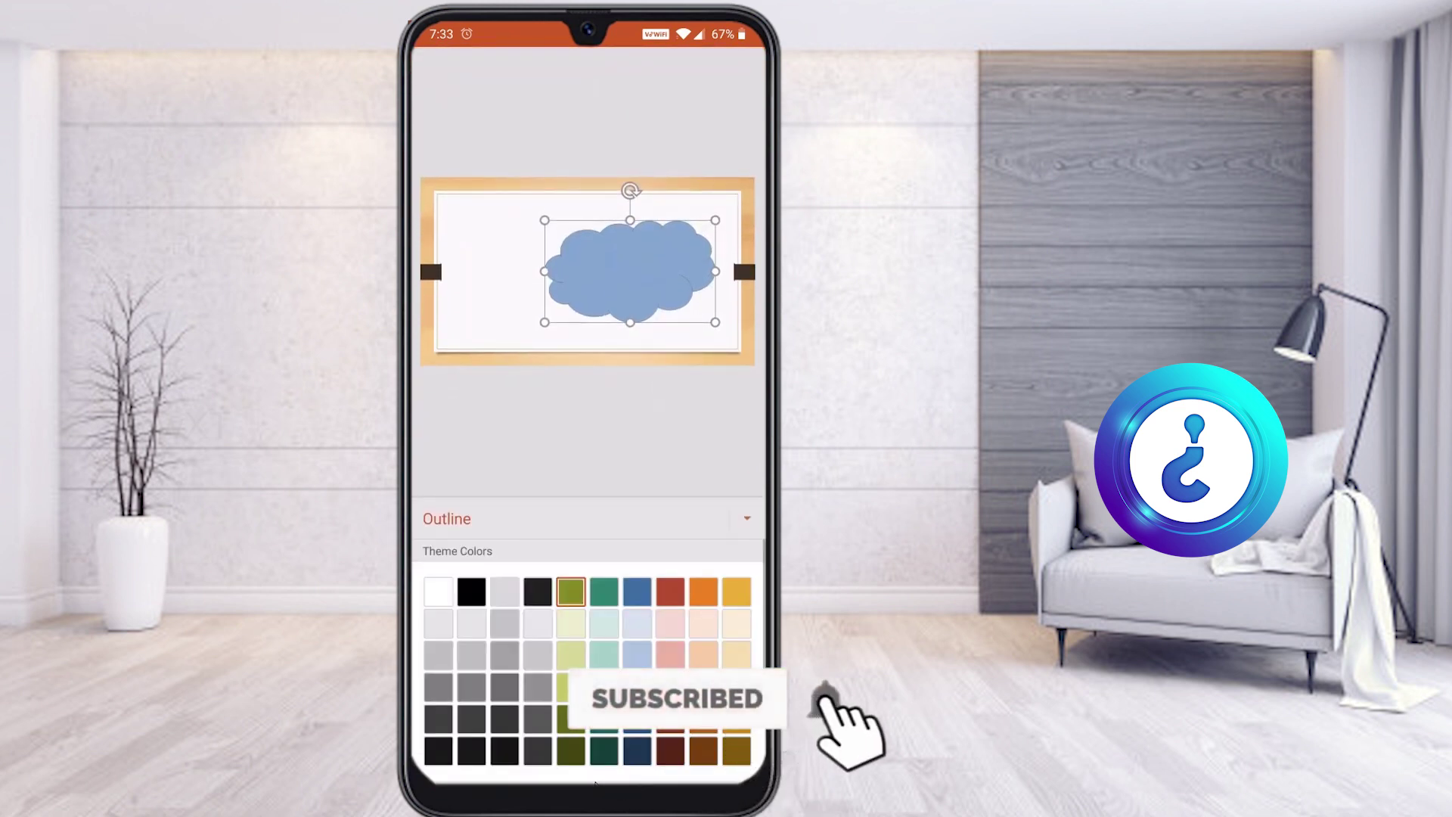
key("Escape")
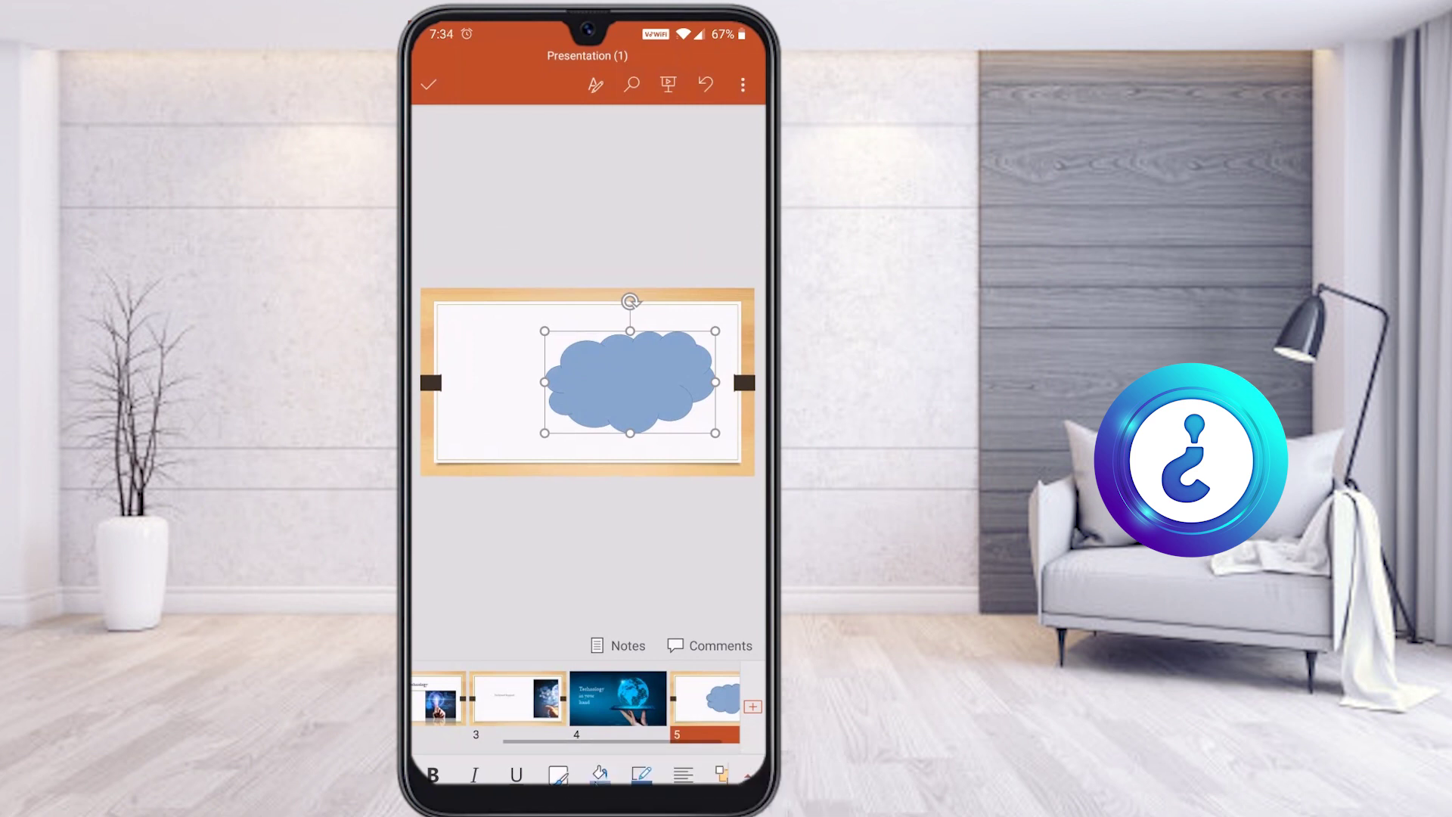
key("Escape")
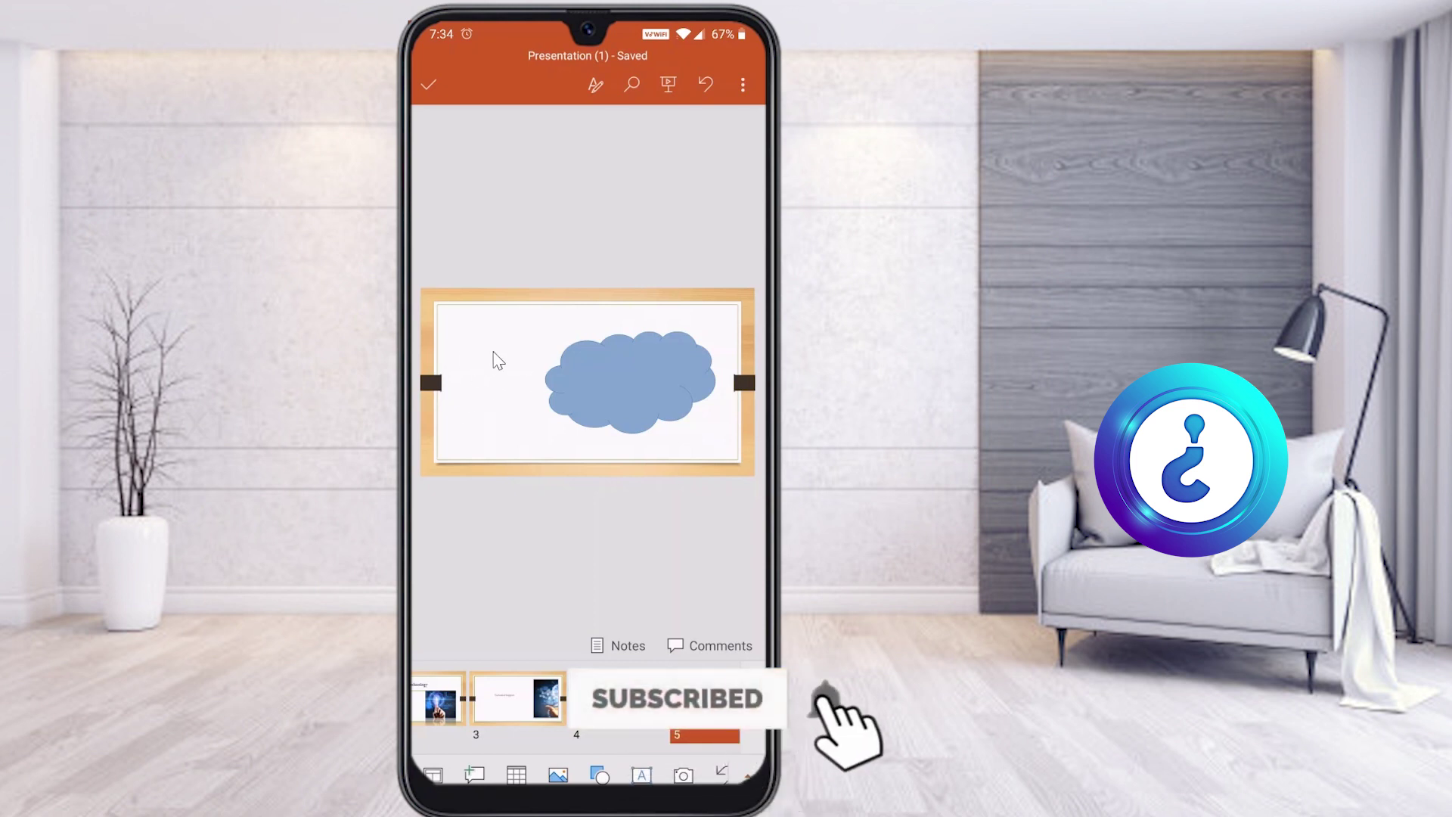
Step: Switch to Chrome and search Google Images for "think vector"
key("alt+s")
key("alt+s")
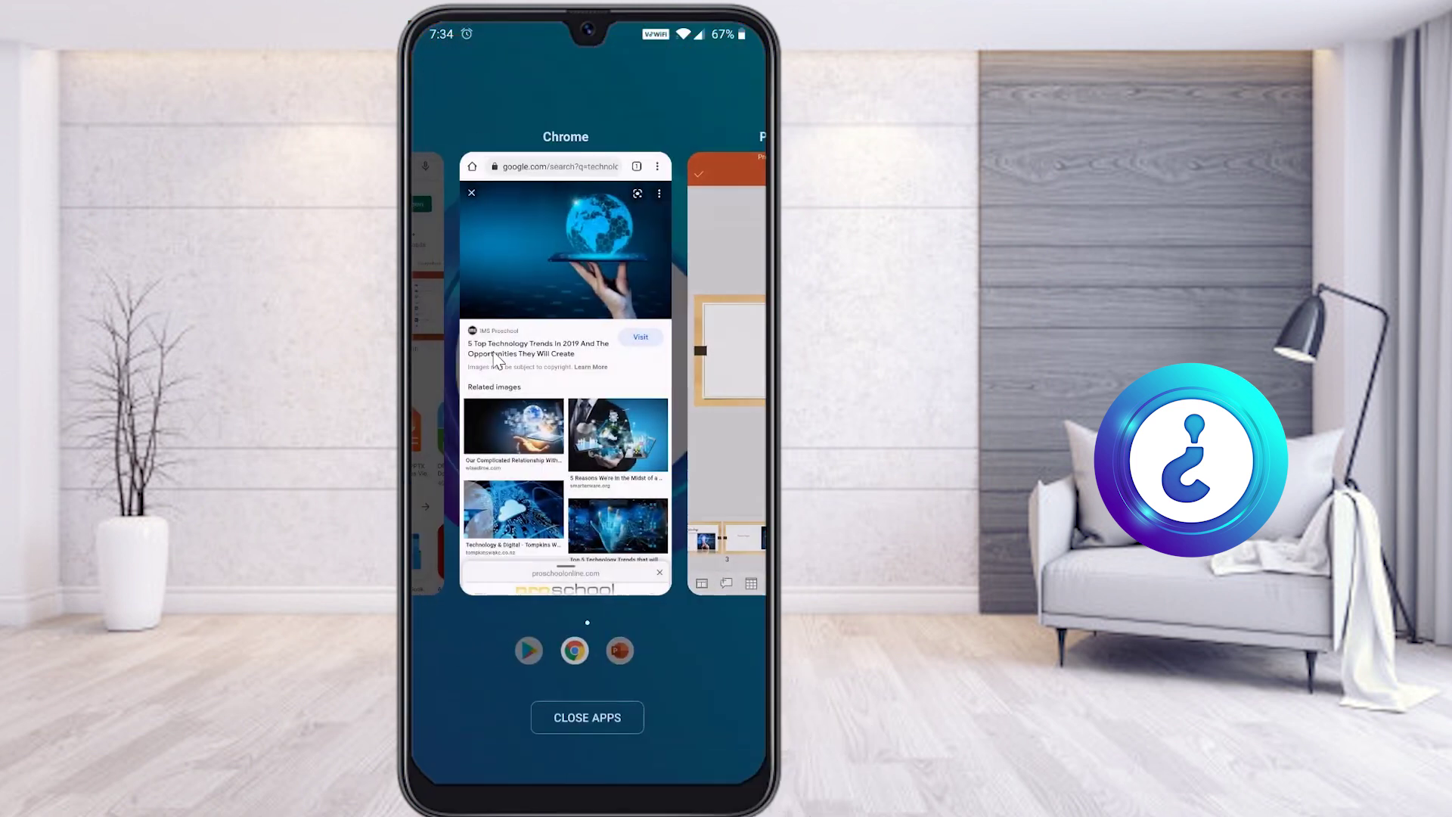
left_click(496, 362)
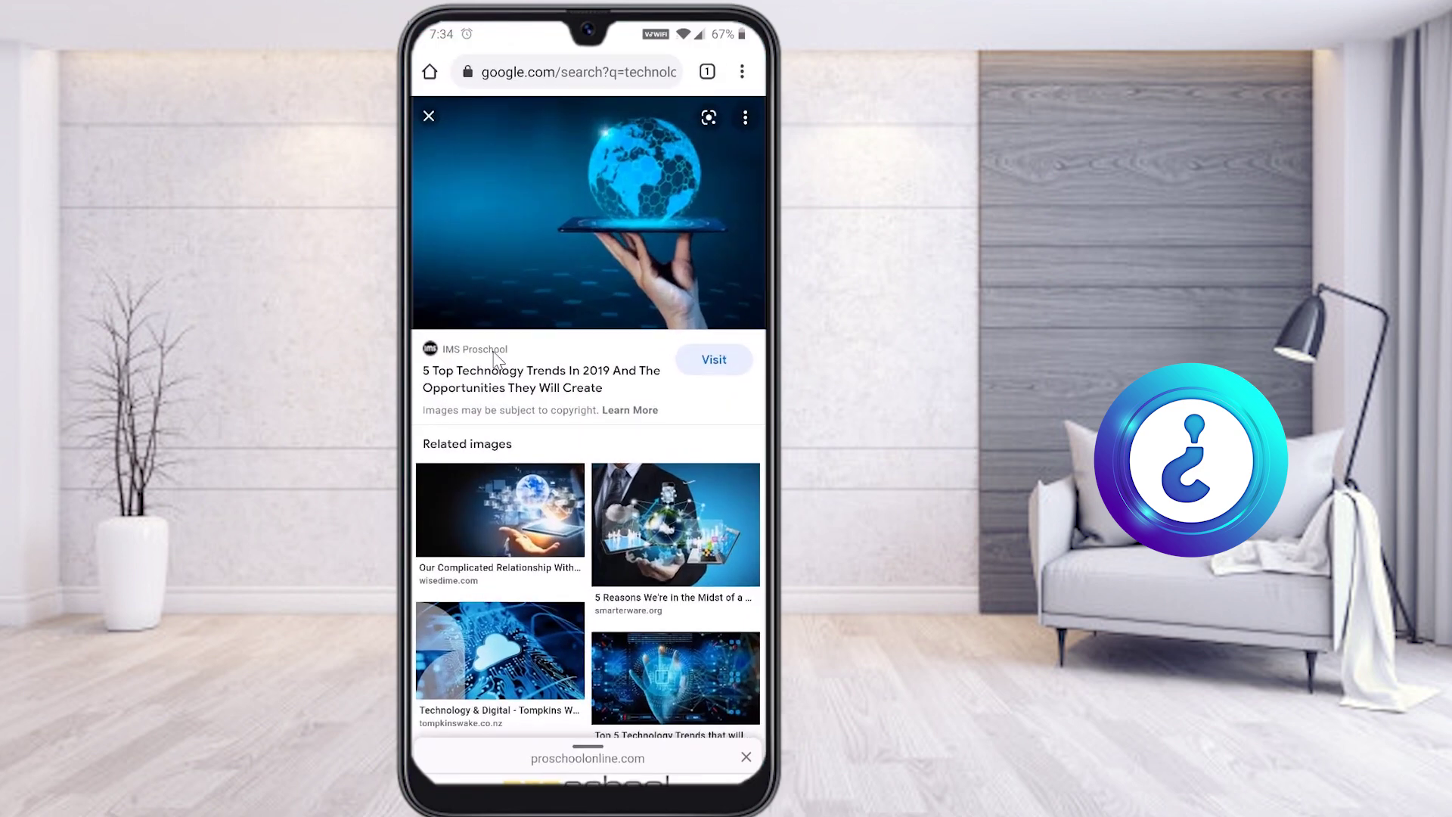
right_click(494, 352)
key("Tab")
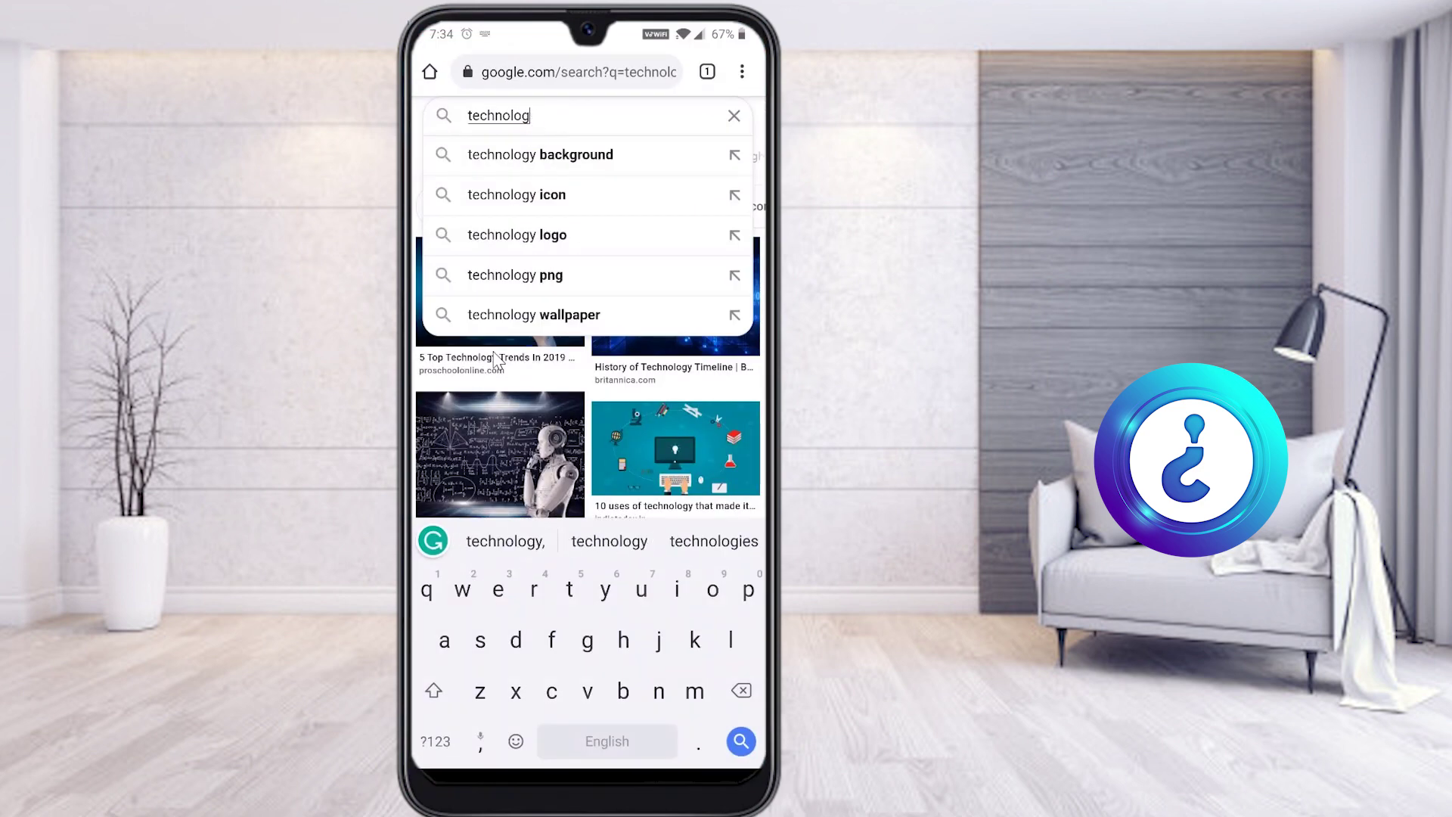
key("BackSpace")
key("BackSpace")
key("BackSpace")
key("BackSpace")
key("BackSpace")
key("BackSpace")
key("BackSpace")
key("BackSpace")
key("BackSpace")
type("hink")
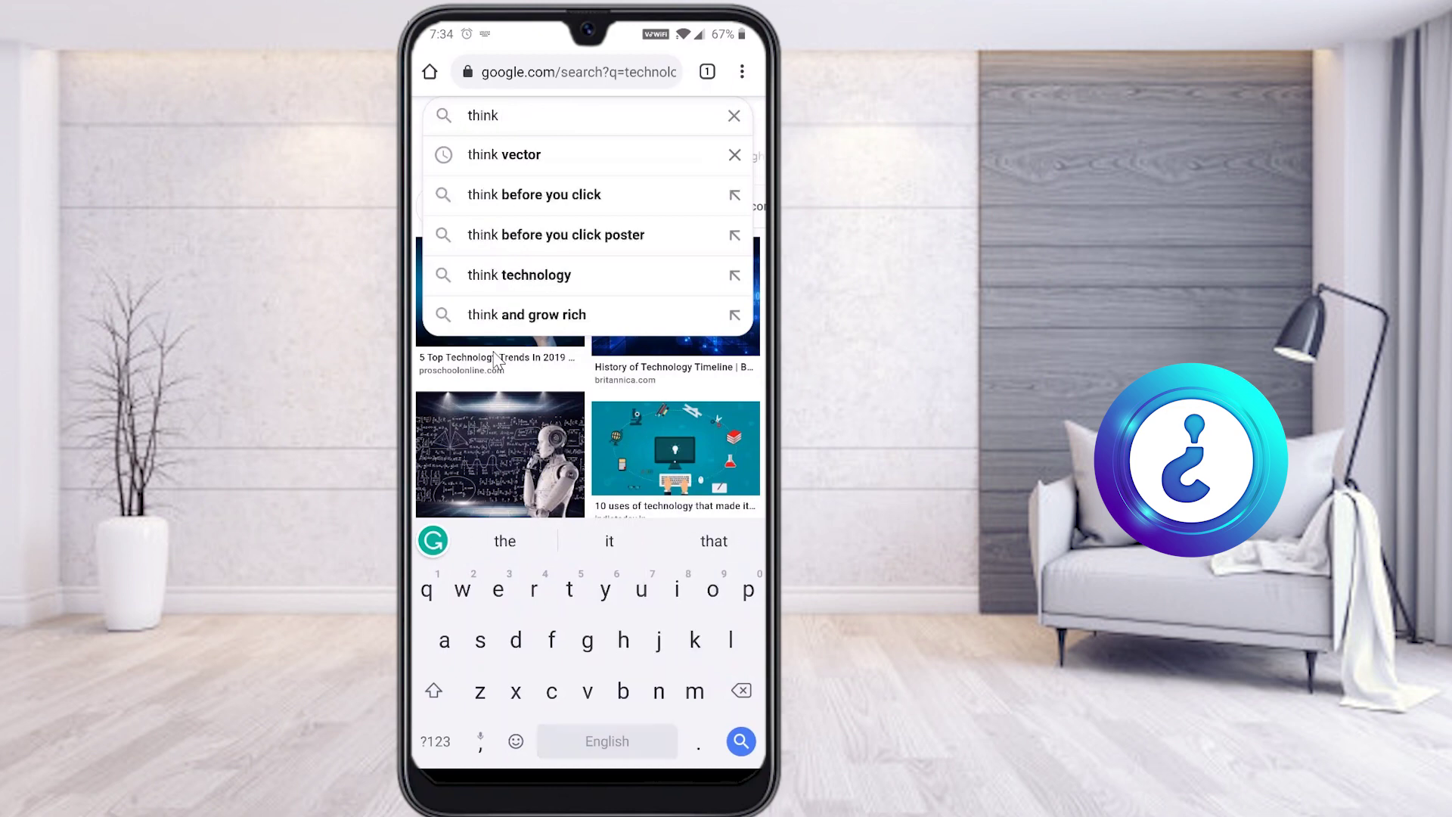
key("Down")
key("Return")
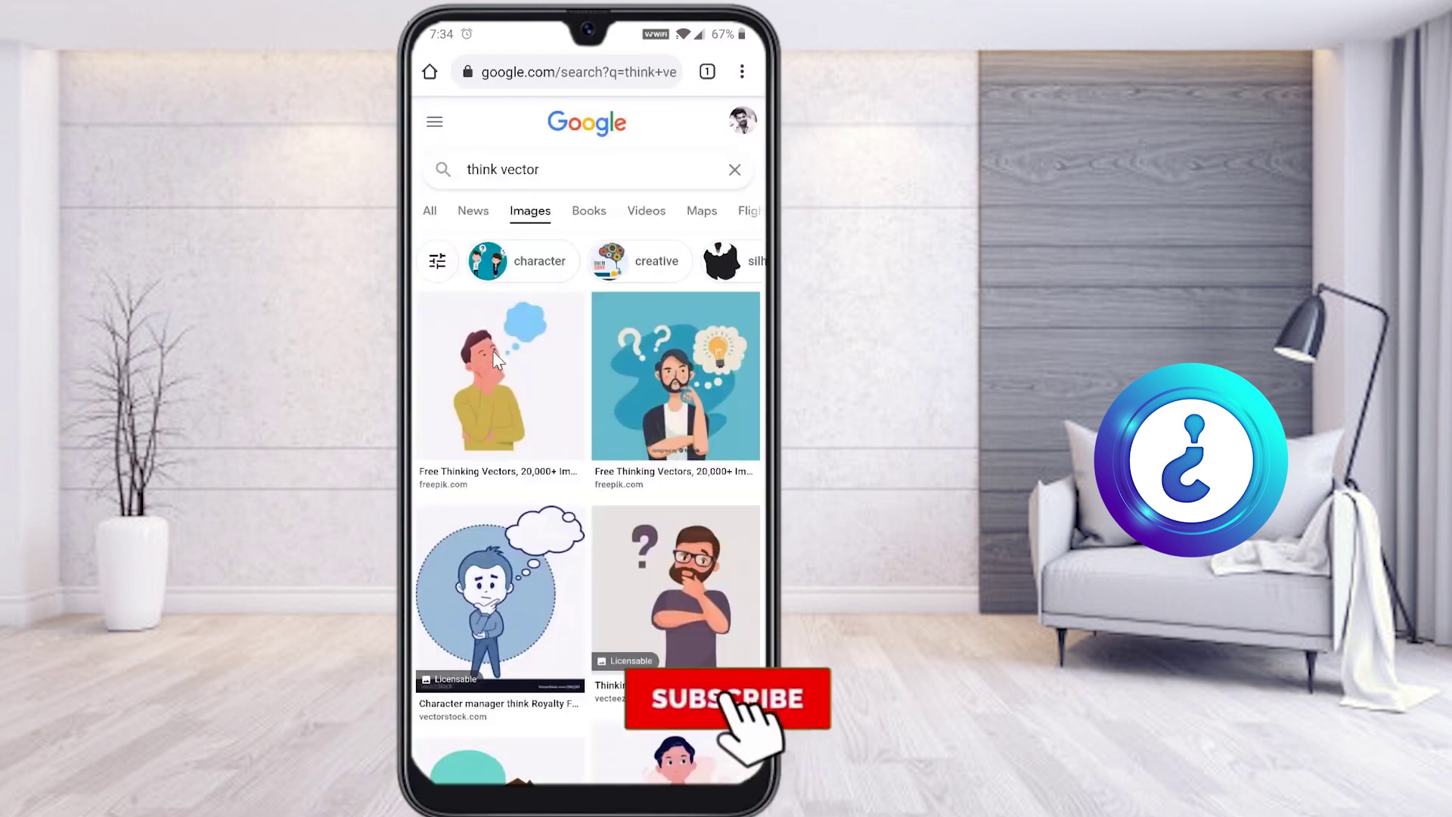
Step: Open the "Free Thinking Vectors" picture of a man in a yellow sweater with a blue thought cloud and copy it
scroll(495, 360, "down", 4)
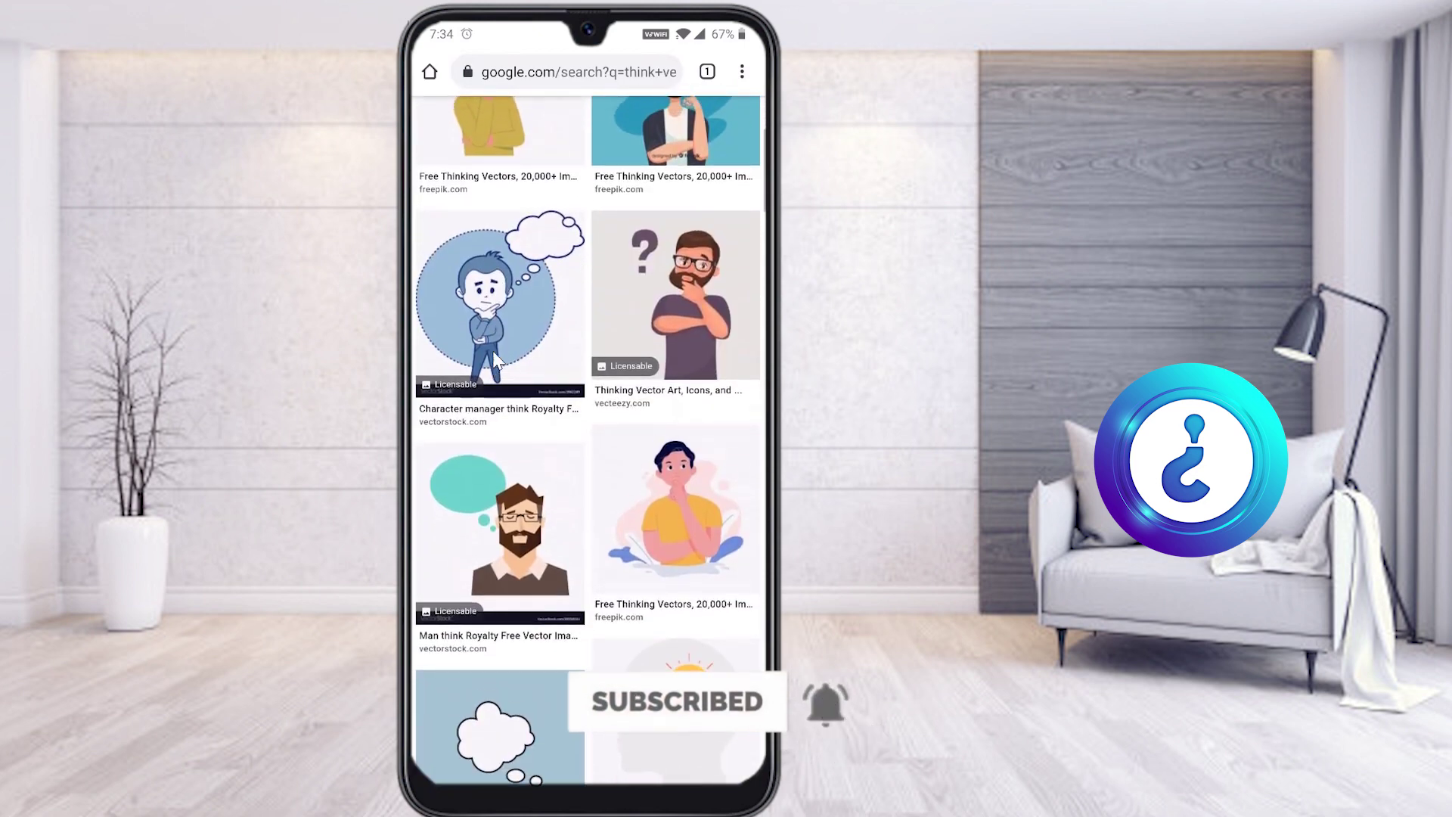
scroll(495, 359, "up", 4)
left_click(495, 359)
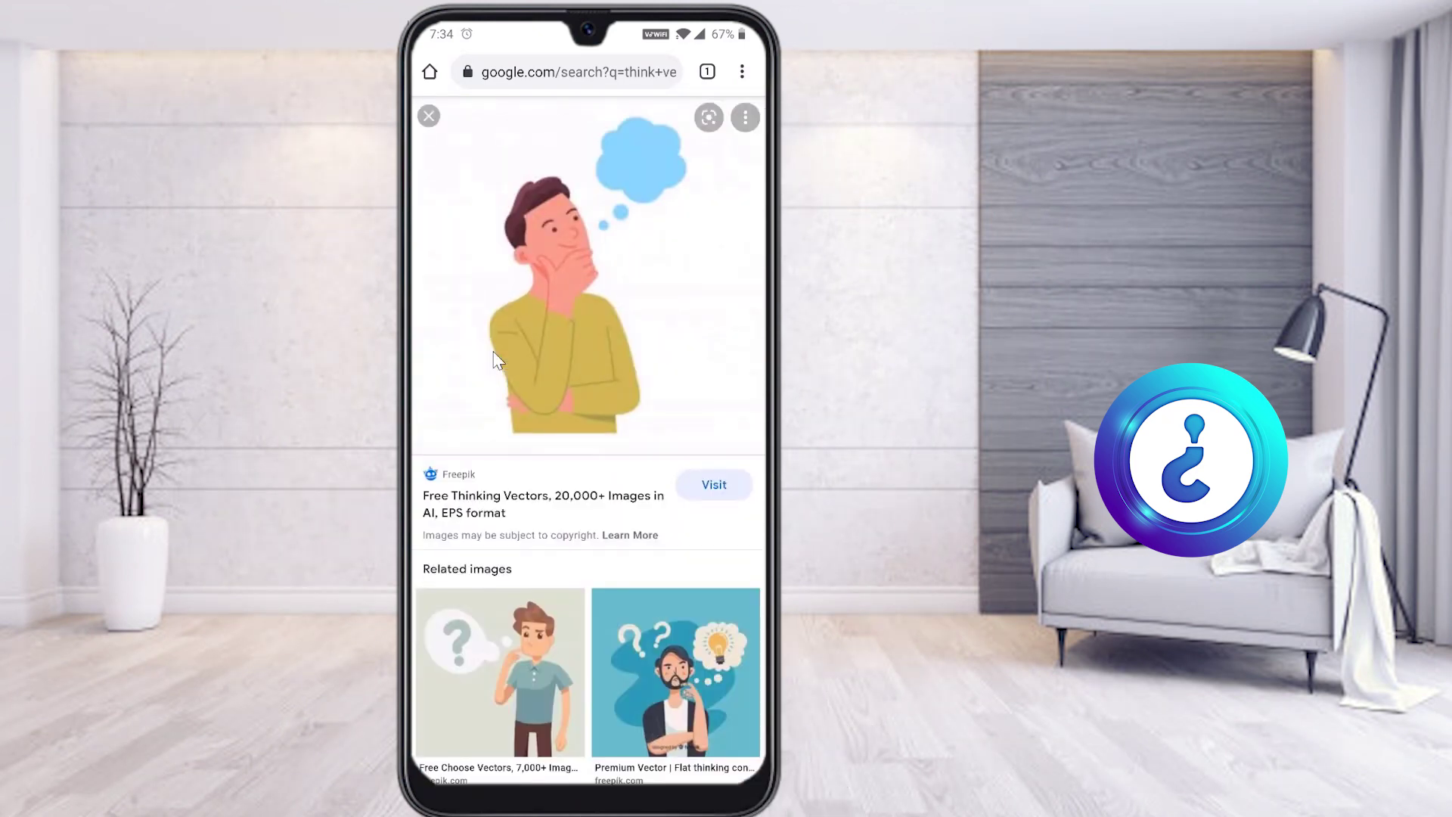
right_click(496, 359)
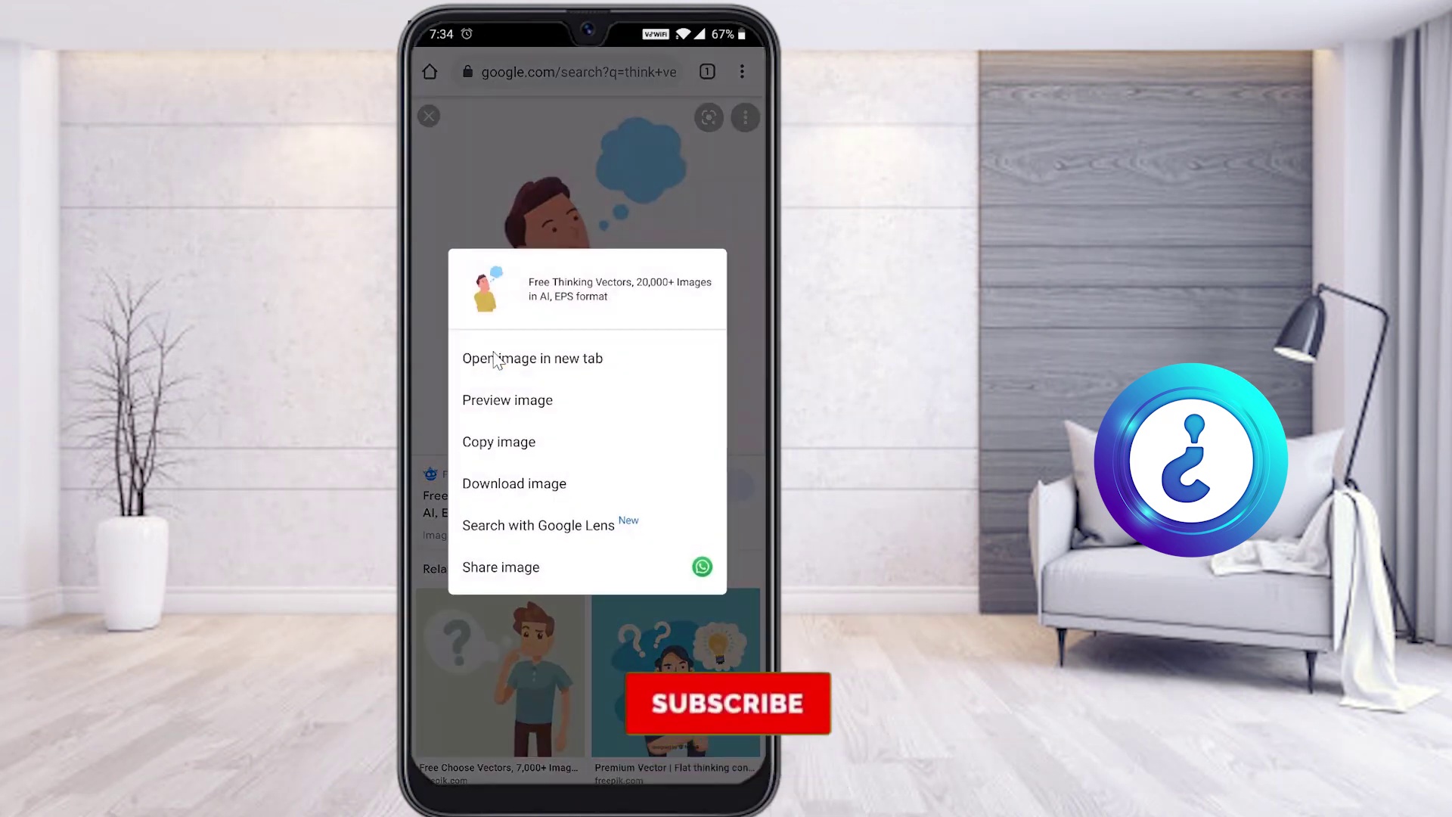
key("alt+s")
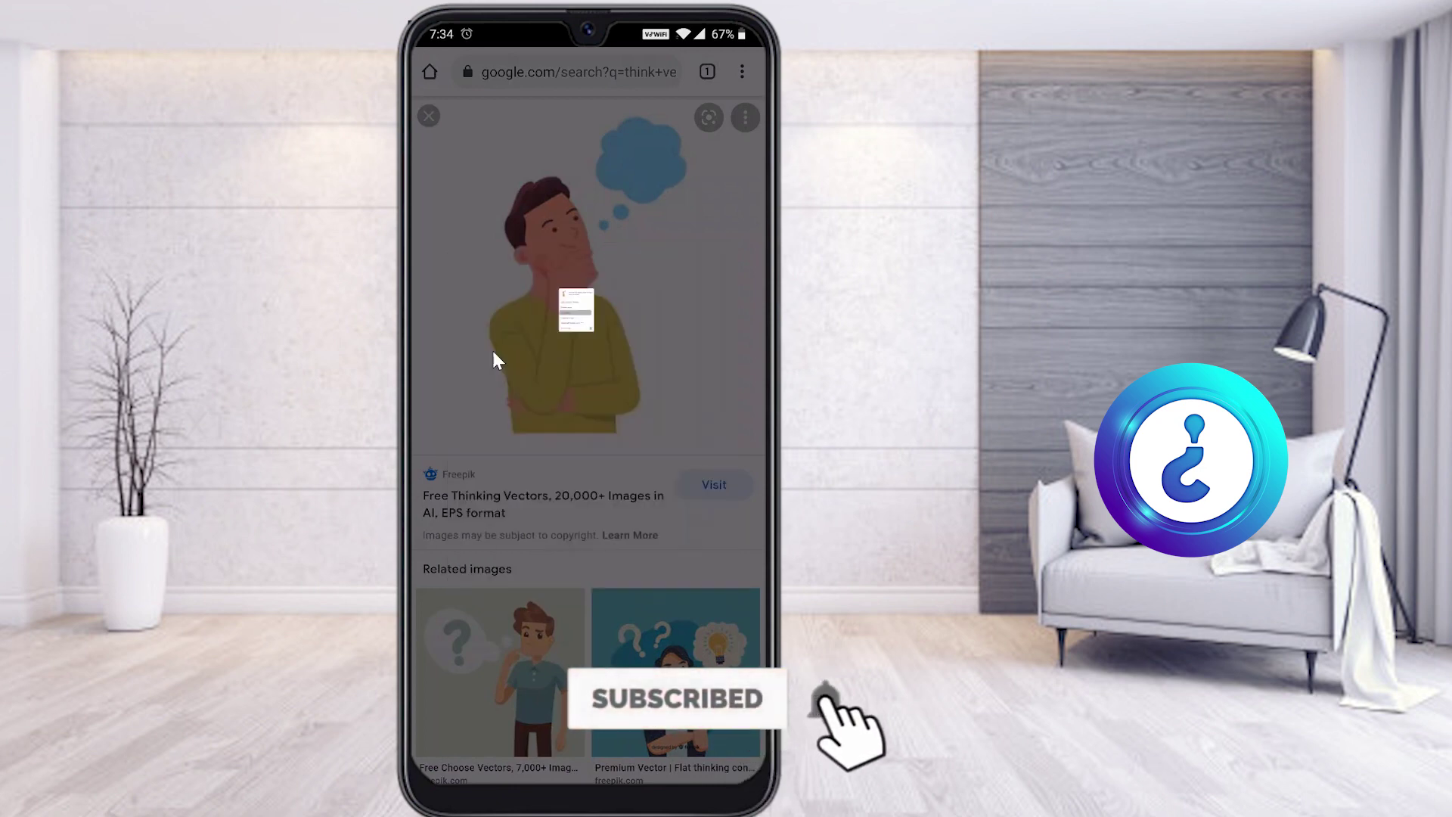
Step: Return to PowerPoint, paste the thinking man picture onto the fifth slide, and place it left of the cloud shape
left_click(495, 359)
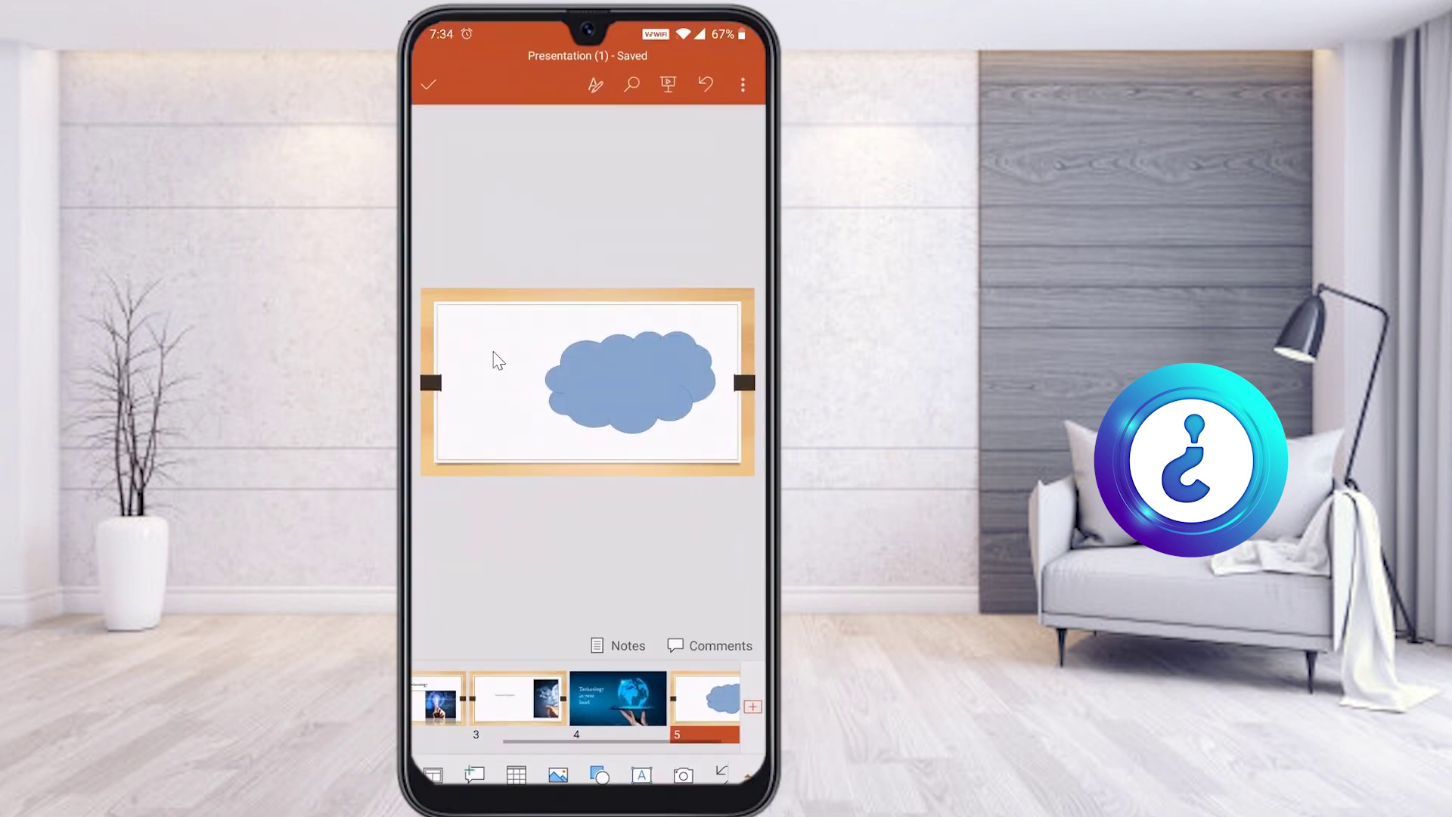
left_click(496, 358)
left_click(493, 353)
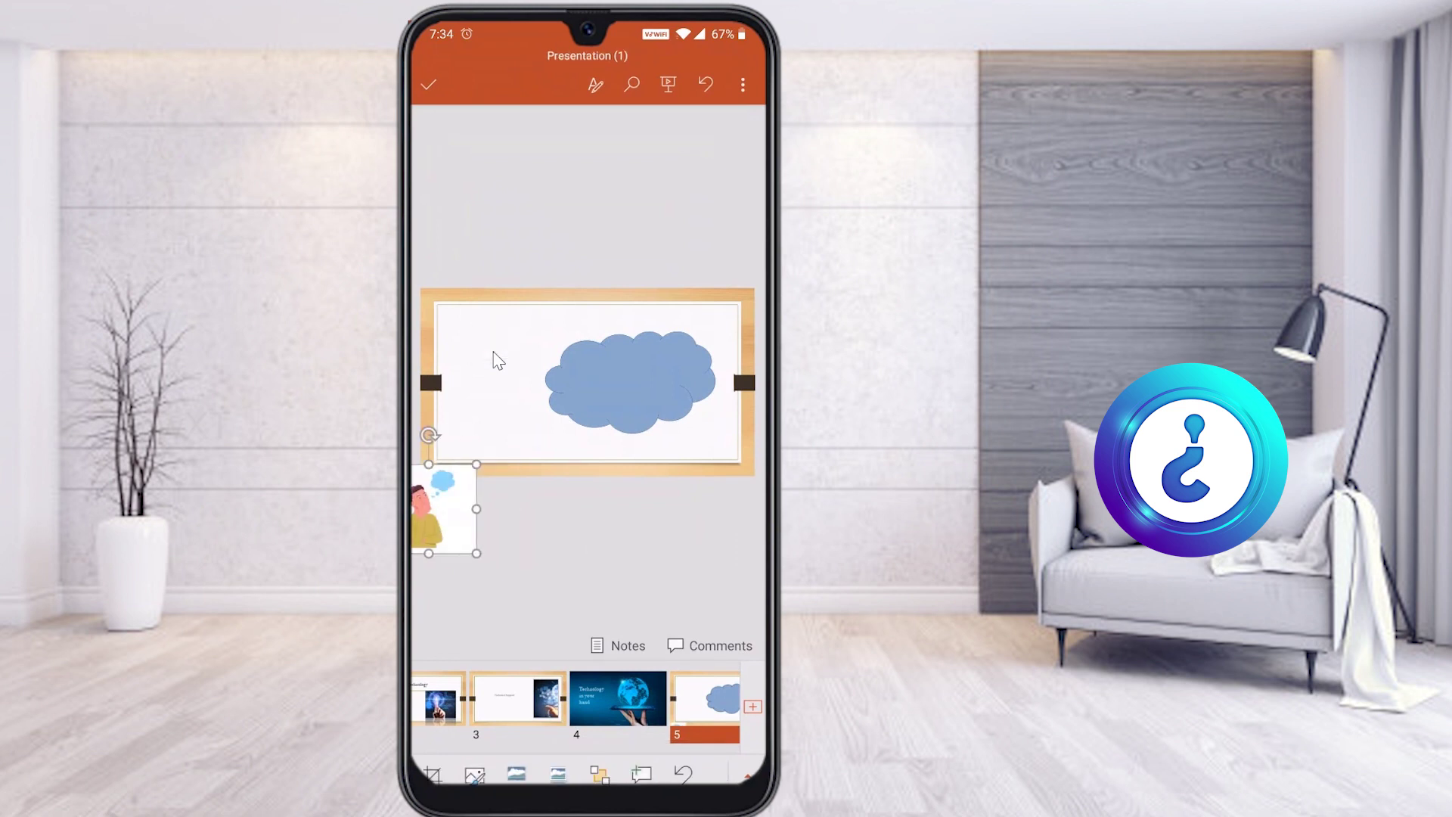
left_click_drag(493, 351, 493, 351)
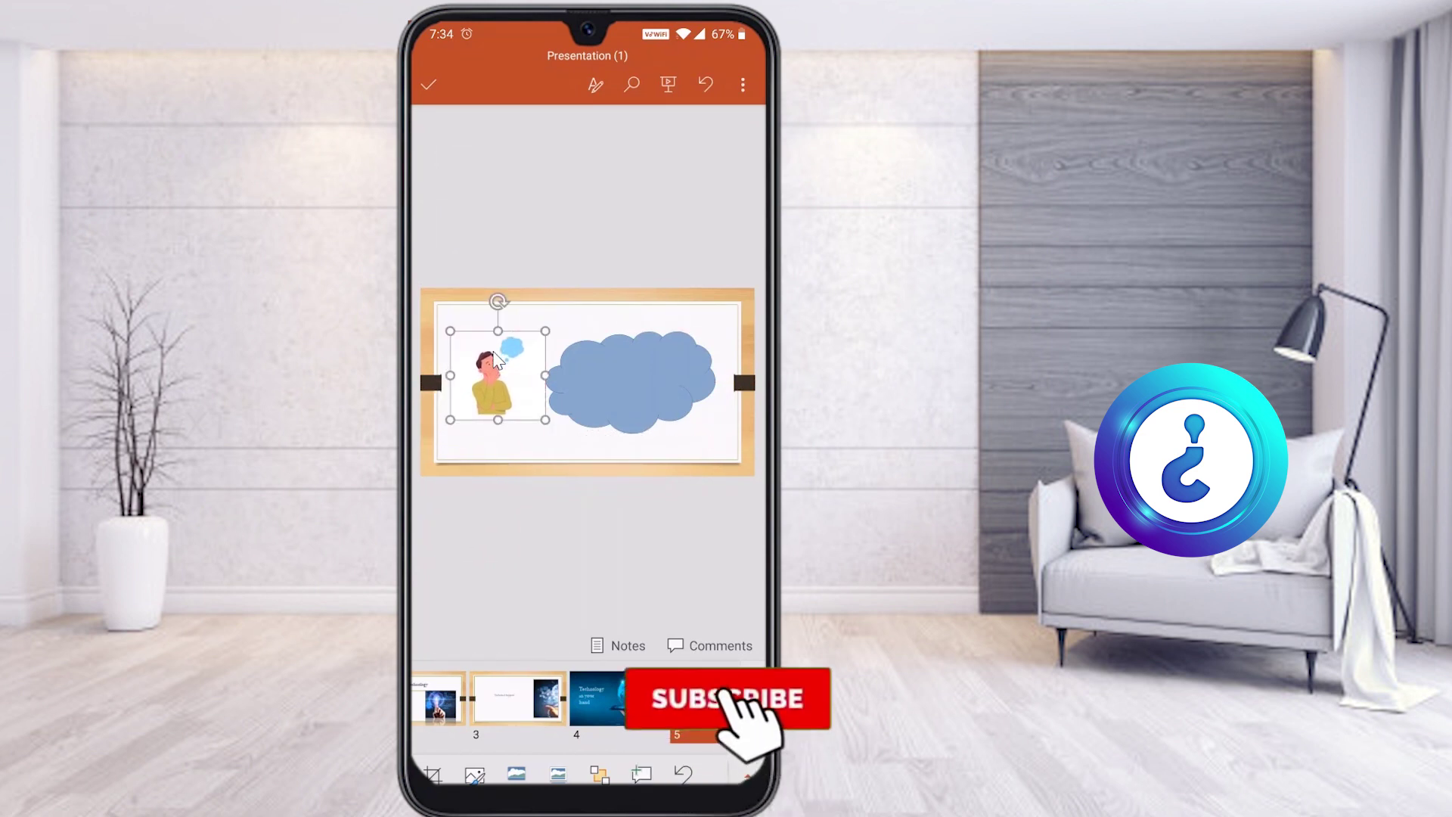
left_click(630, 382)
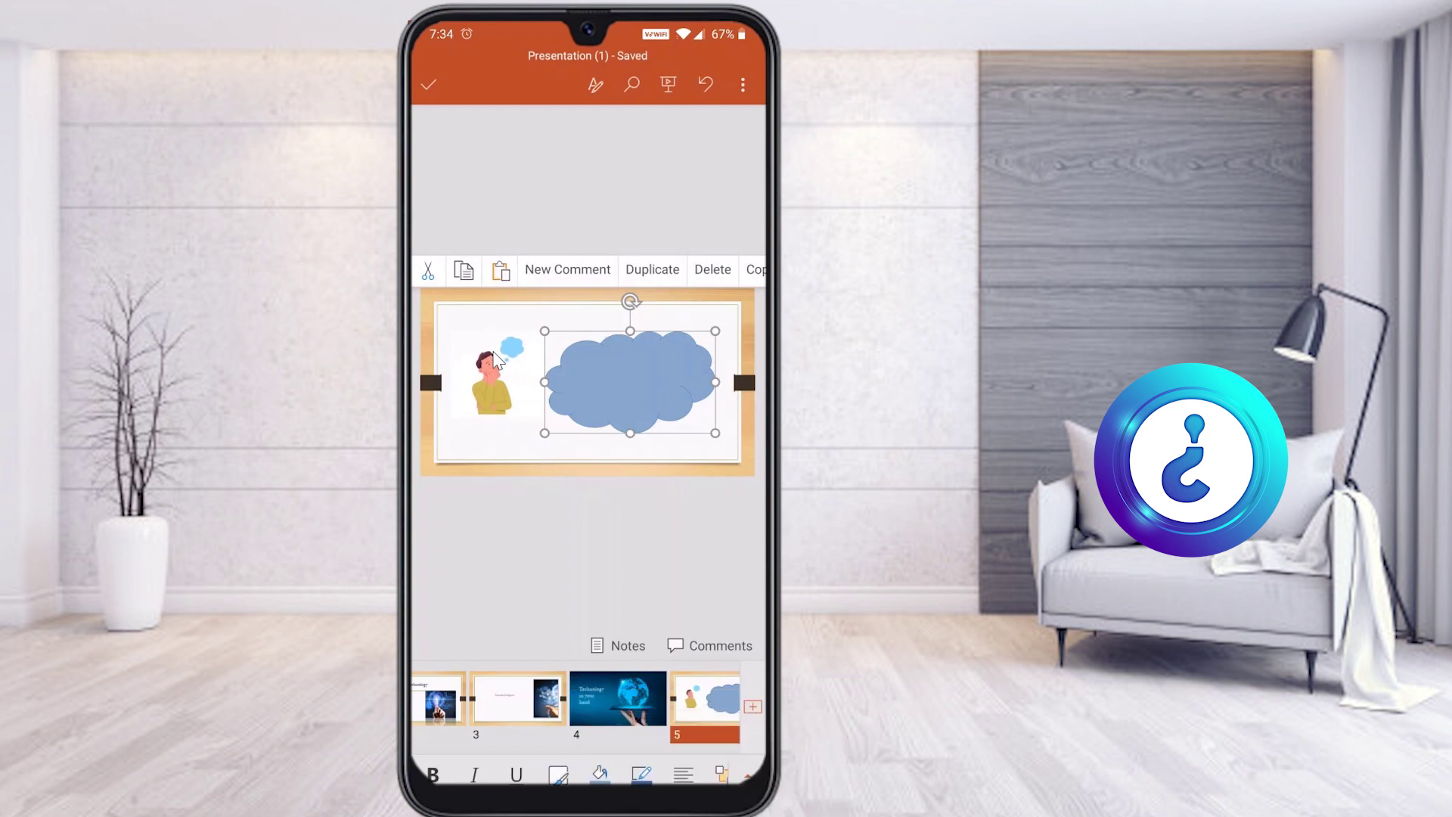
key("Escape")
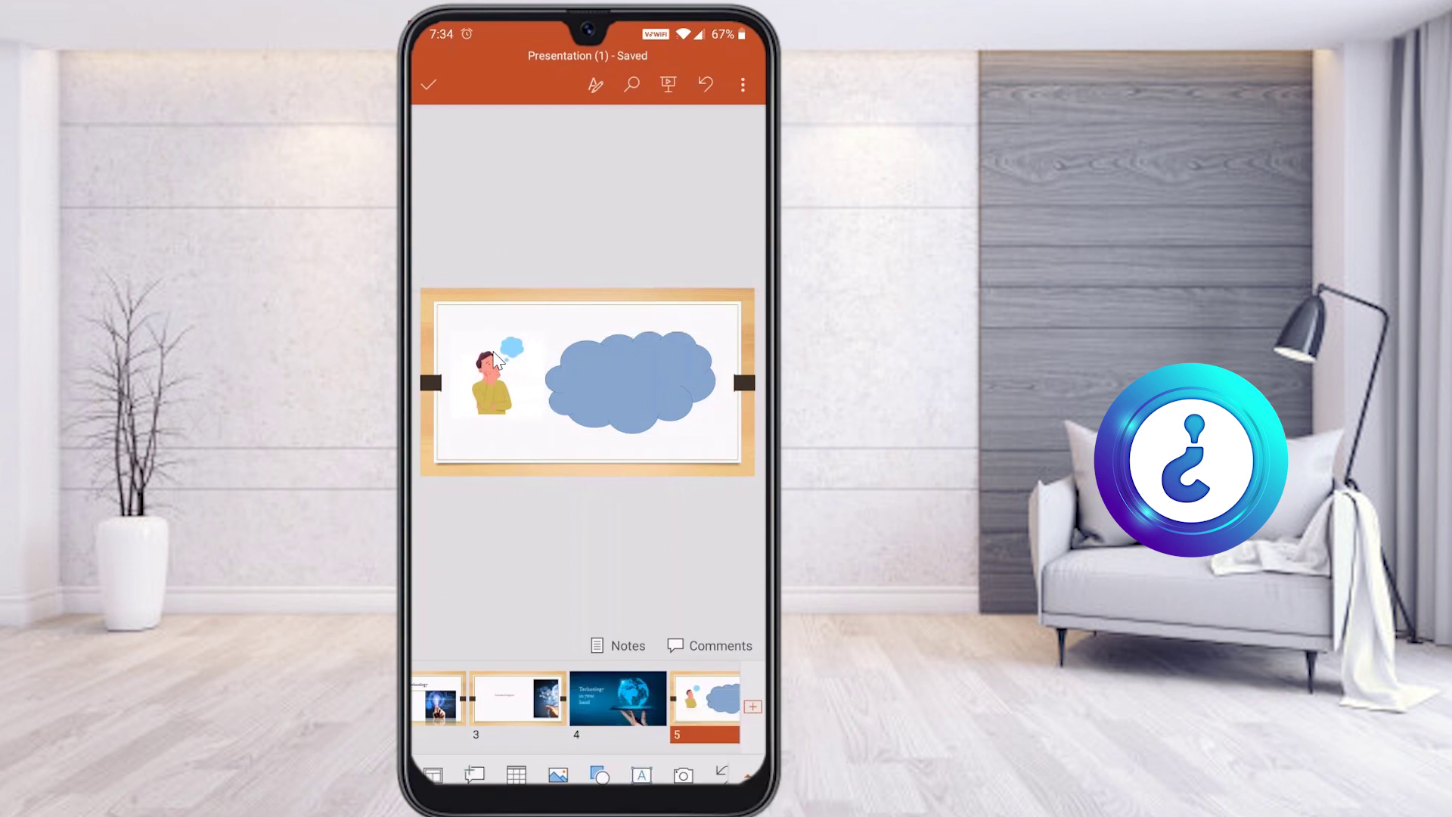
Step: Insert a text box on the fifth slide's cloud shape and enter "Think about how" in bold
left_click(495, 359)
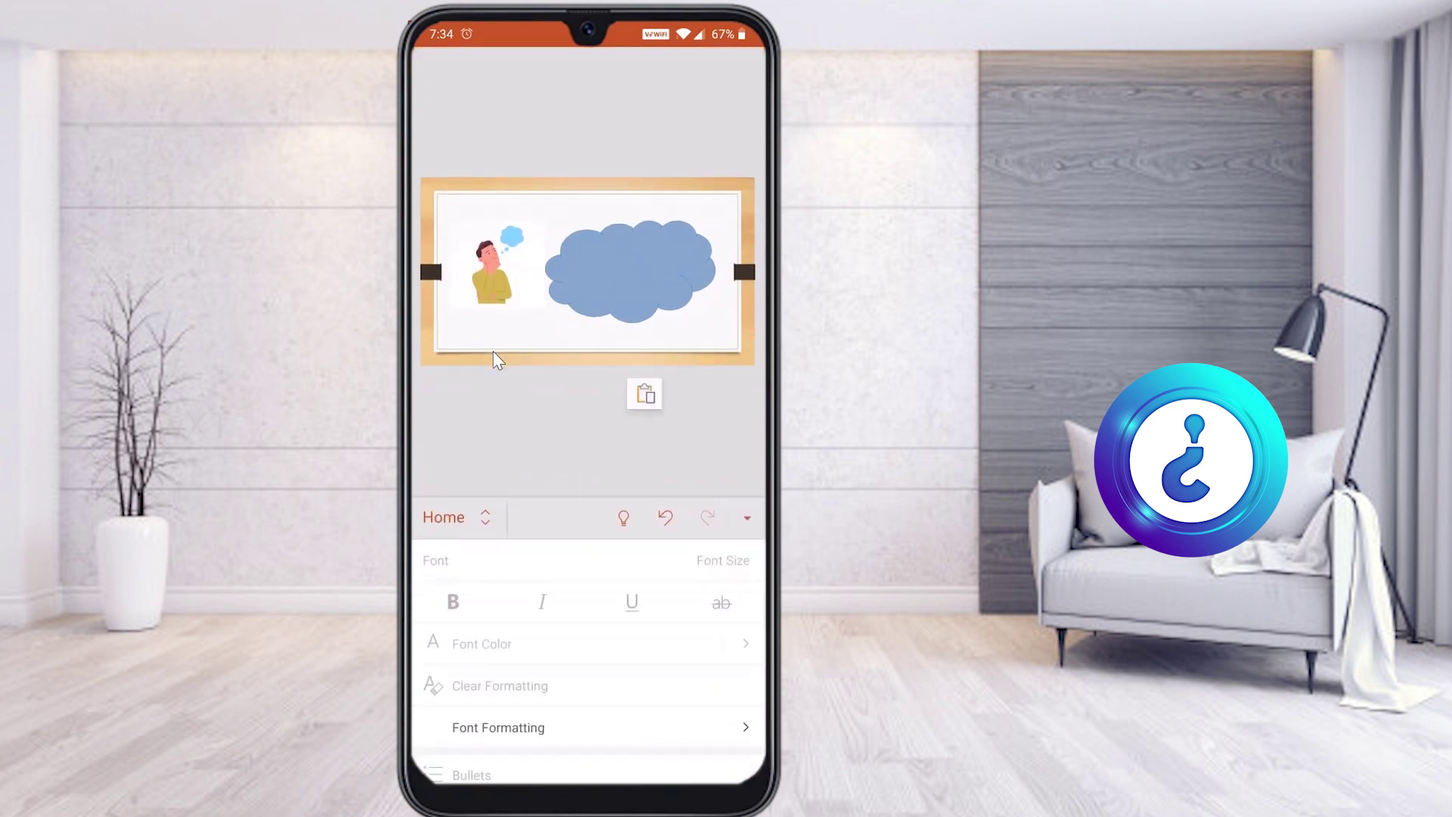
key("Tab")
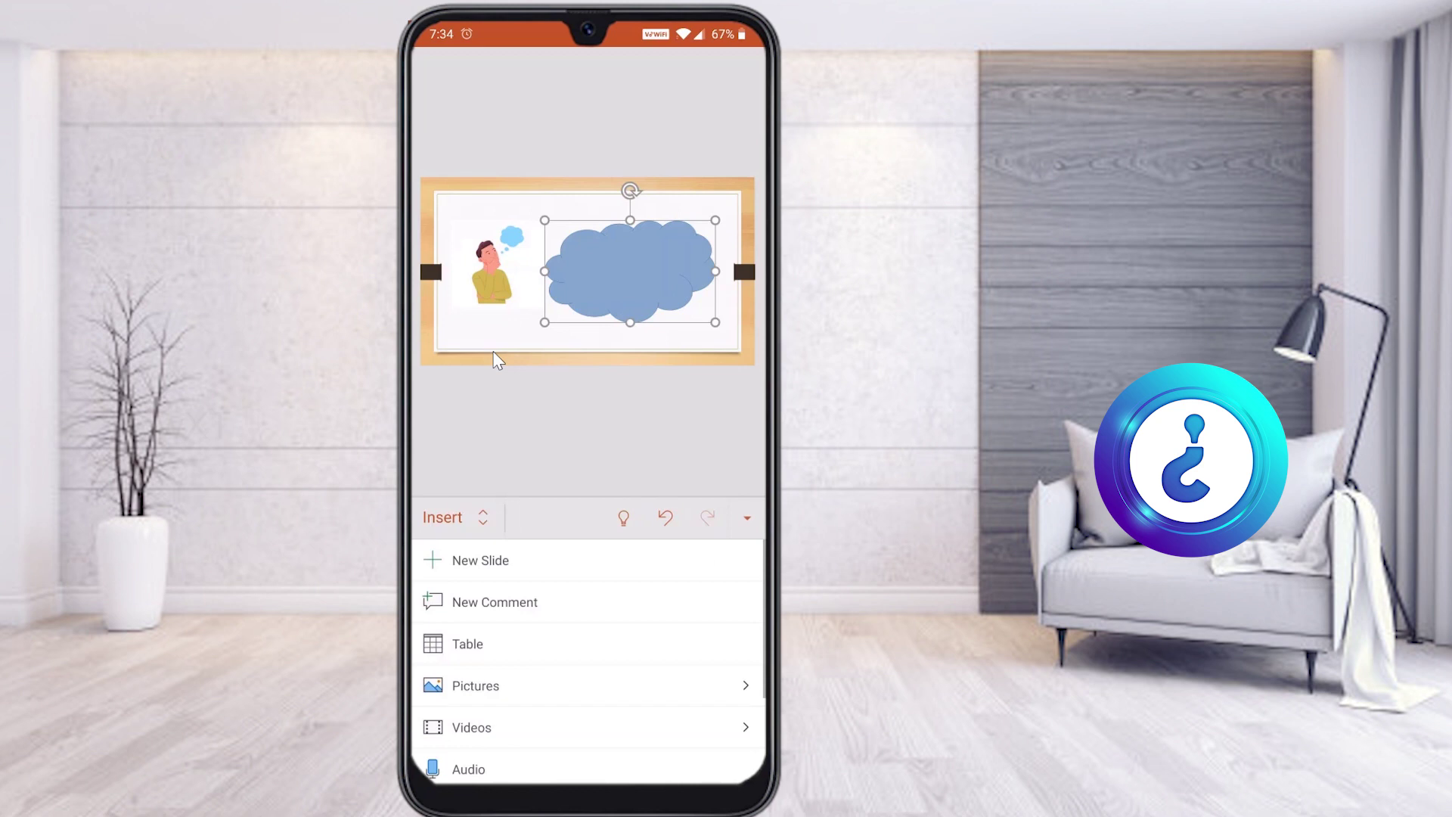
scroll(587, 661, "down", 2)
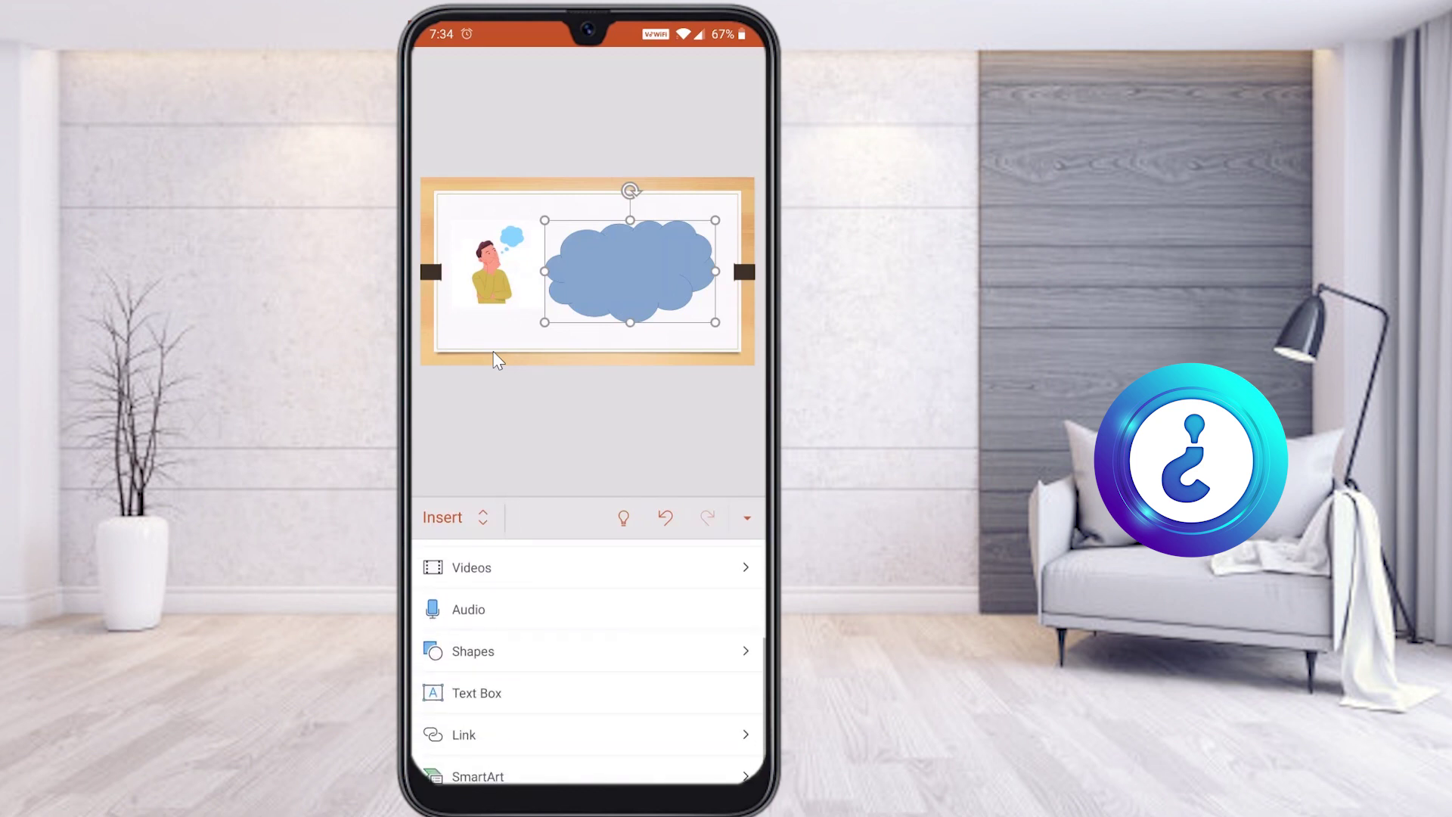
key("Return")
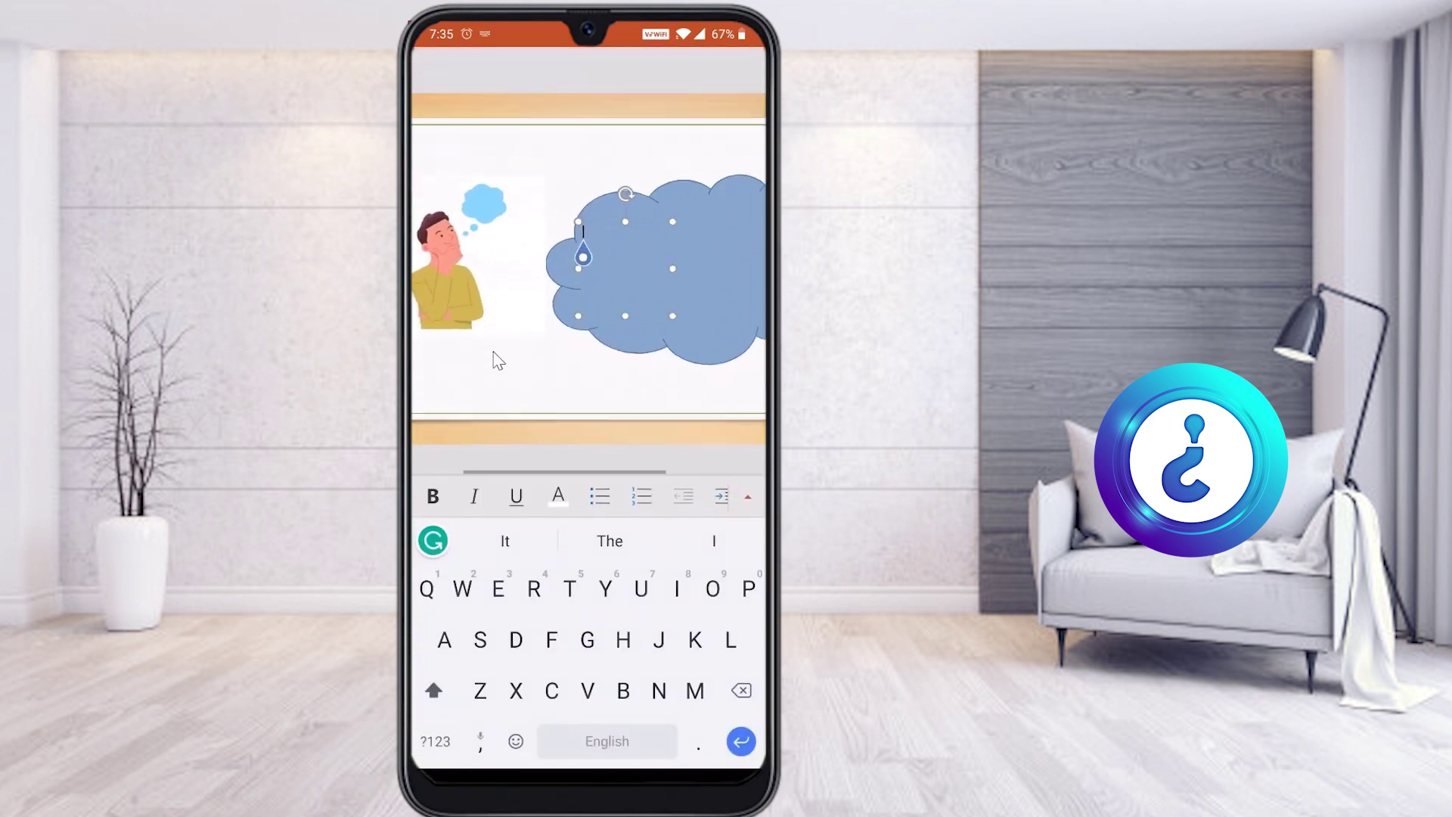
type("Thi")
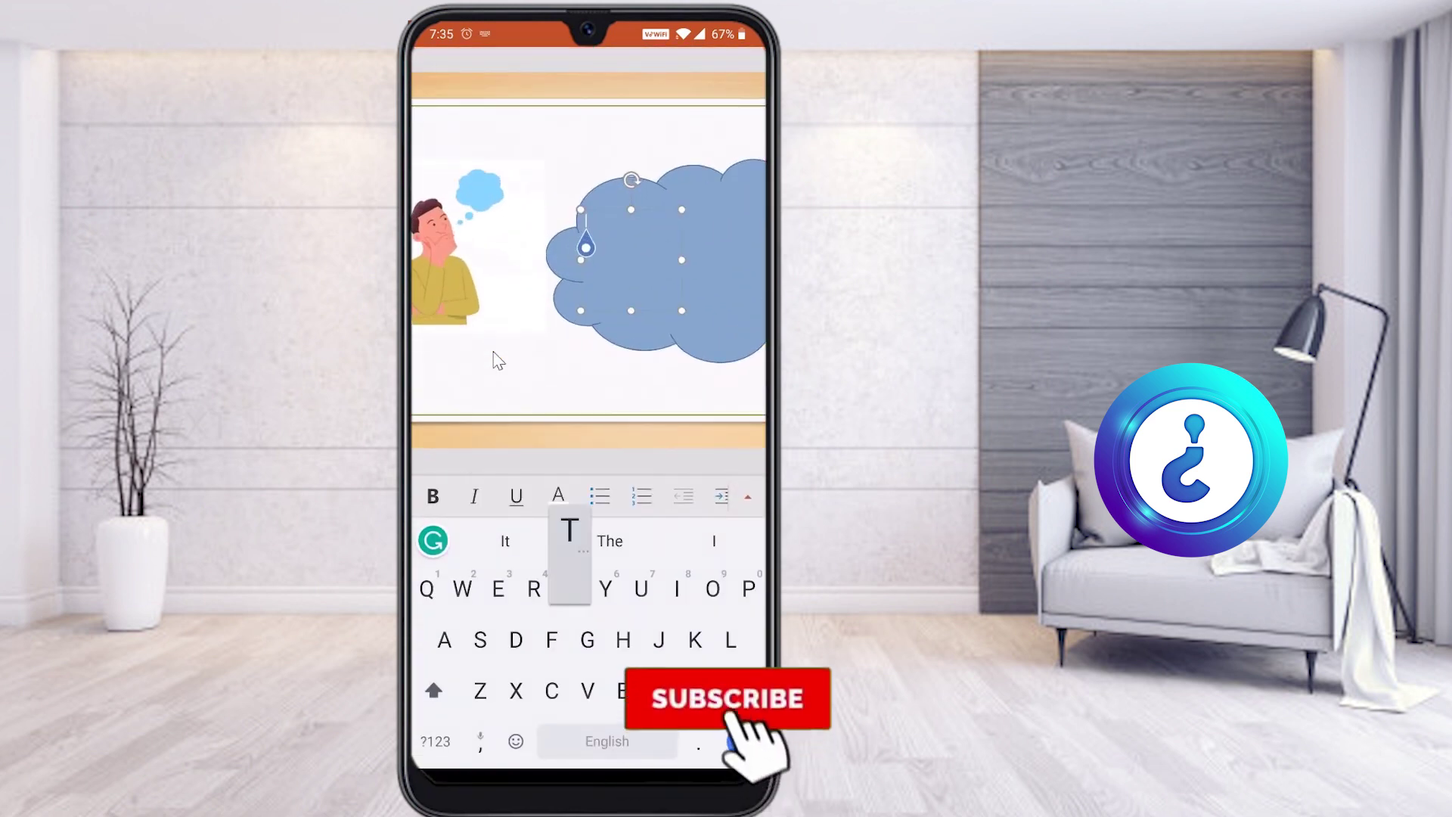
type("nk ")
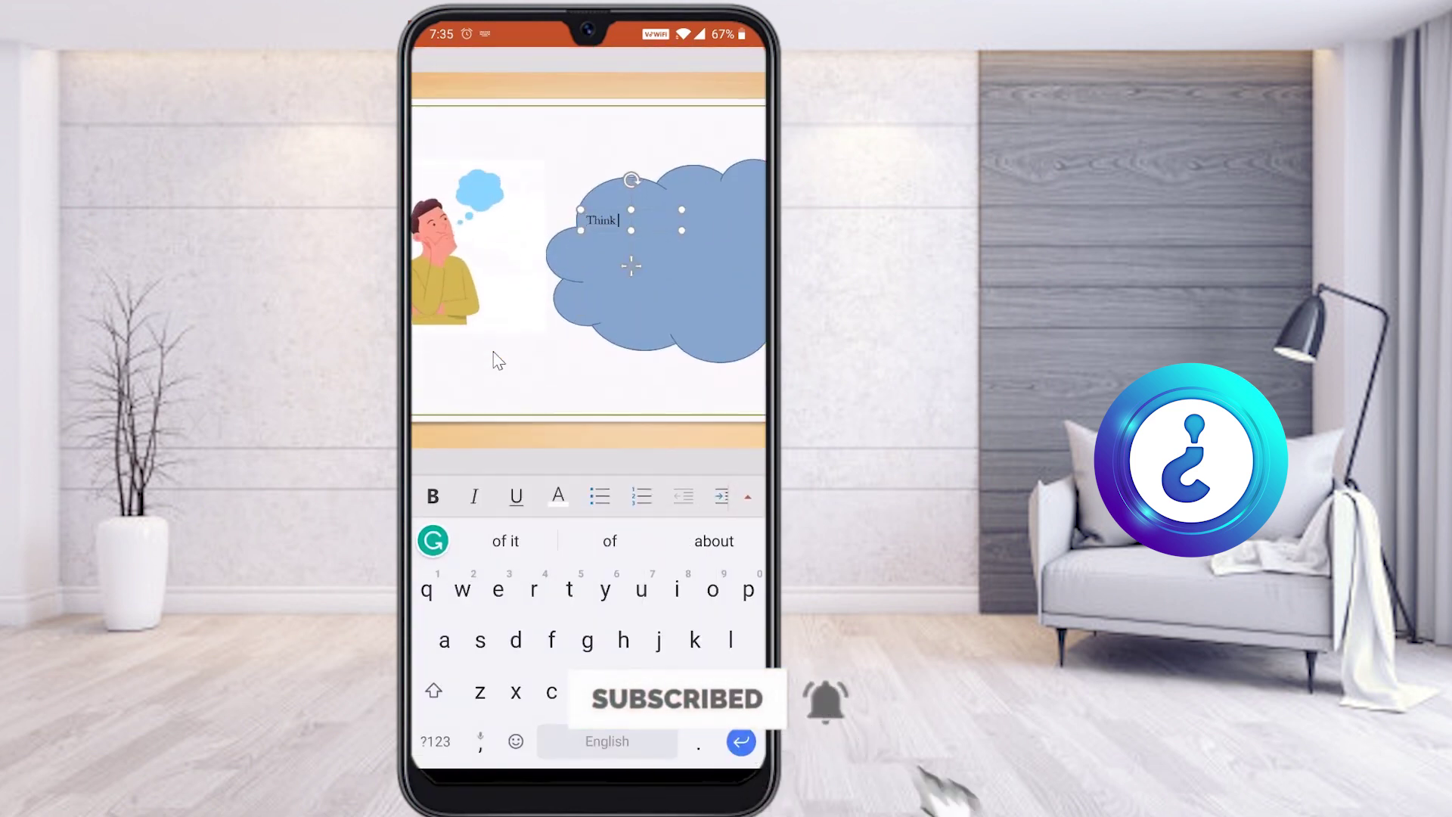
type("about ")
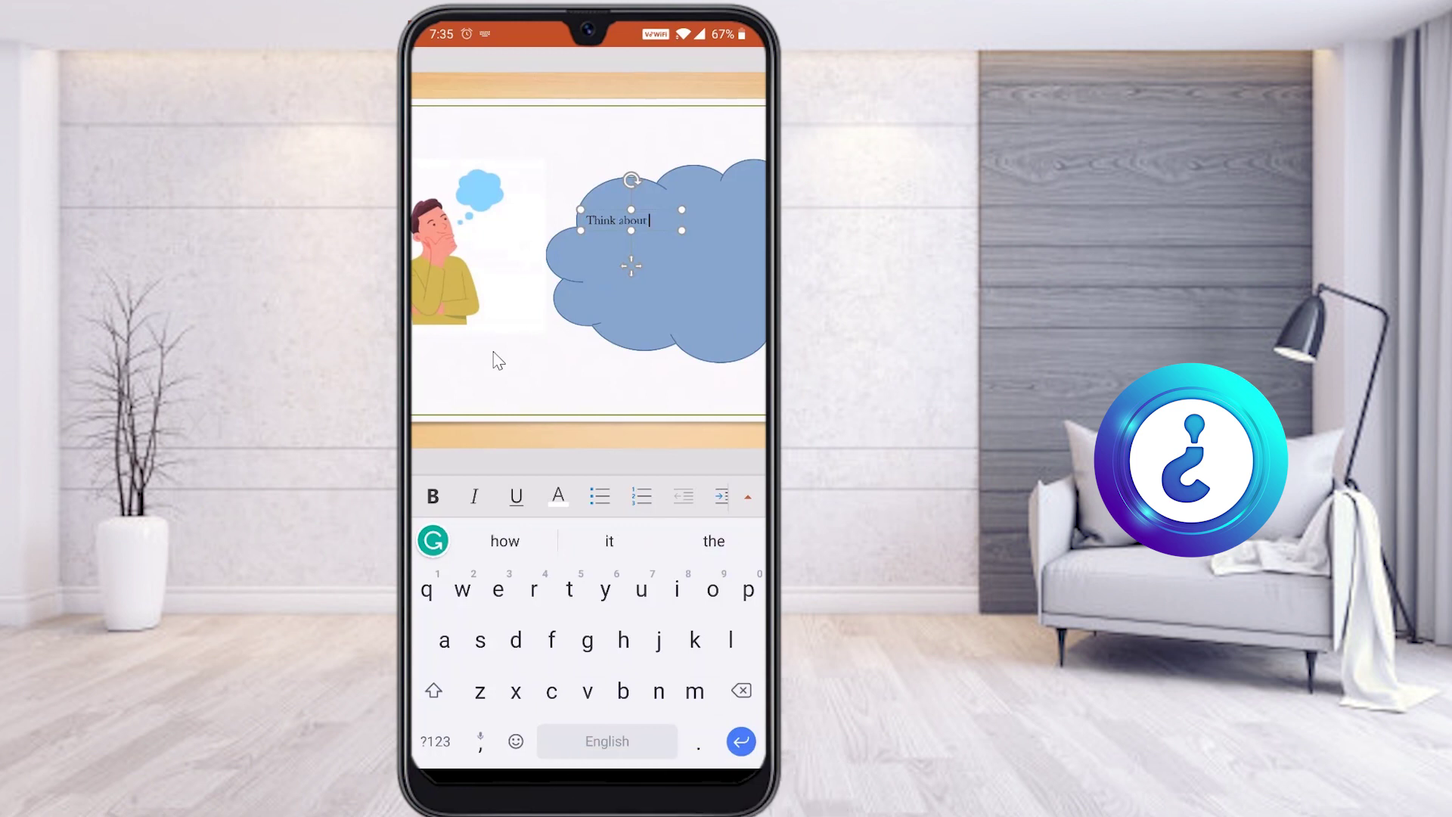
type("how")
left_click(497, 361)
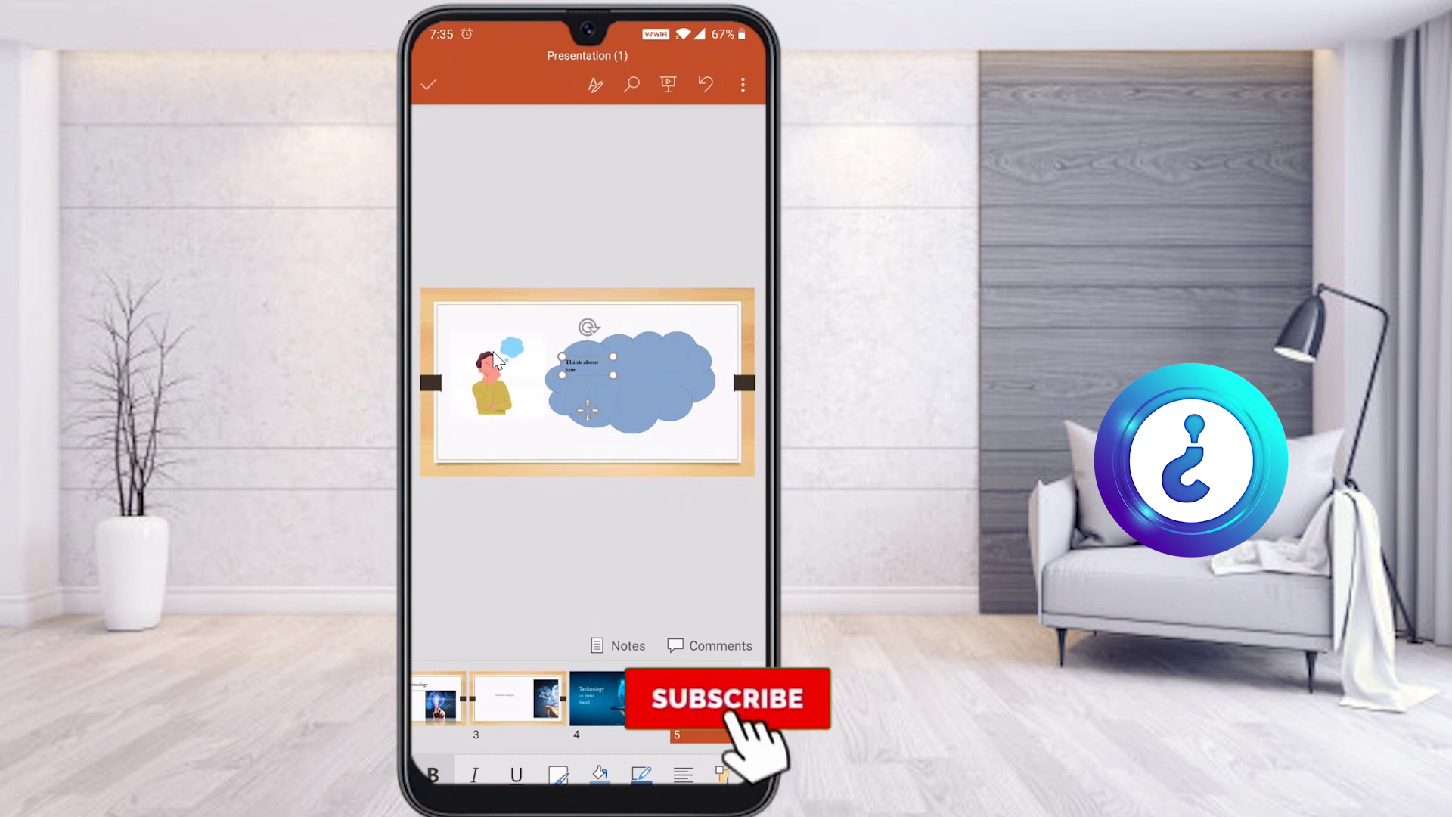
Step: Format all the text on the cloud as italic, size 36, with black font color
key("ctrl+shift+Left")
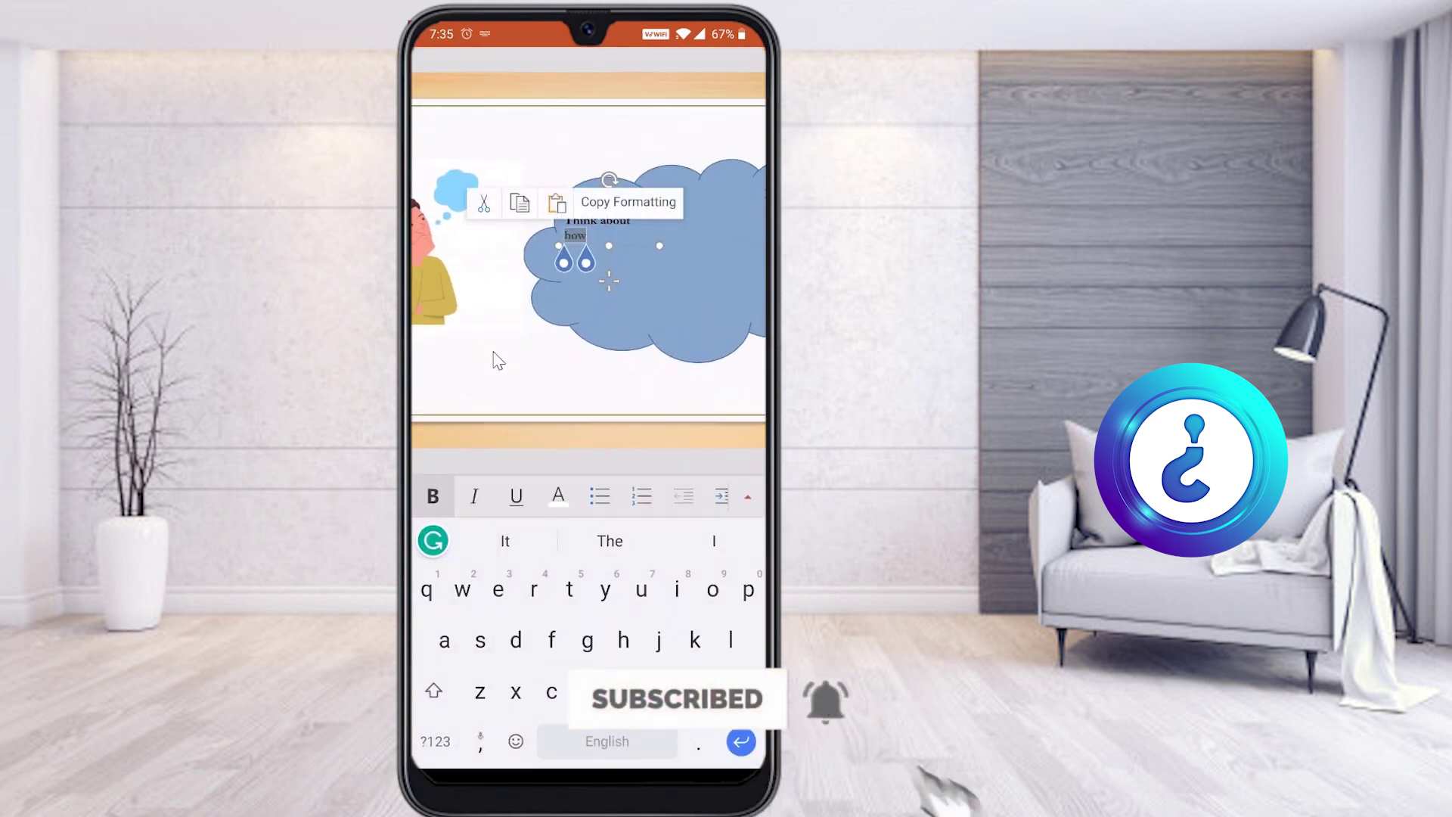
key("ctrl+a")
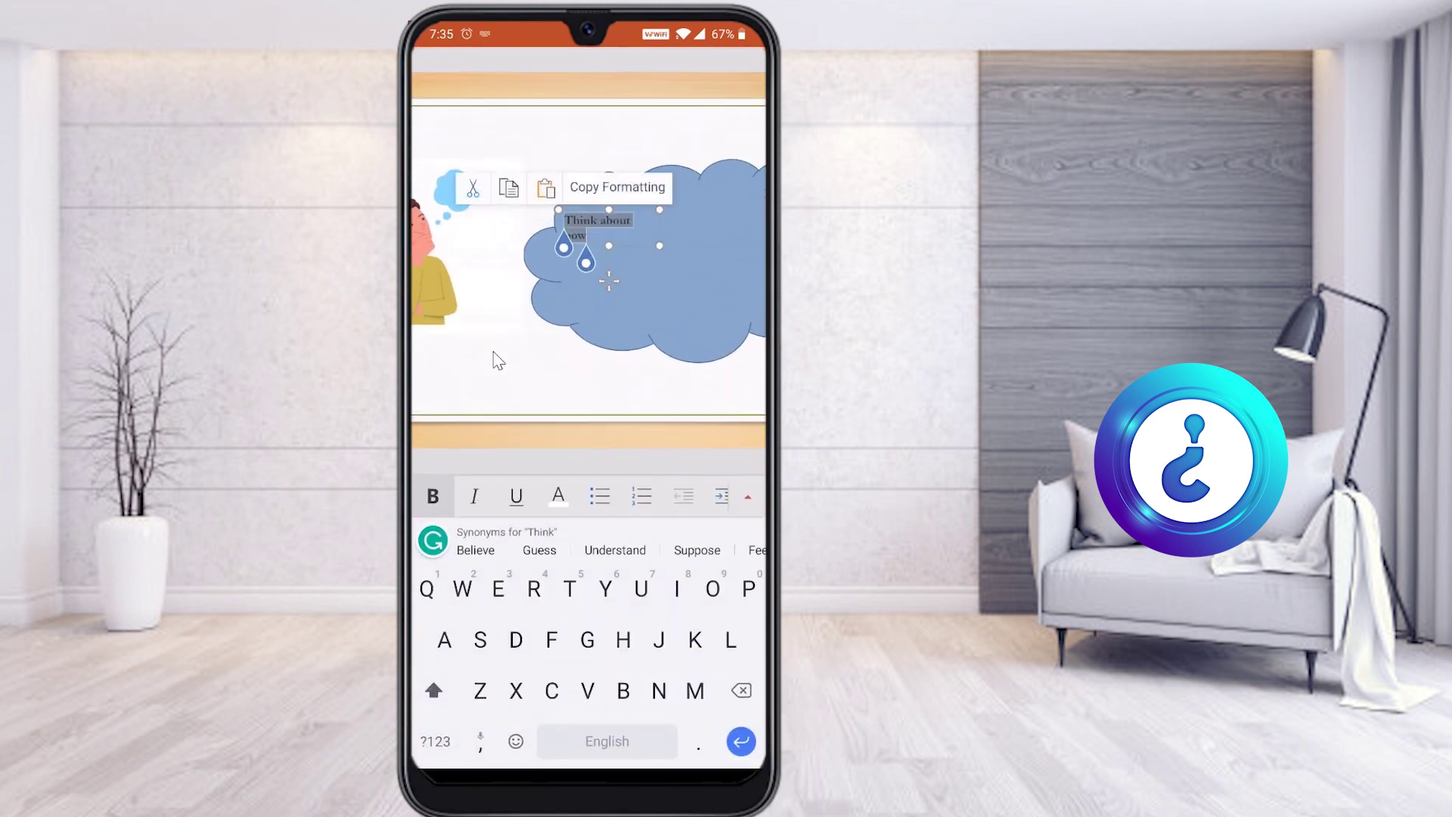
key("Escape")
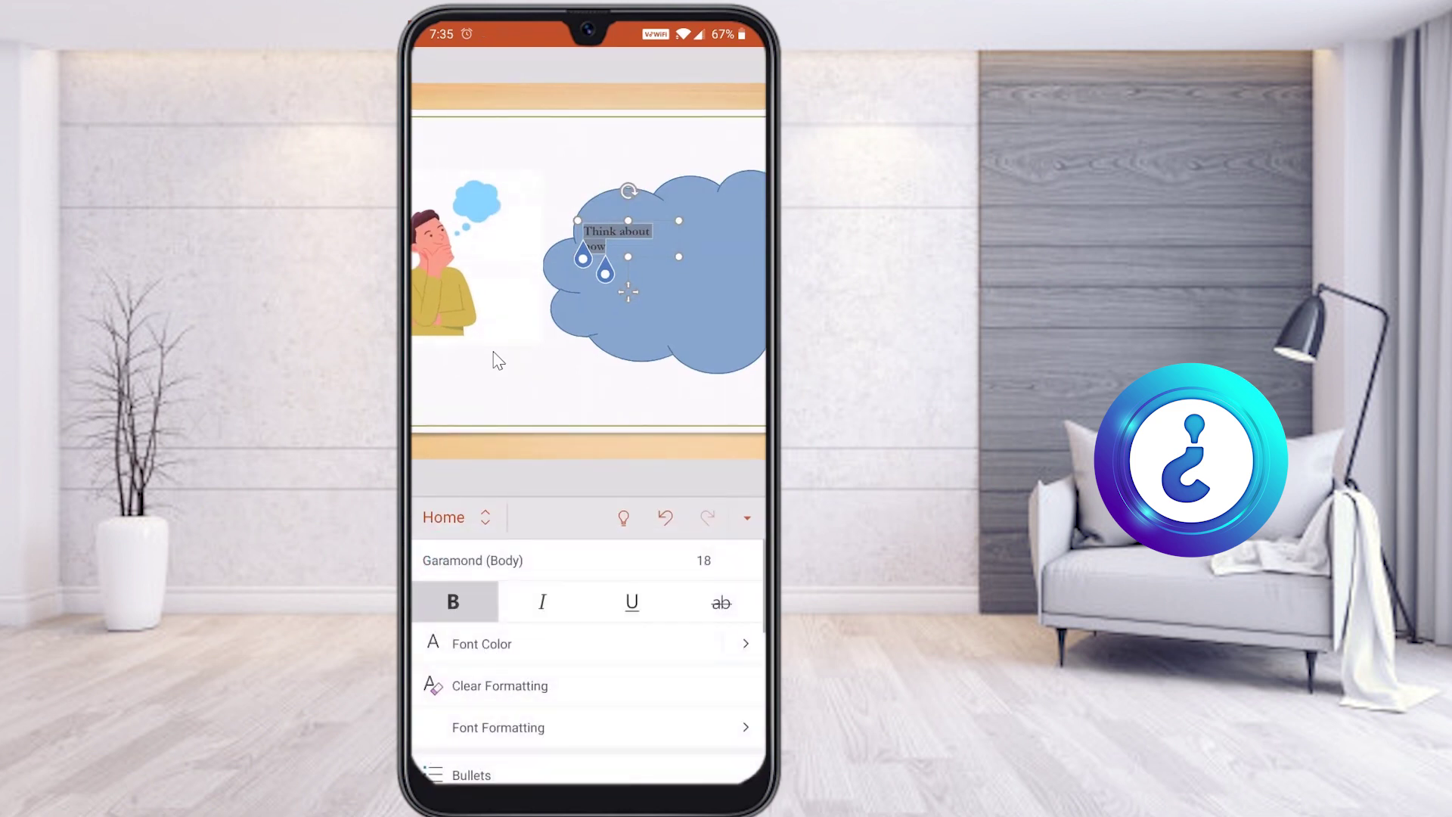
key("ctrl+shift+p")
scroll(588, 661, "down", 4)
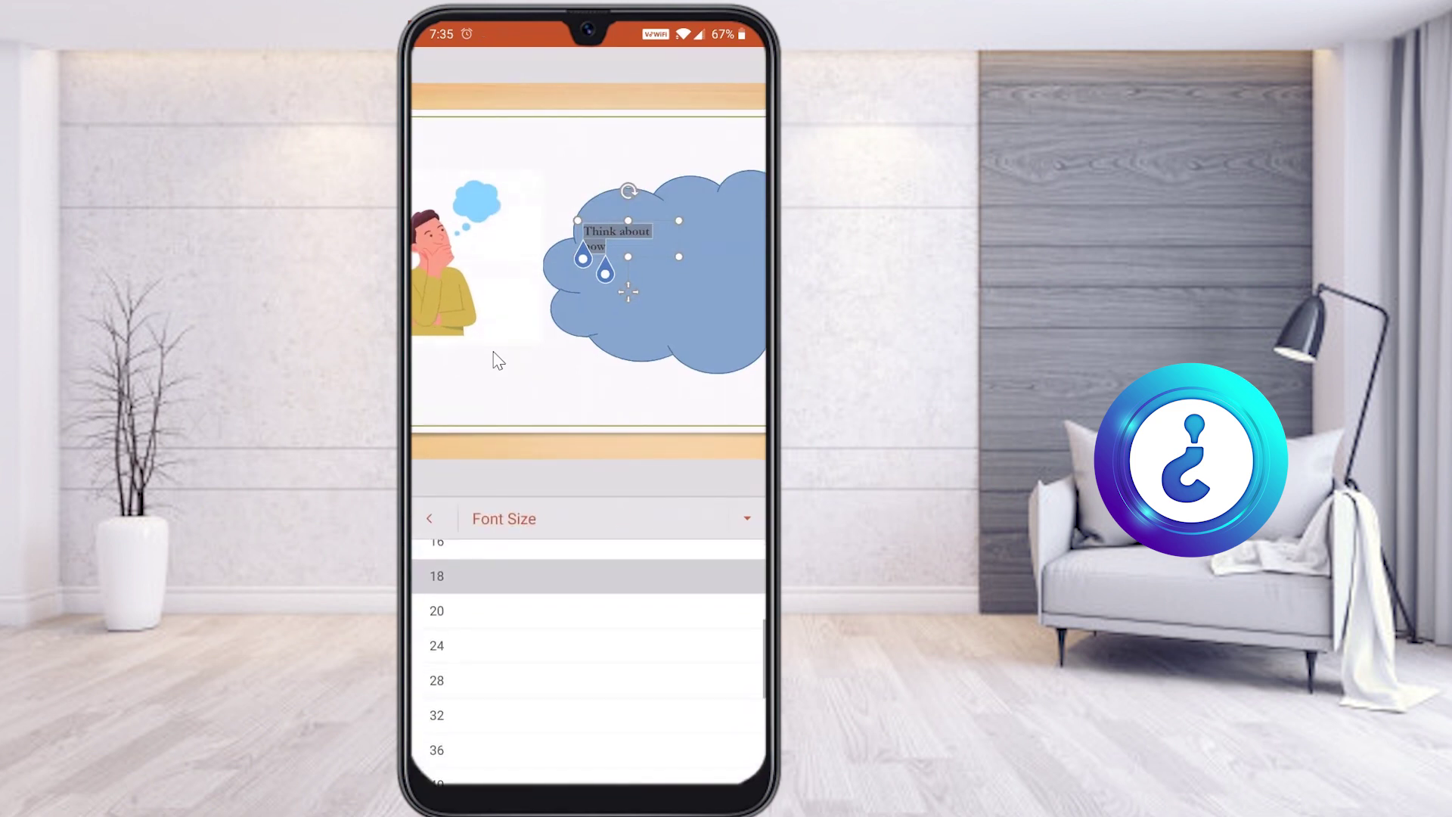
key("Return")
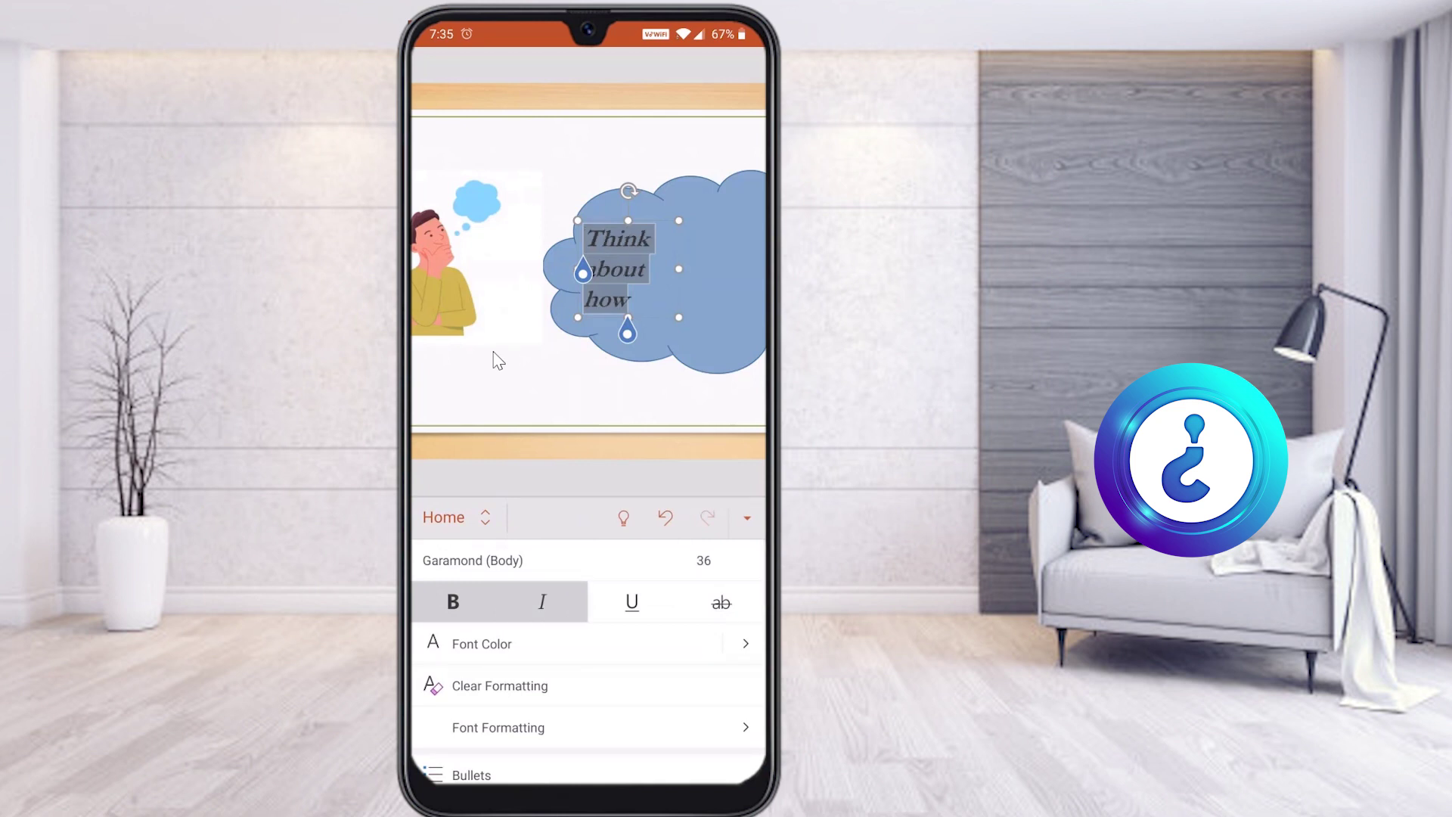
left_click(482, 643)
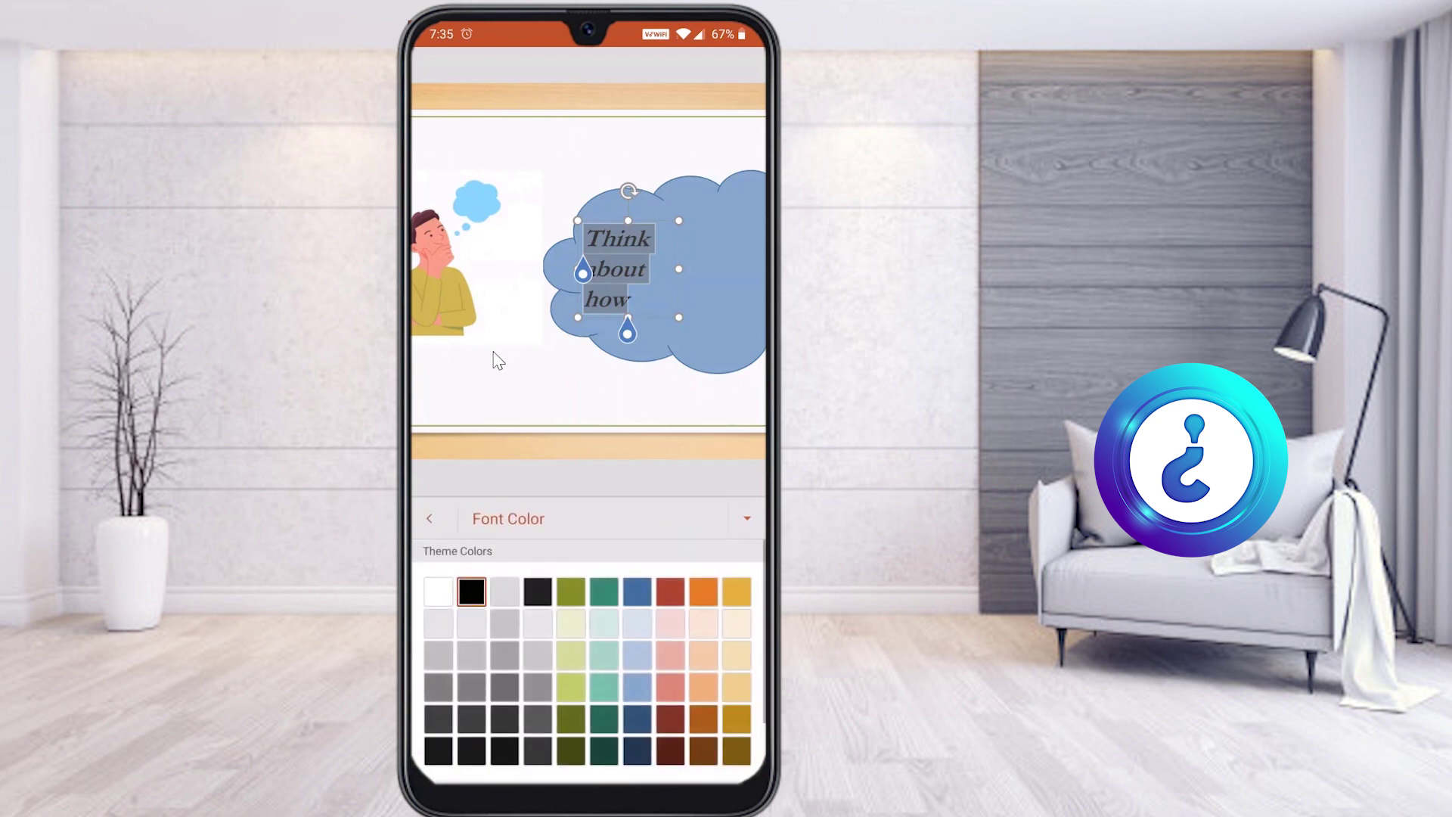
key("Escape")
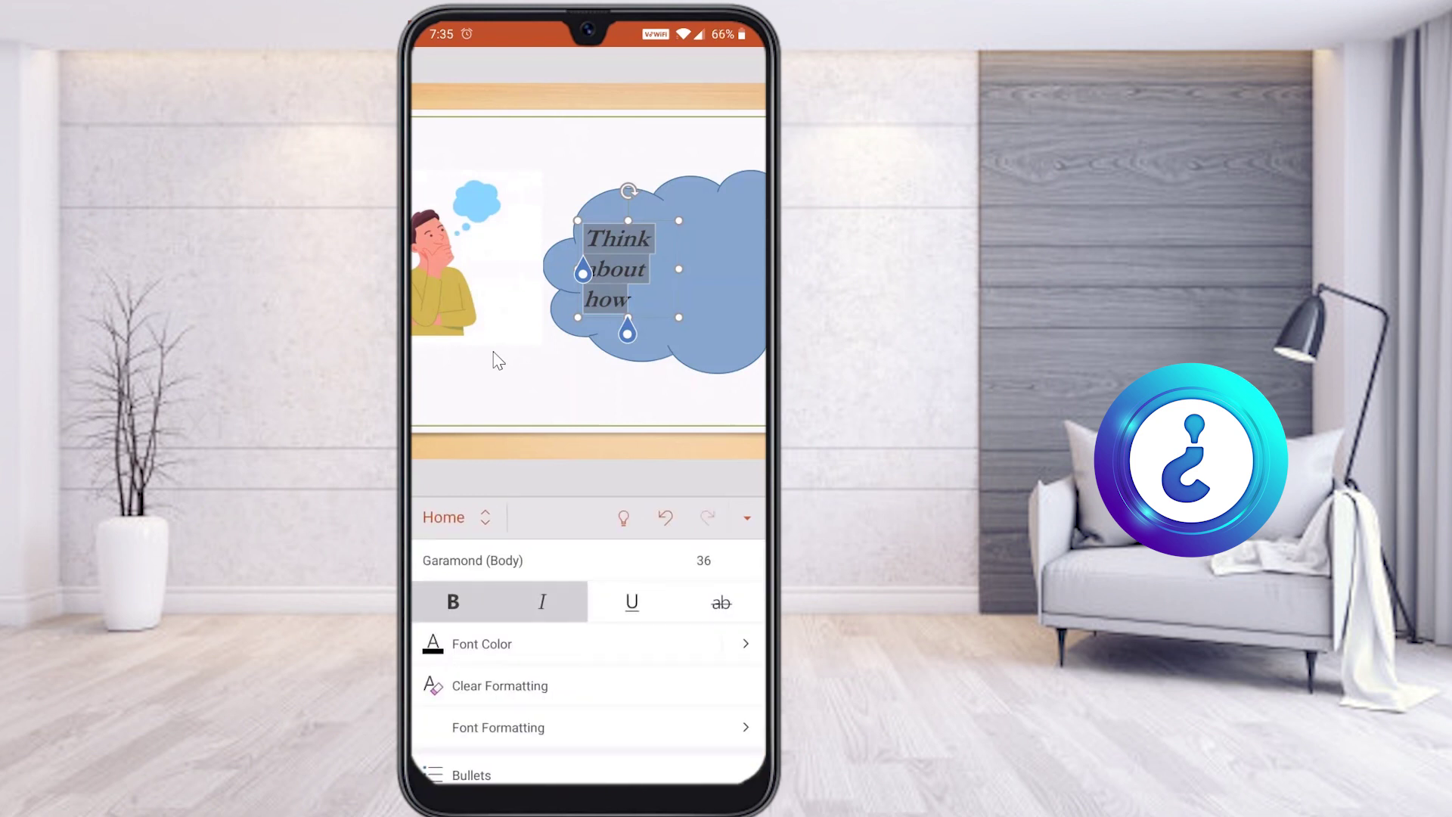
left_click(497, 360)
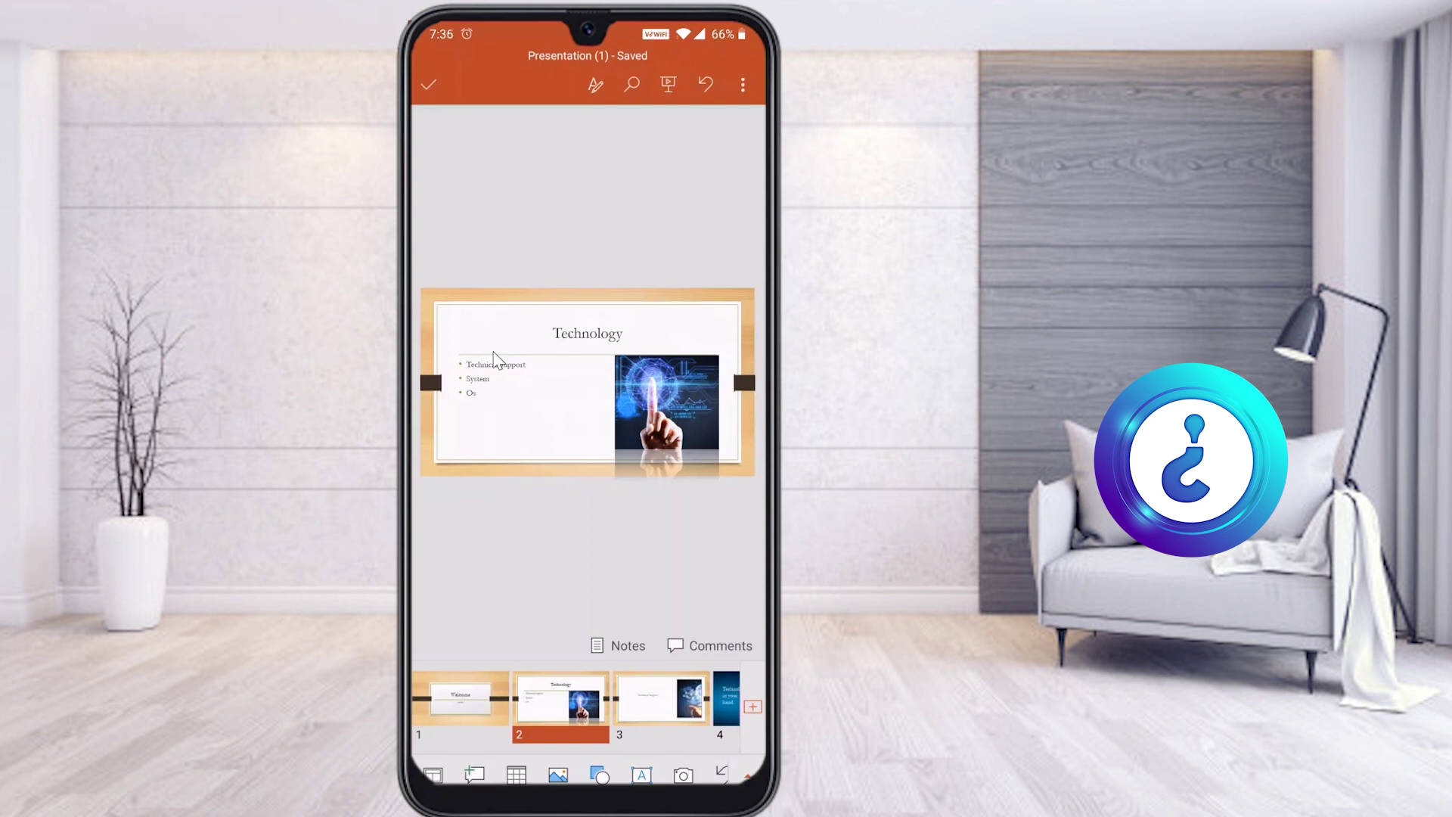
Step: Apply a slide transition to the second slide and another to the third slide
left_click(601, 85)
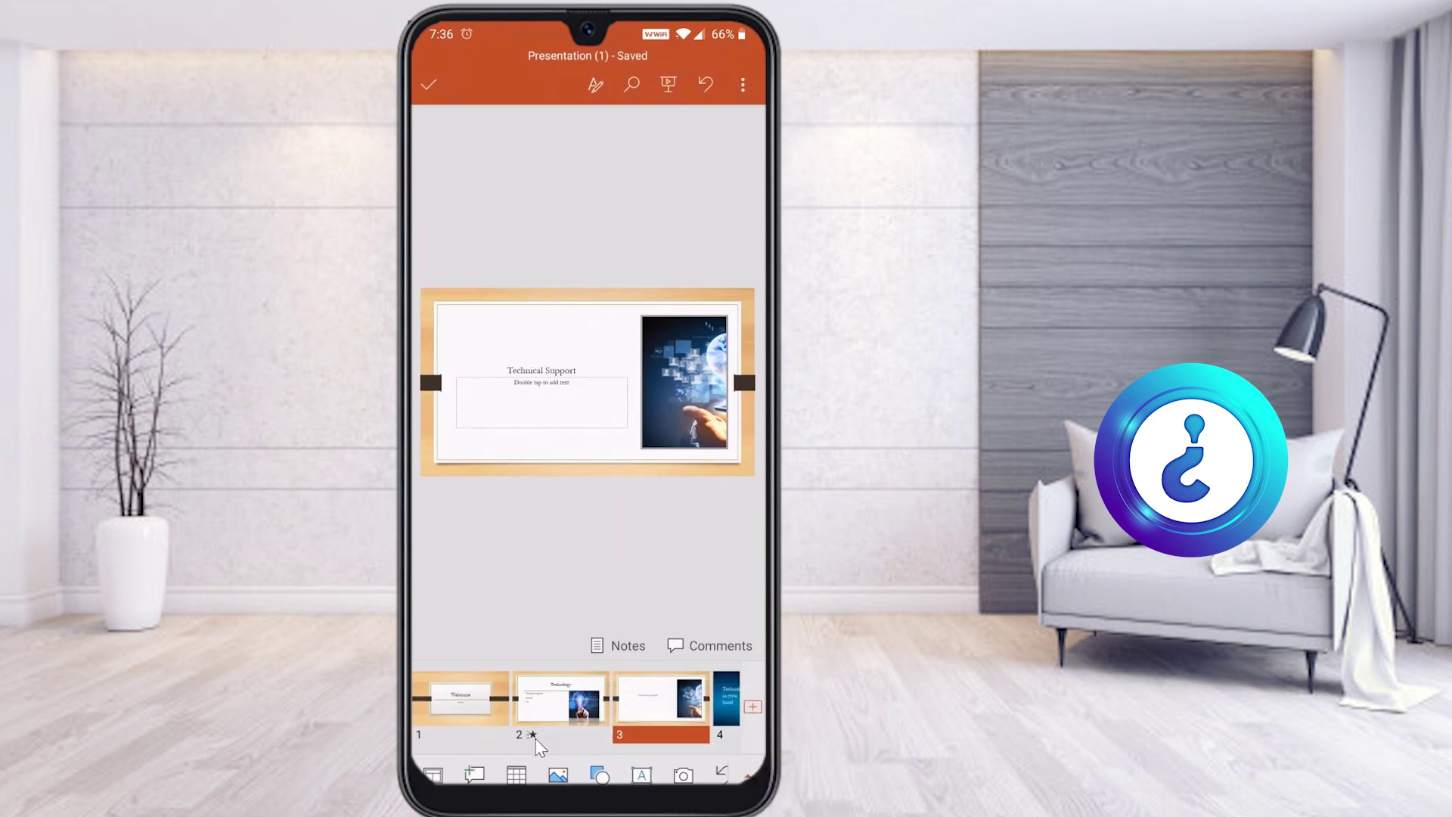
left_click(537, 740)
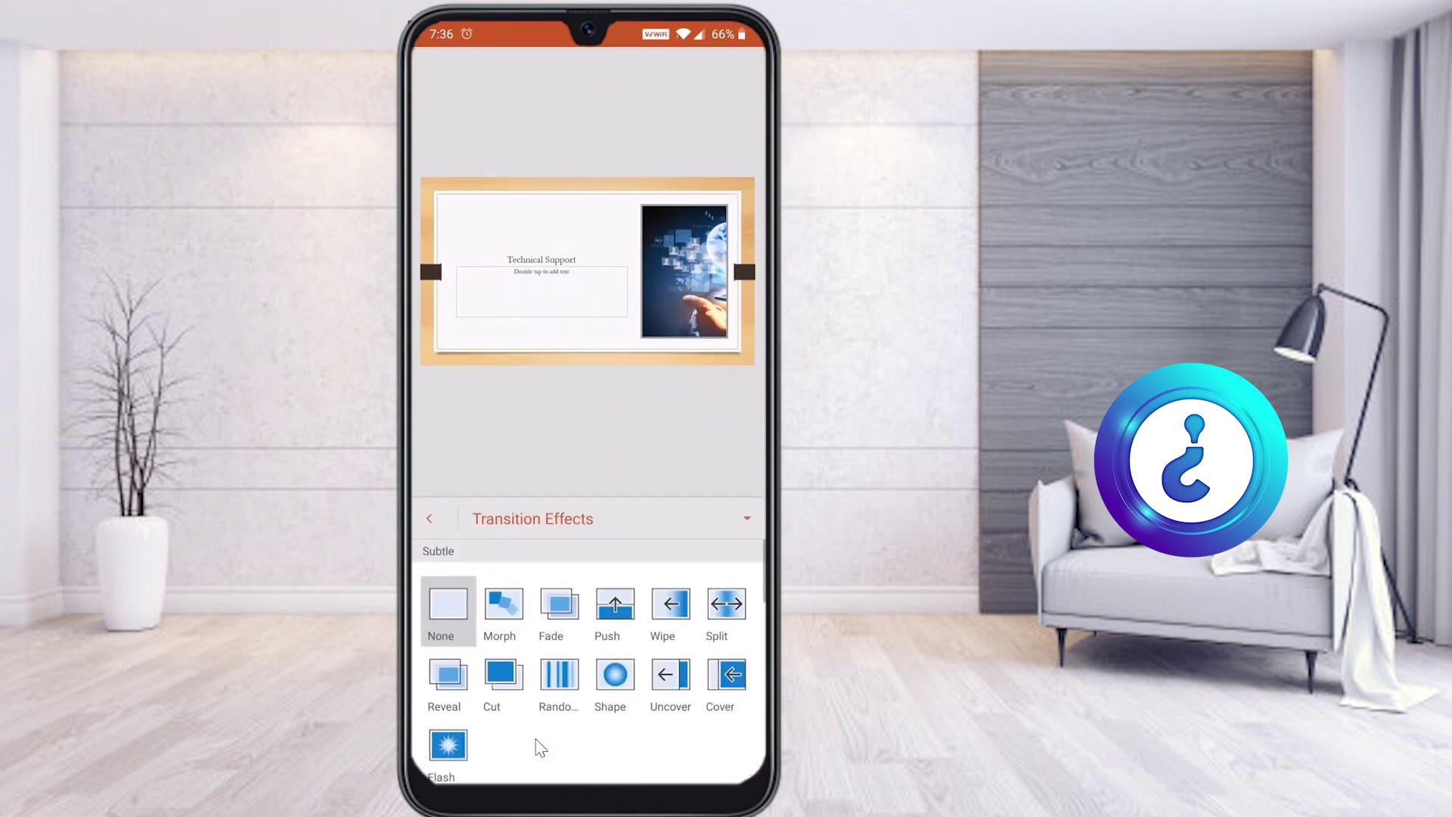
left_click(541, 747)
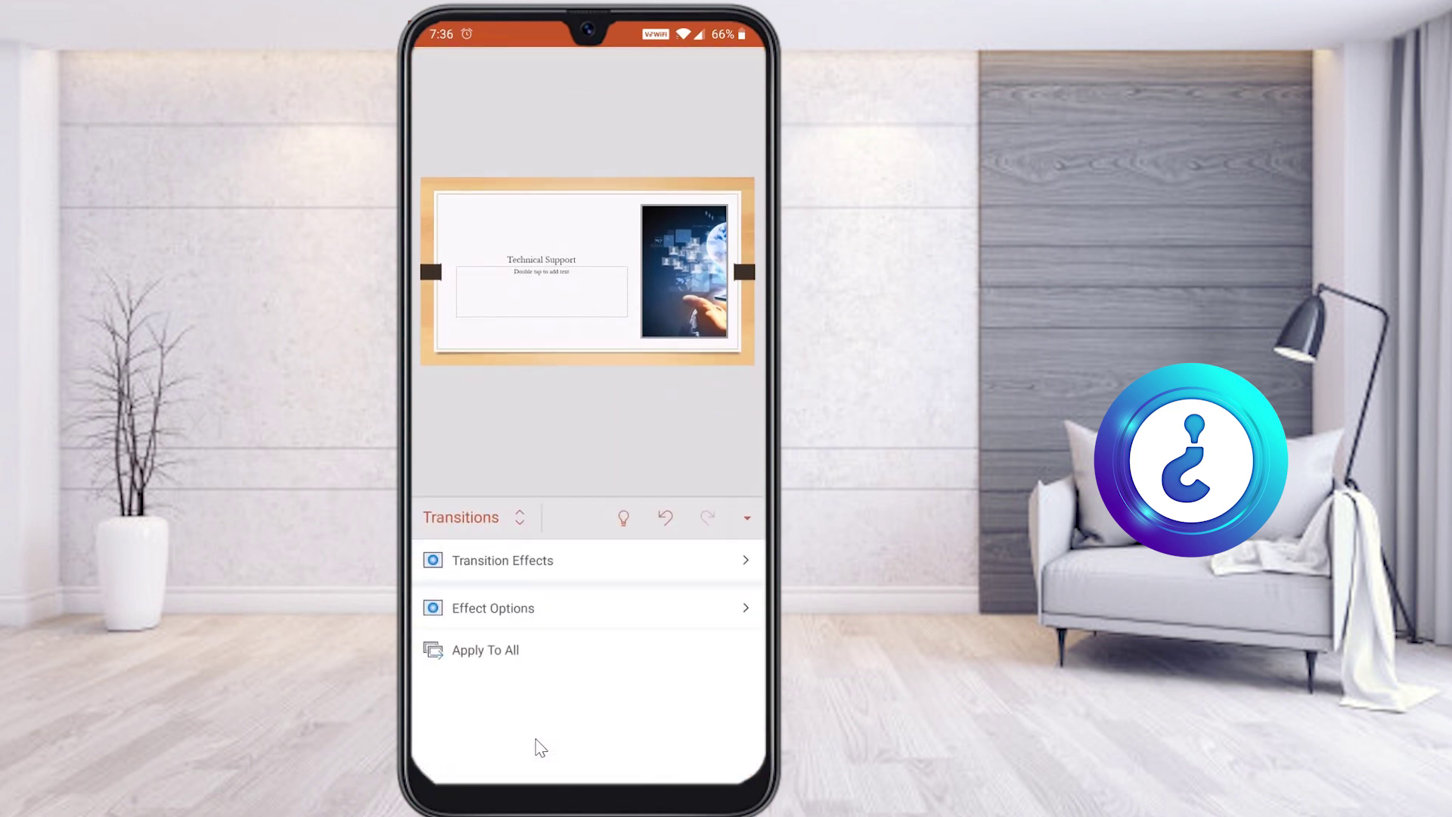
key("Escape")
Step: Open the transition settings for the fourth slide, "Technology in your hand"
scroll(536, 738, "right", 2)
left_click(550, 739)
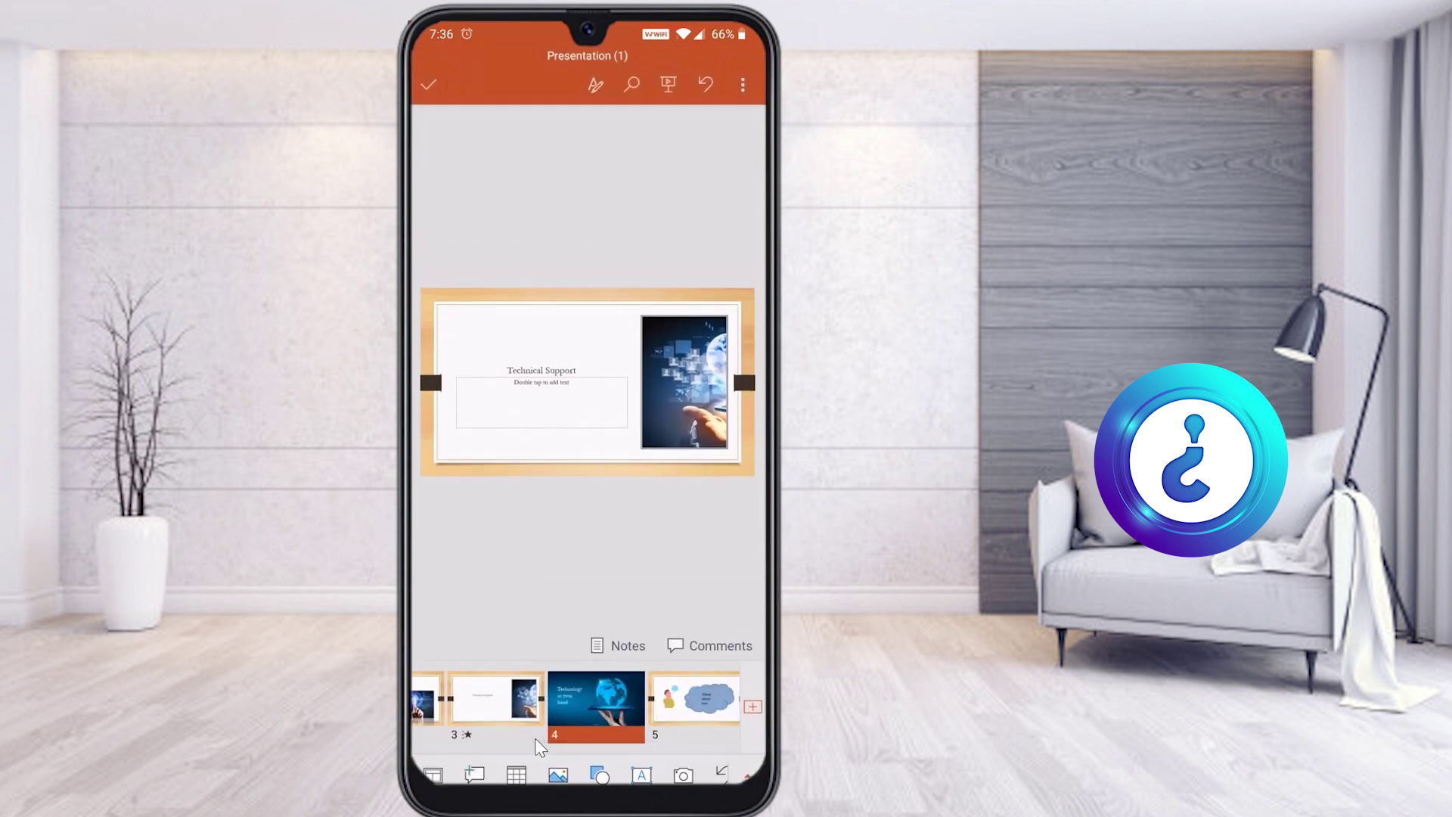
key("alt+k")
key("Return")
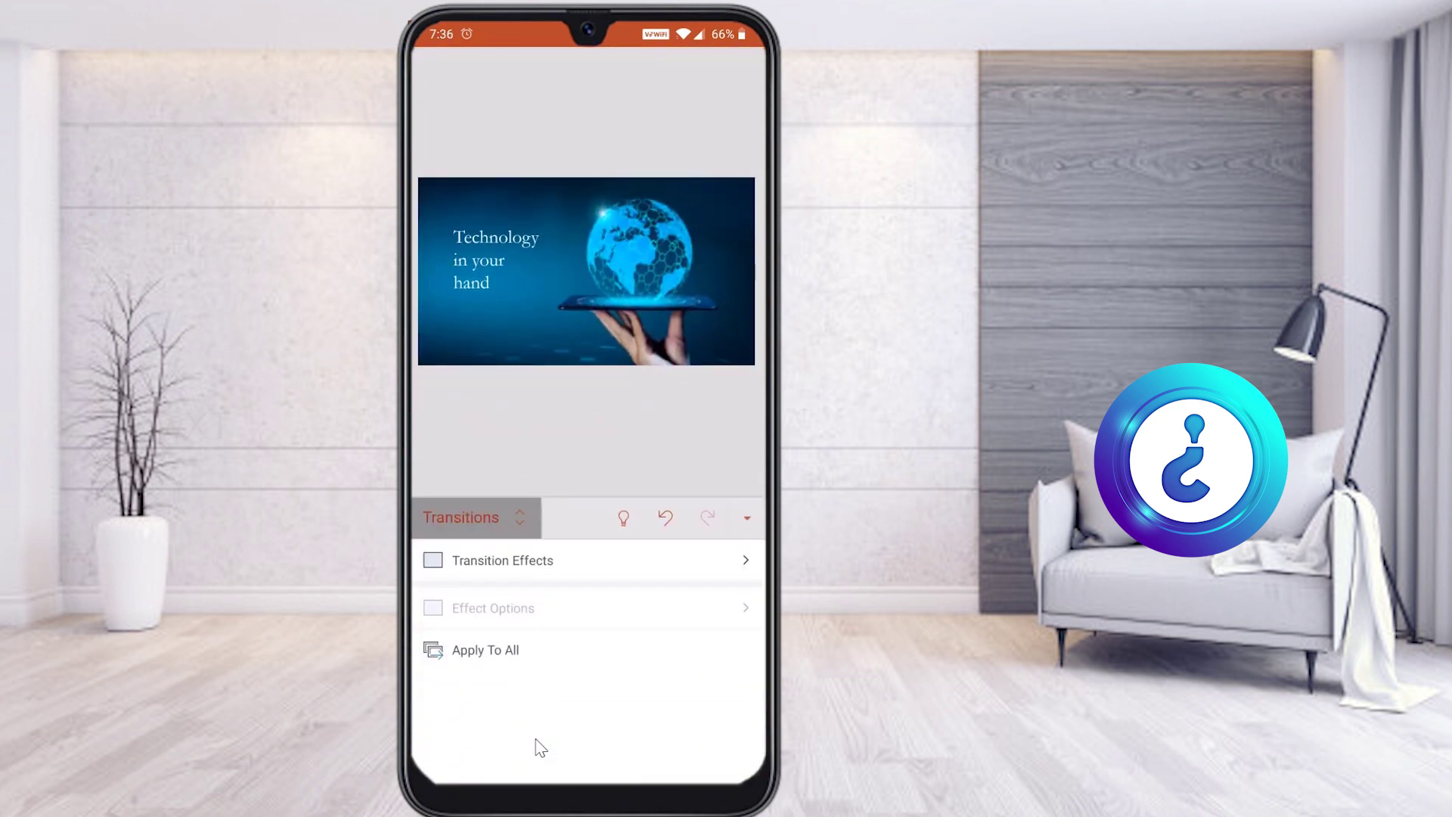
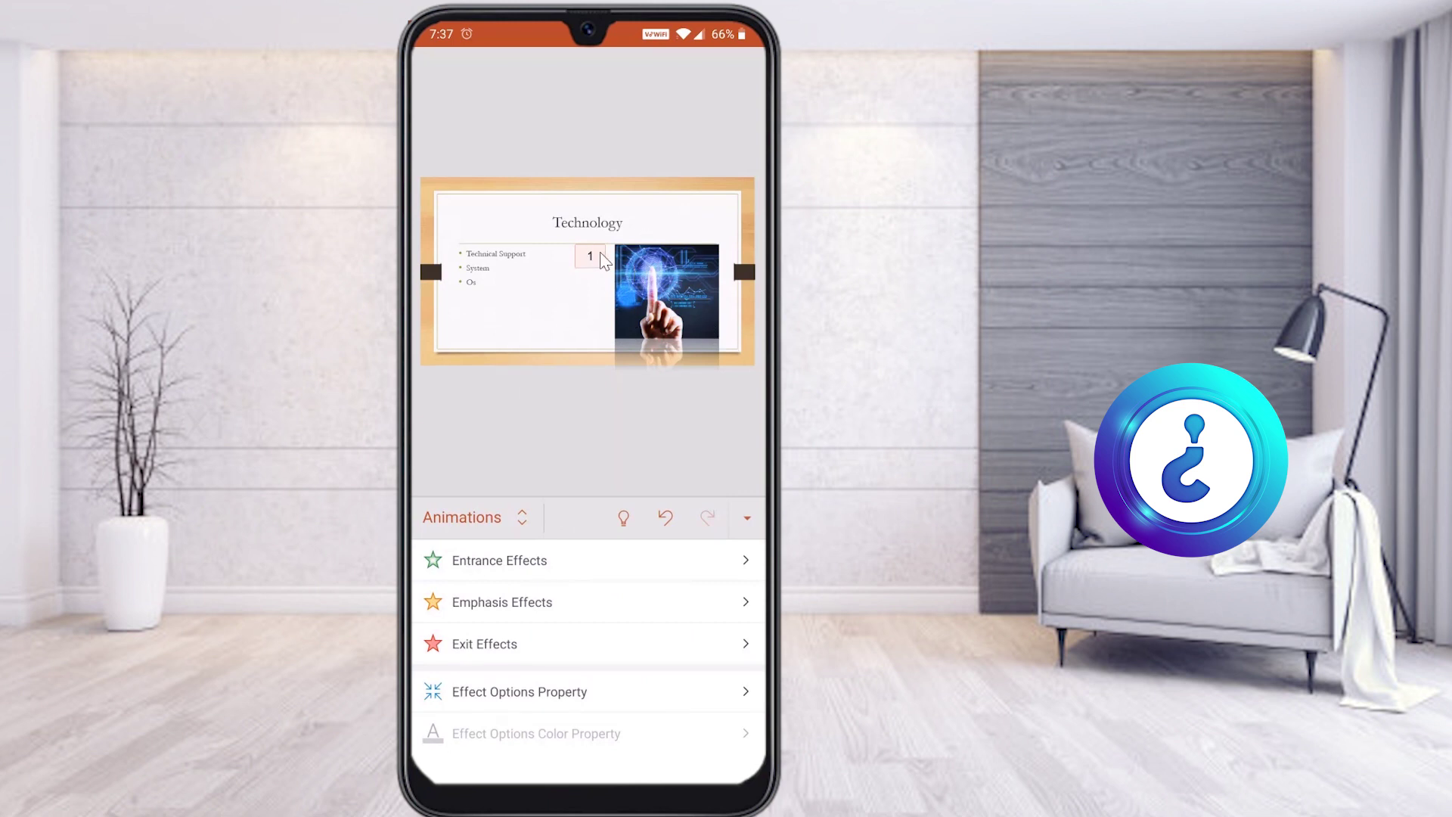
Step: Close the animation settings of the Technology slide and review the third and fourth slides
left_click(562, 418)
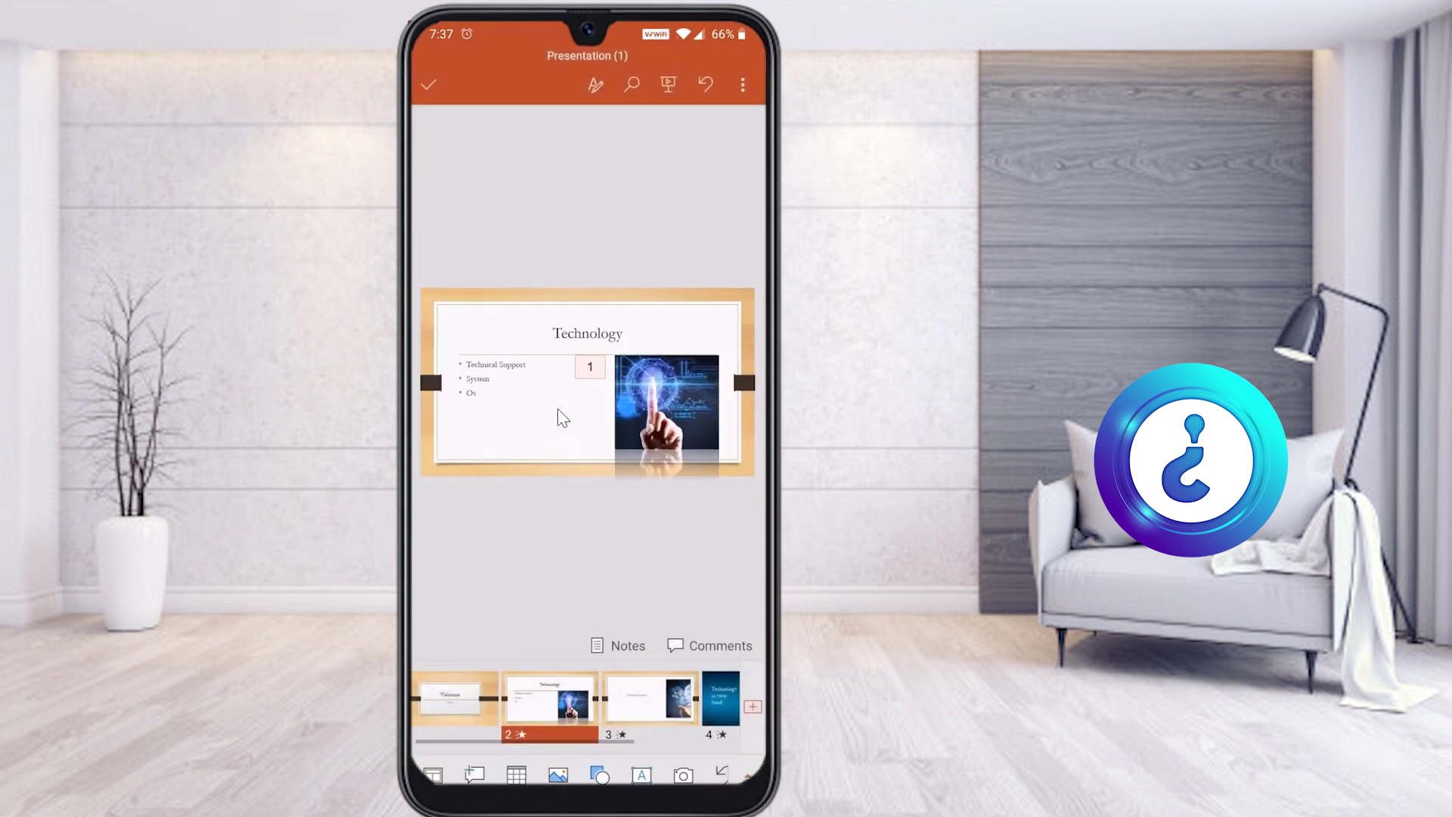
scroll(559, 410, "down", 1)
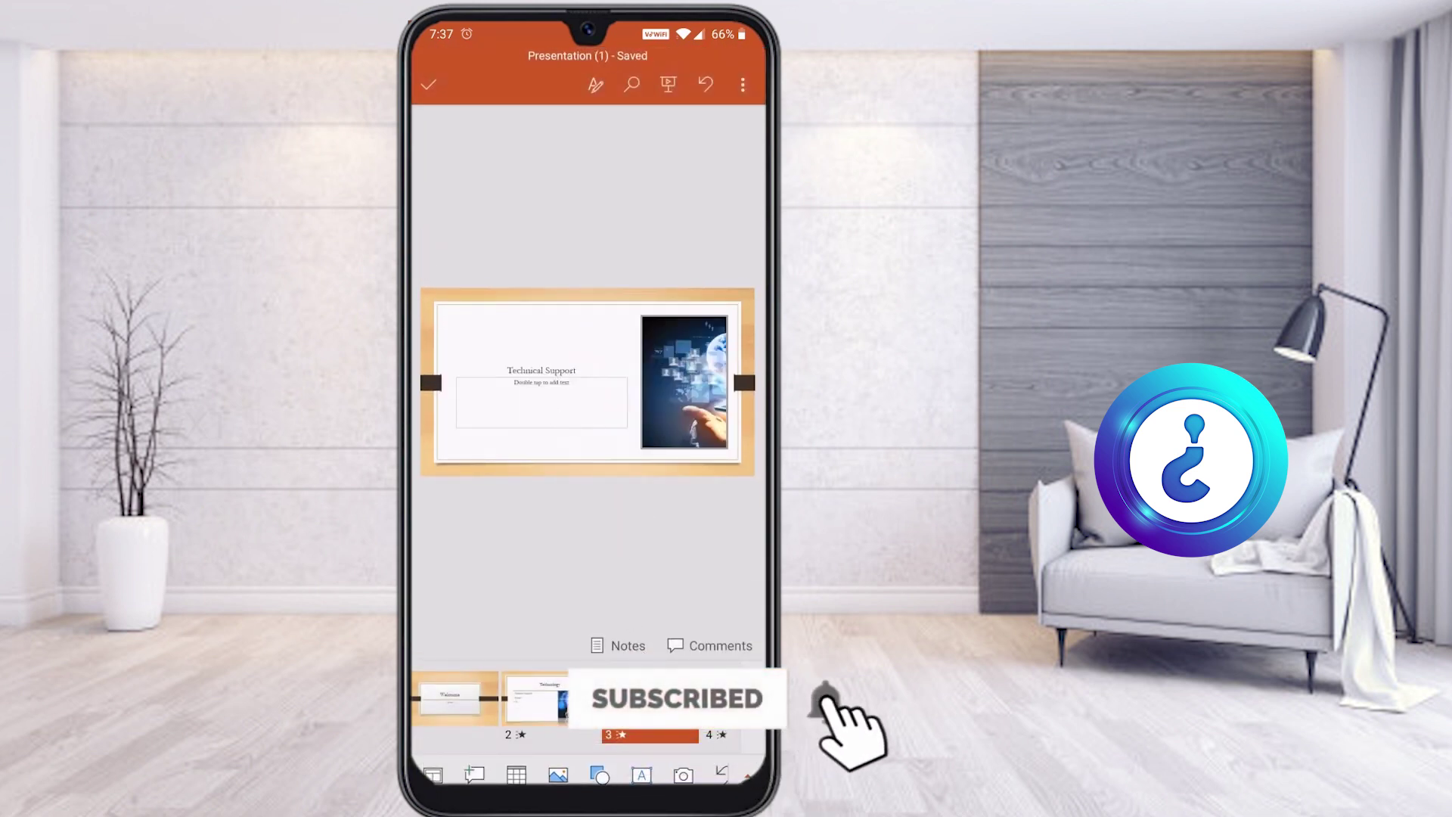
key("Page_Down")
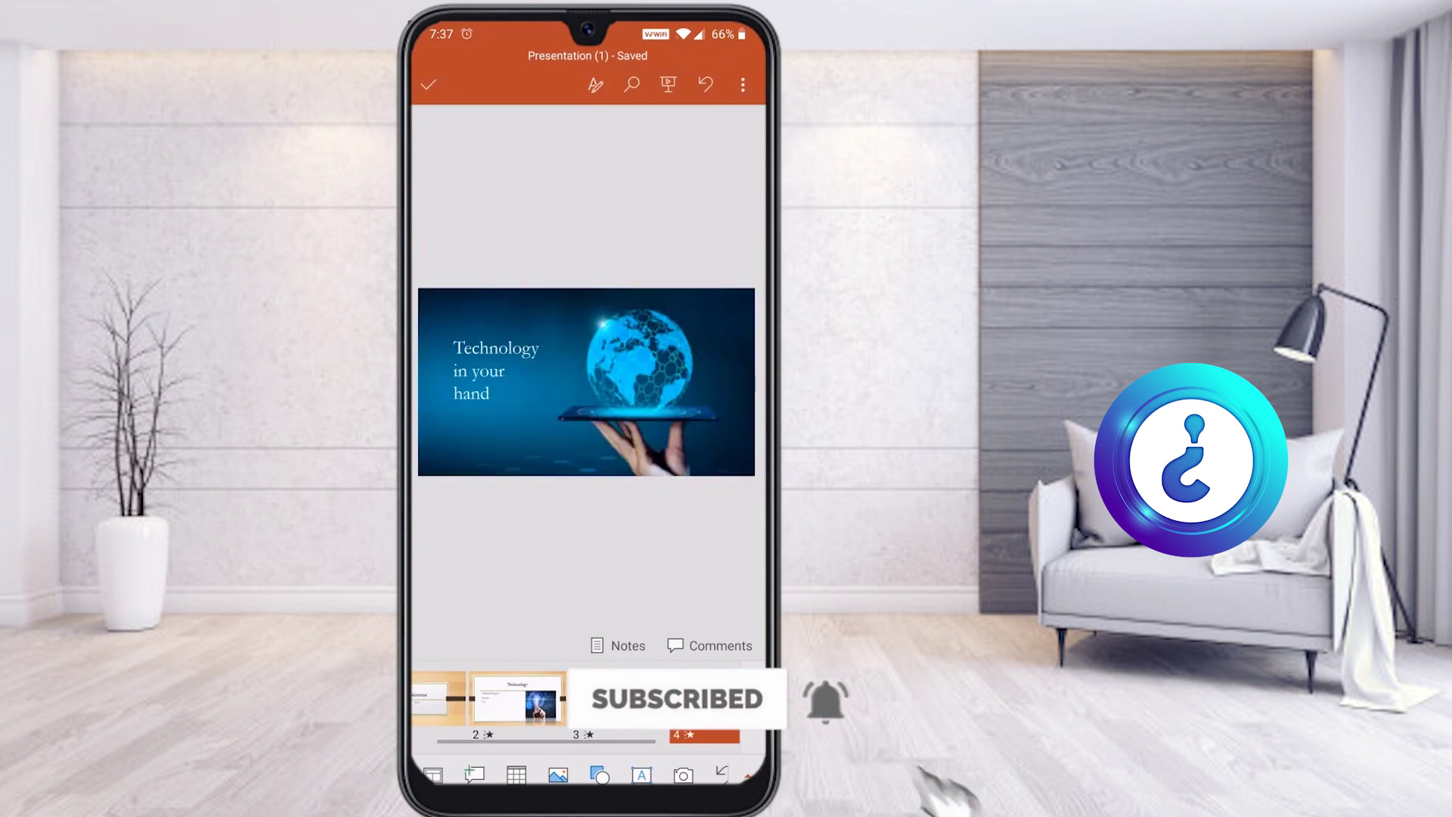
left_click(510, 378)
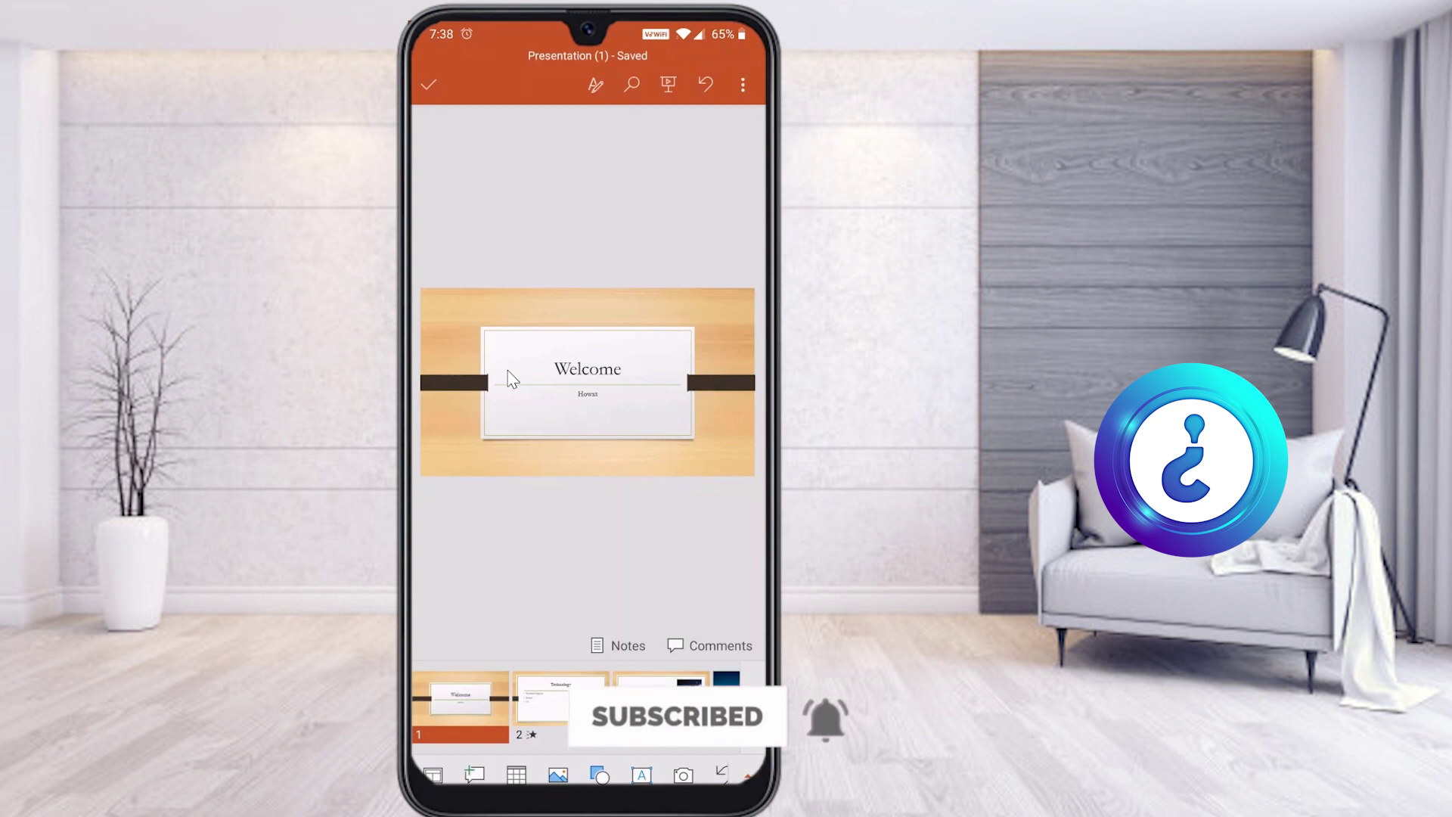
Step: Leave editing mode and check the sharing options for the presentation
left_click(432, 79)
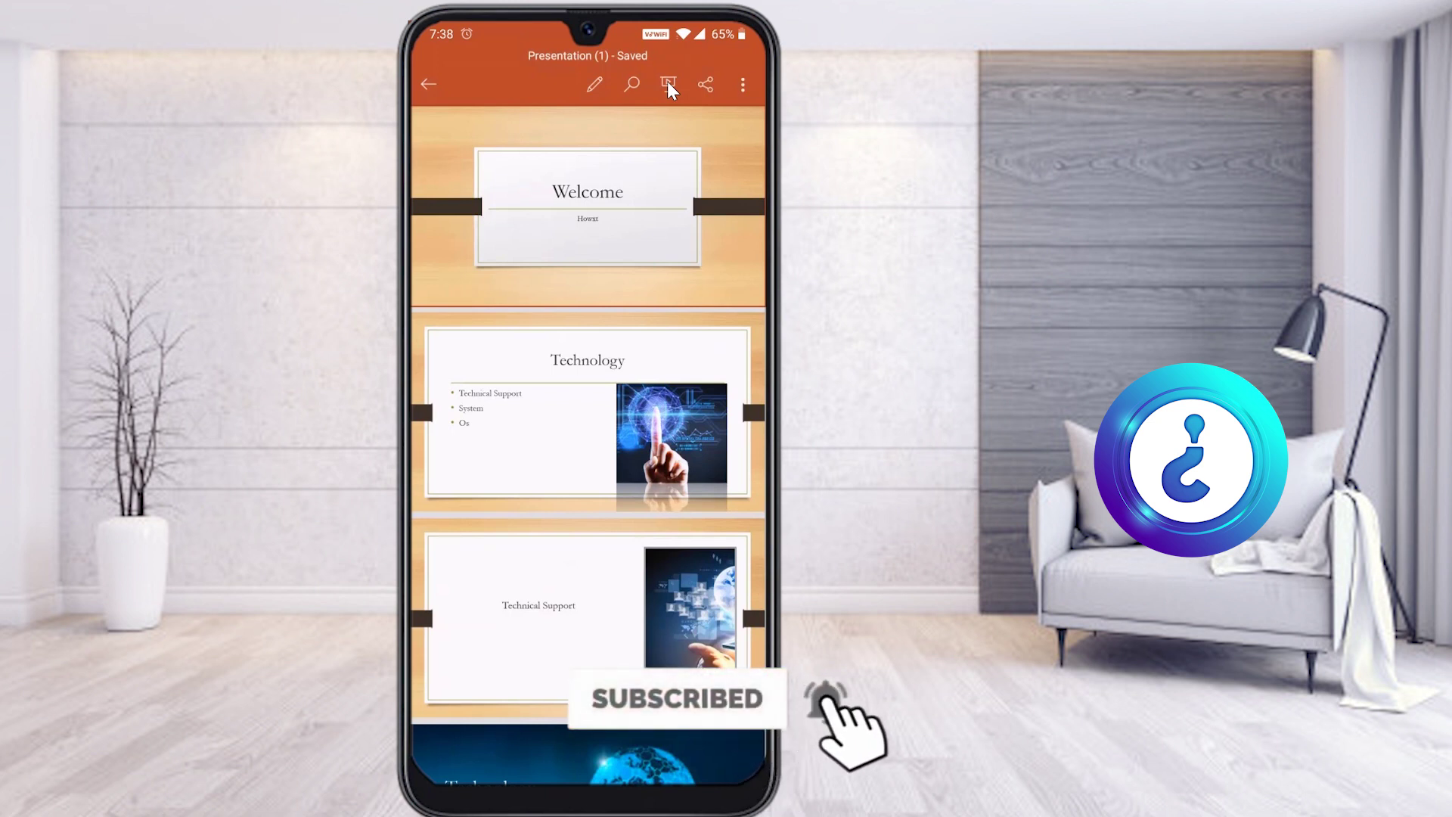
left_click(709, 89)
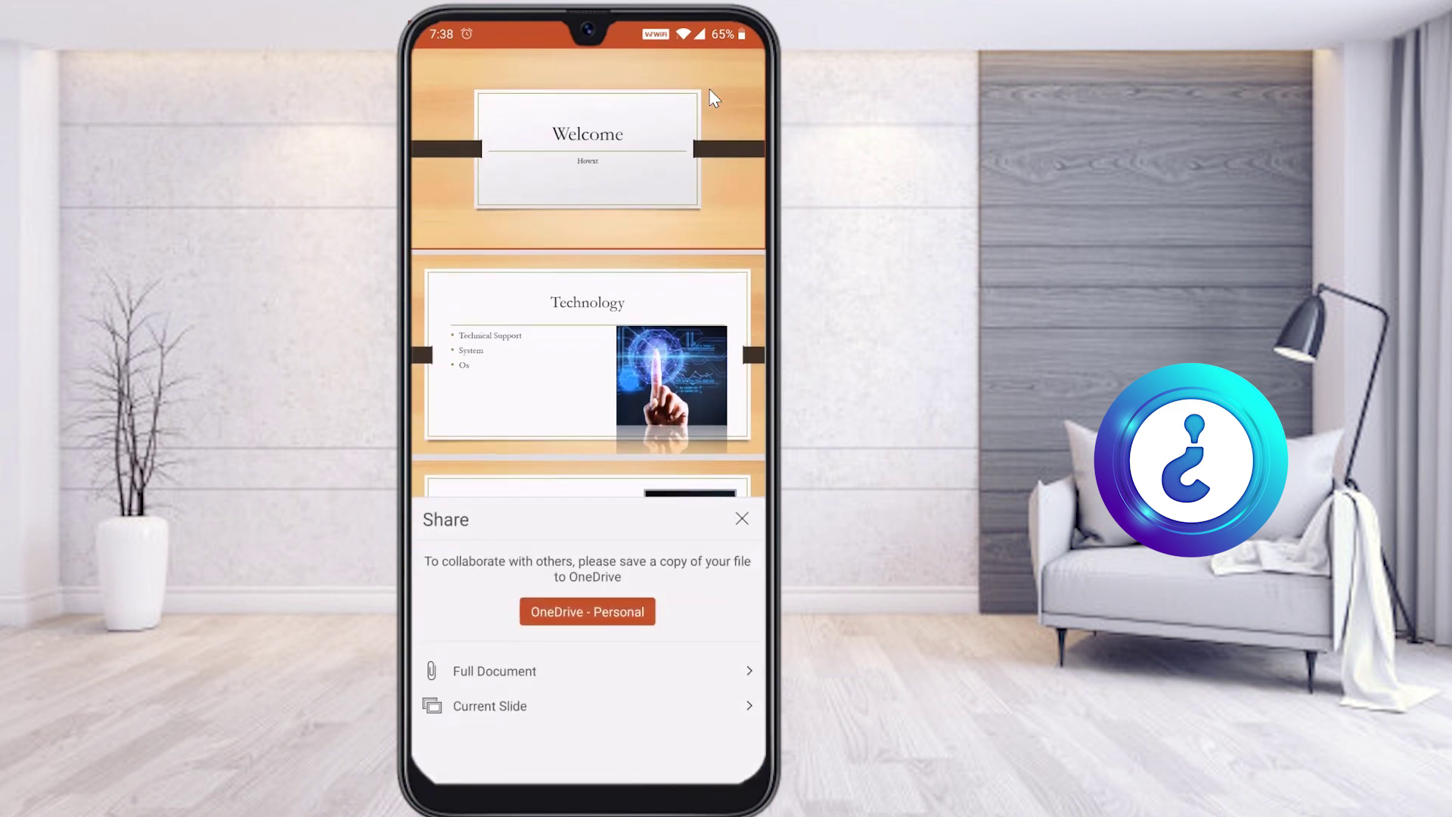
key("Escape")
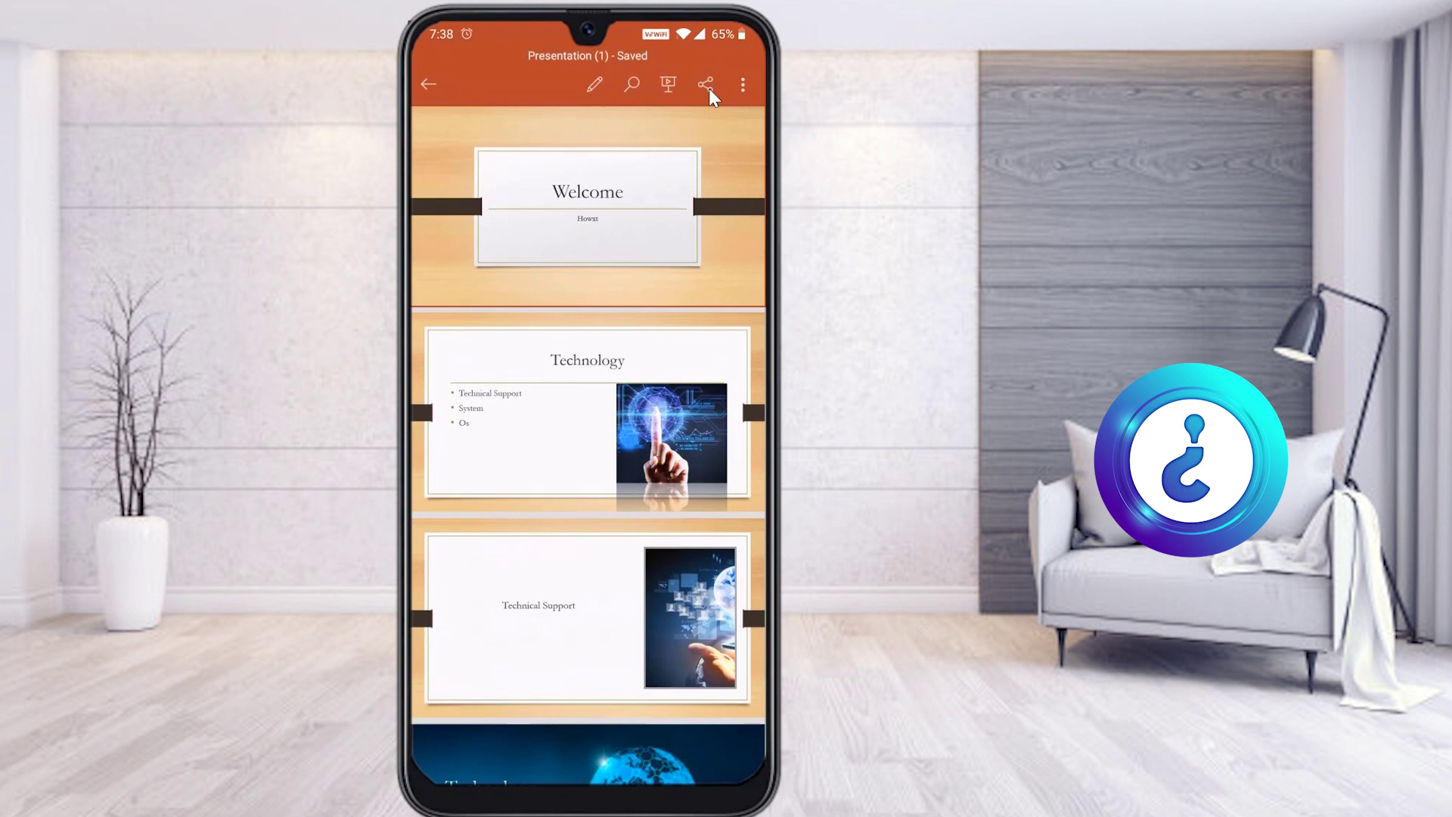
Step: Start the slide show from the Welcome slide and advance through the Technology slide's picture animation to the Technical Support slide
left_click(670, 84)
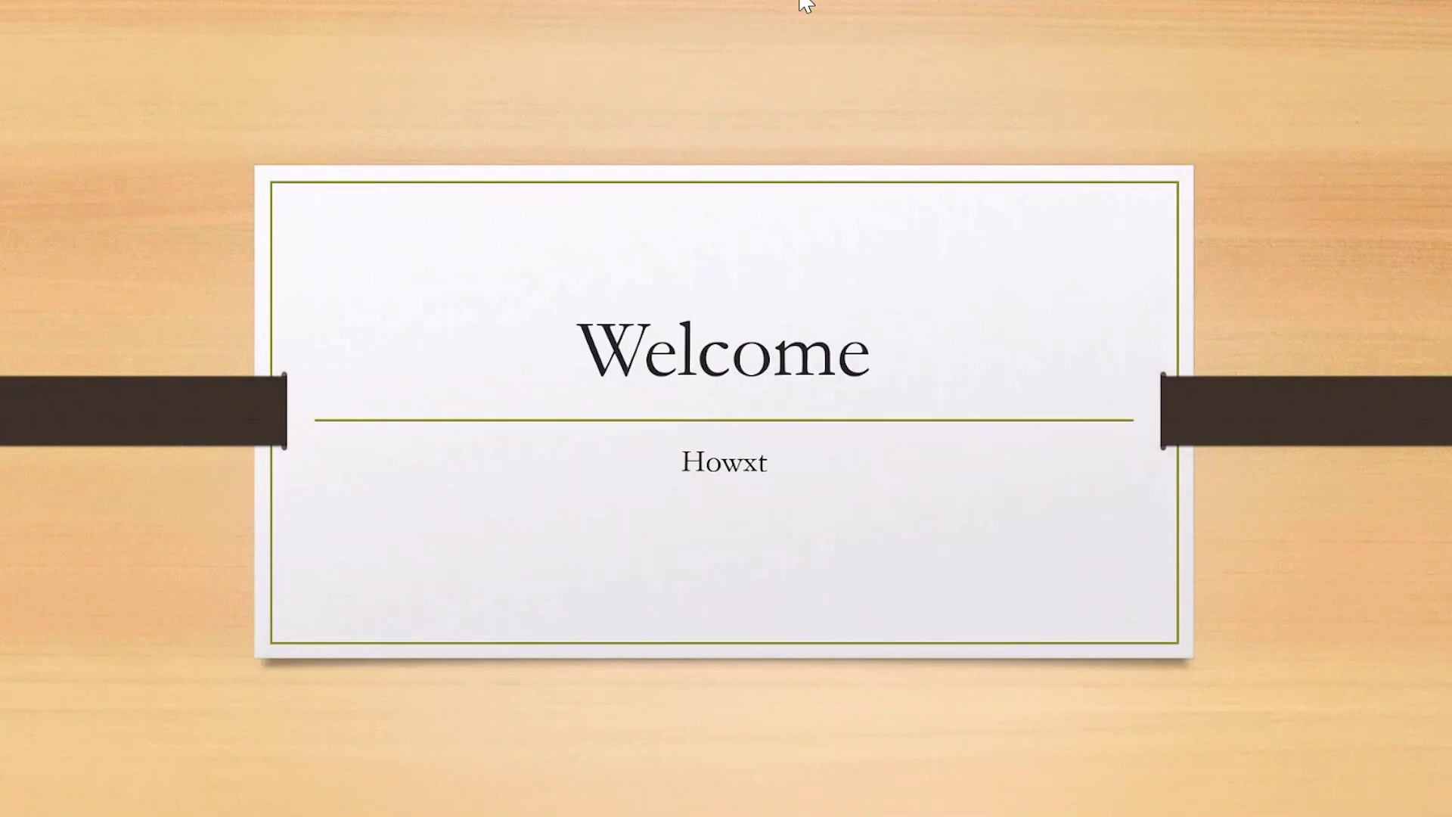
key("Right")
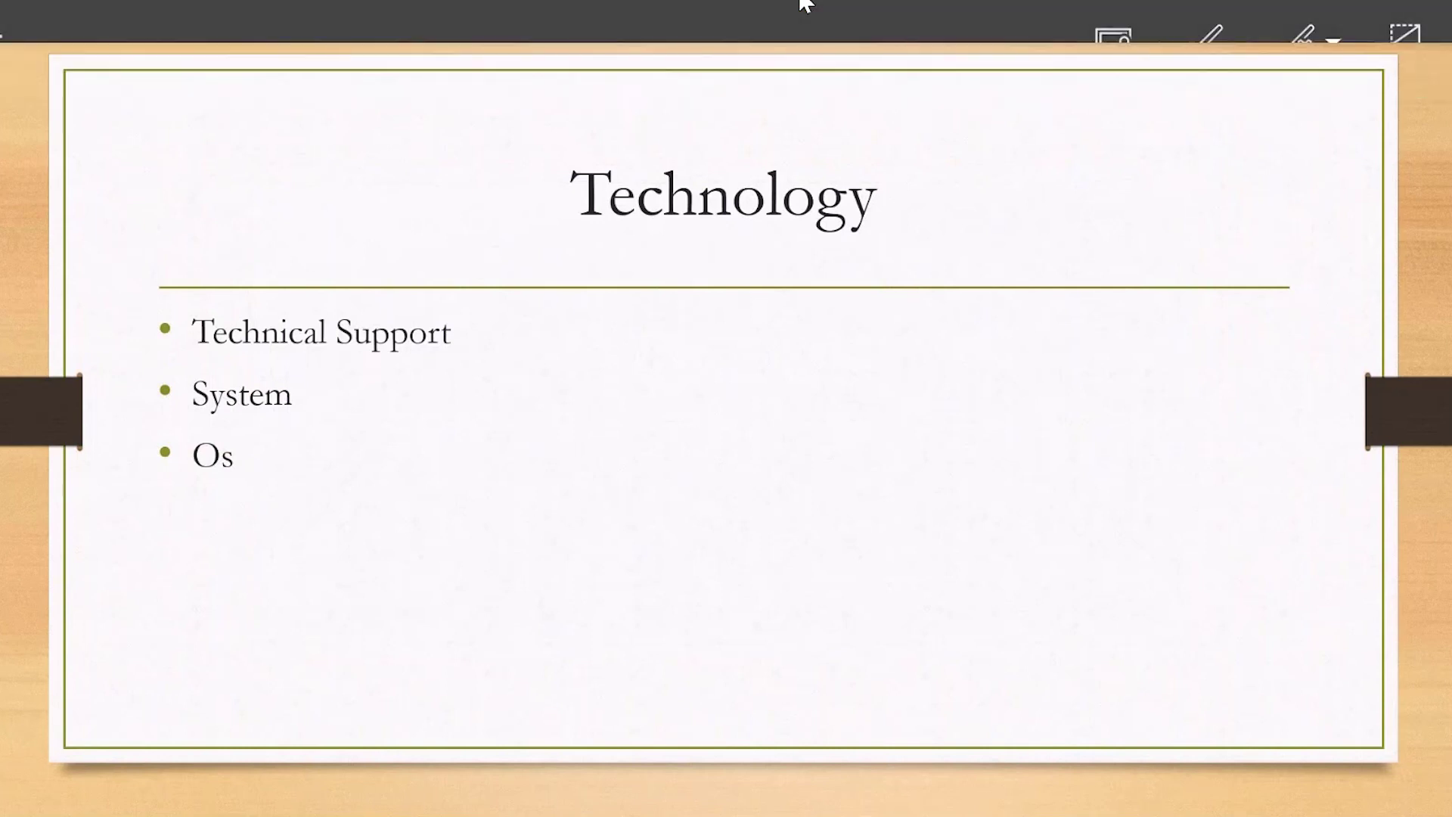
key("Right")
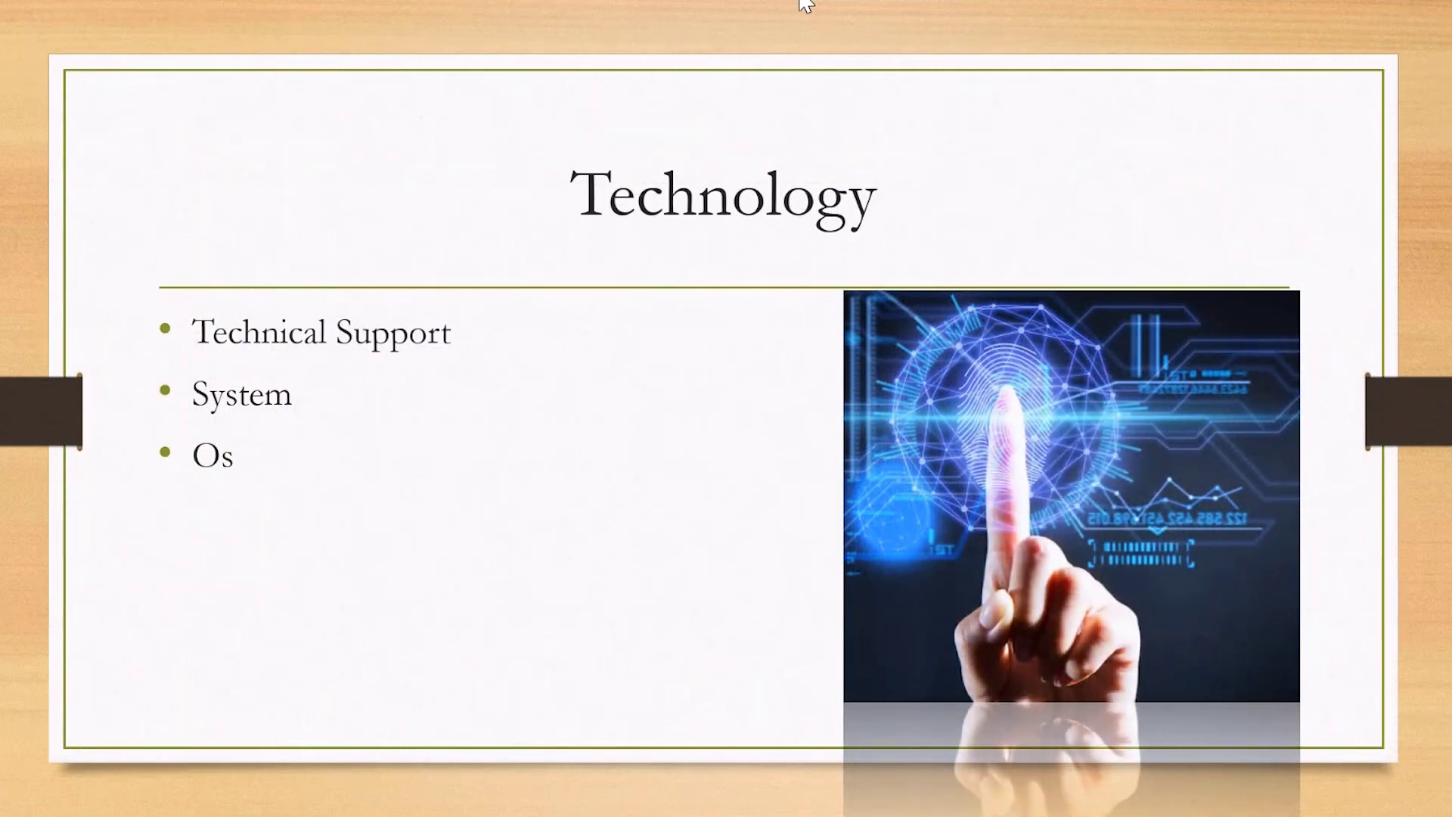
key("Right")
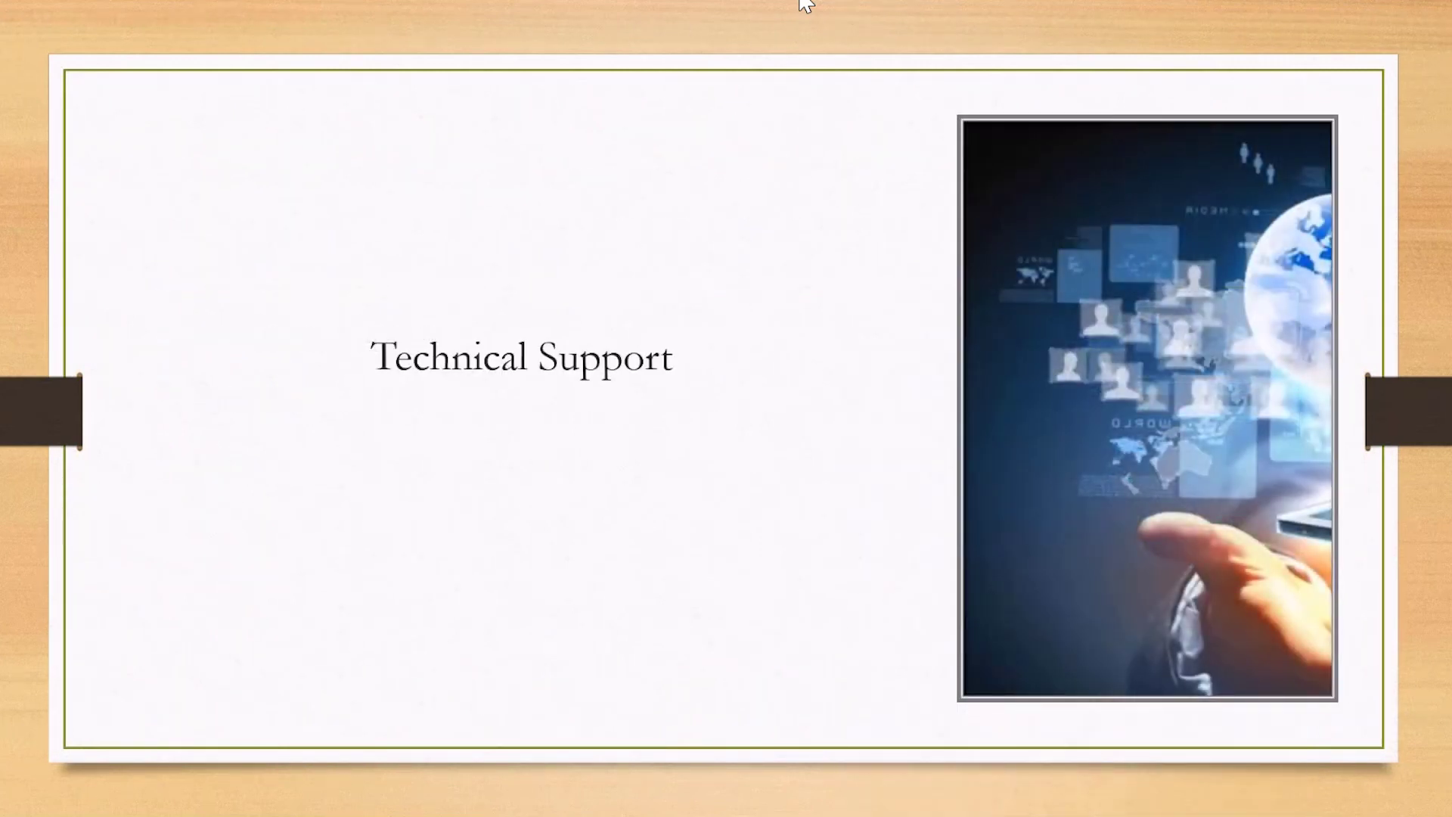